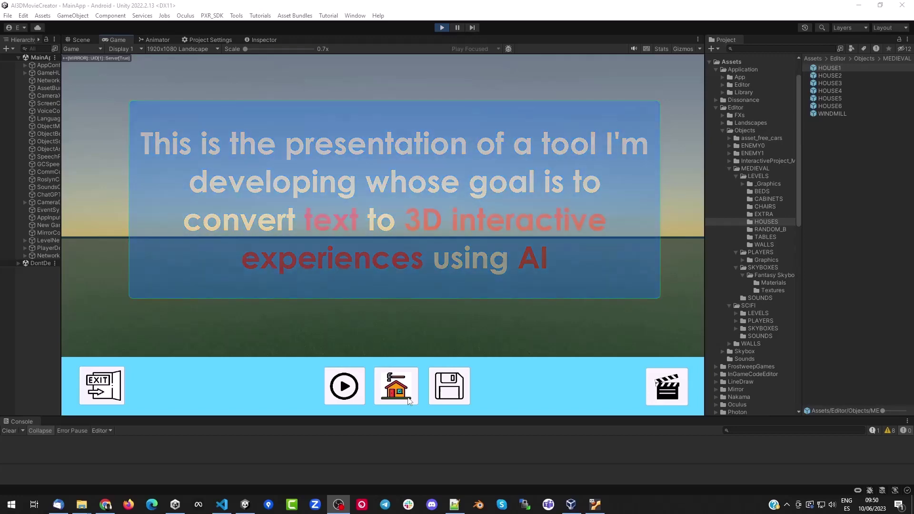
Step: Bring up the AI side menu with AI Objects, AI Behaviours and AI Transitions options
click(408, 401)
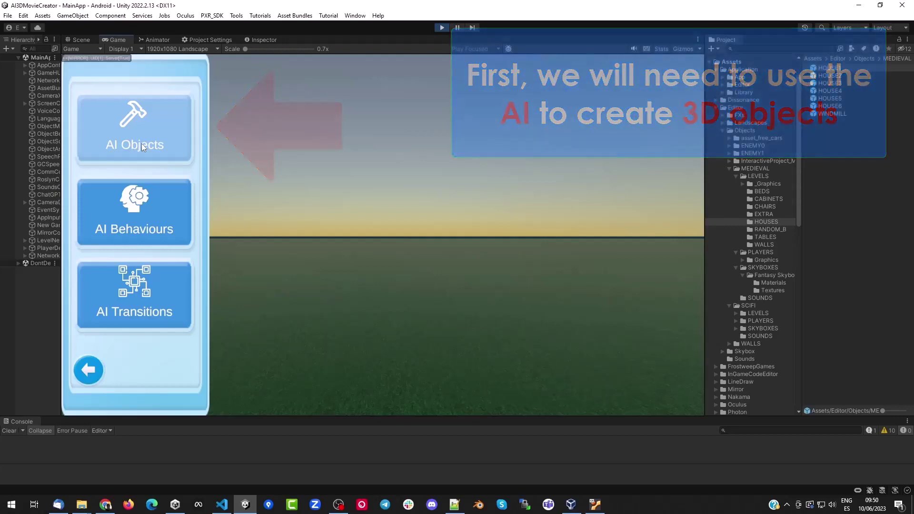
Step: Generate an AI 3D asset of a medieval windmill named WINDMILL
click(141, 144)
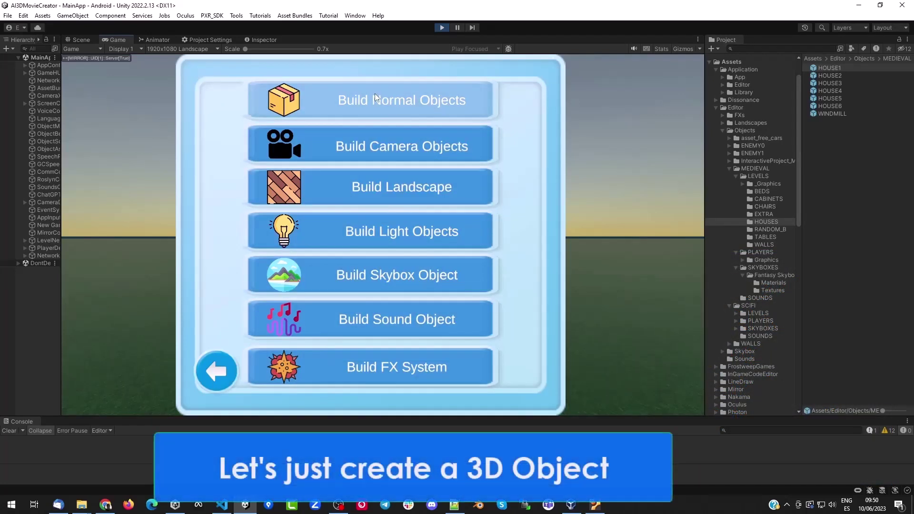
click(382, 108)
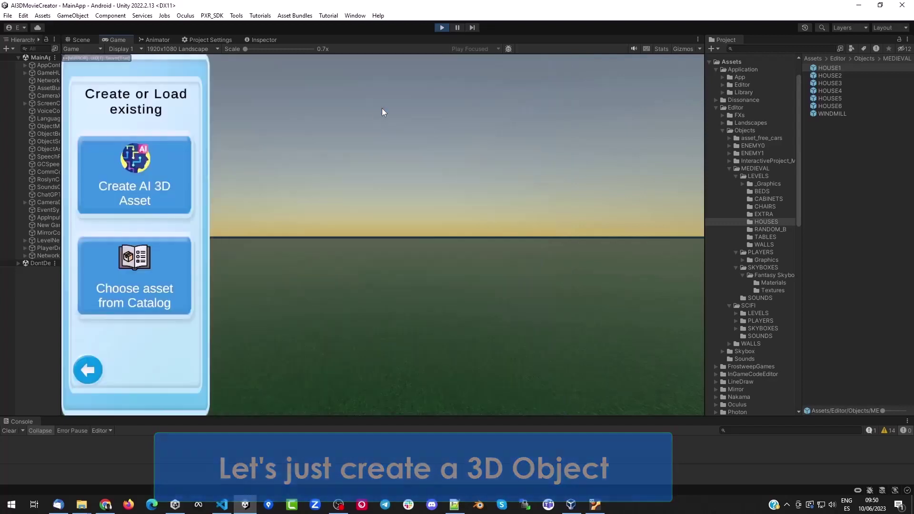
click(156, 170)
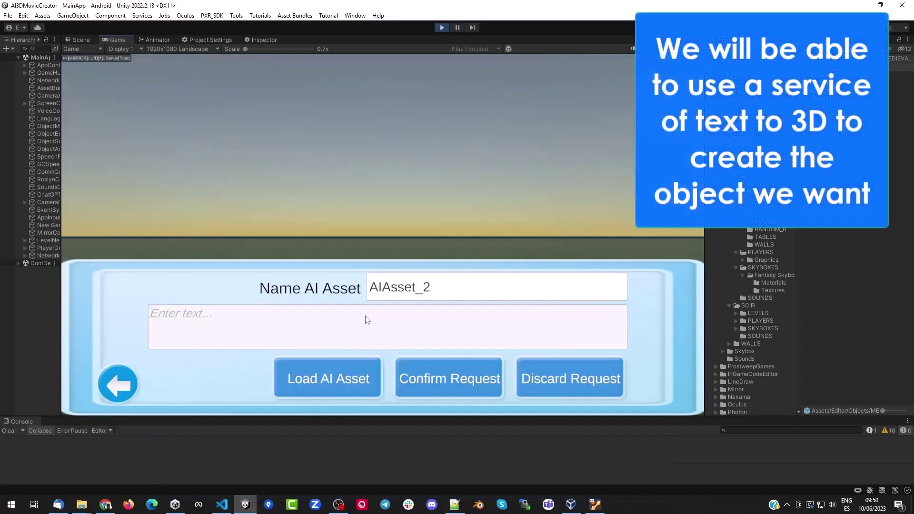
text(Create a medieval)
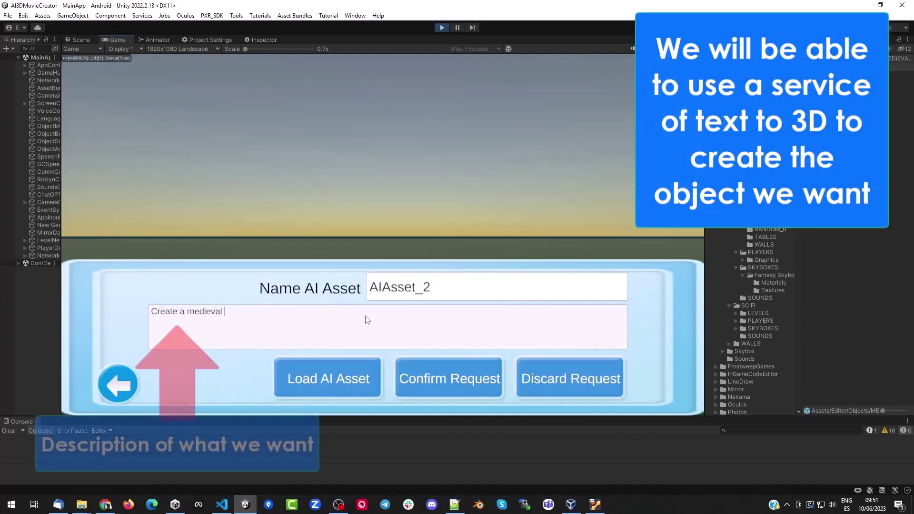
text( Windmill)
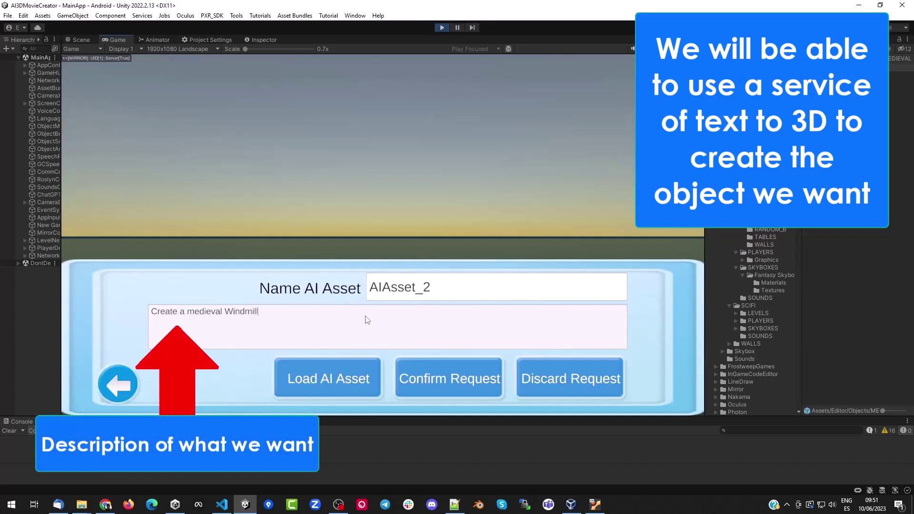
click(452, 297)
text(WINDMIL)
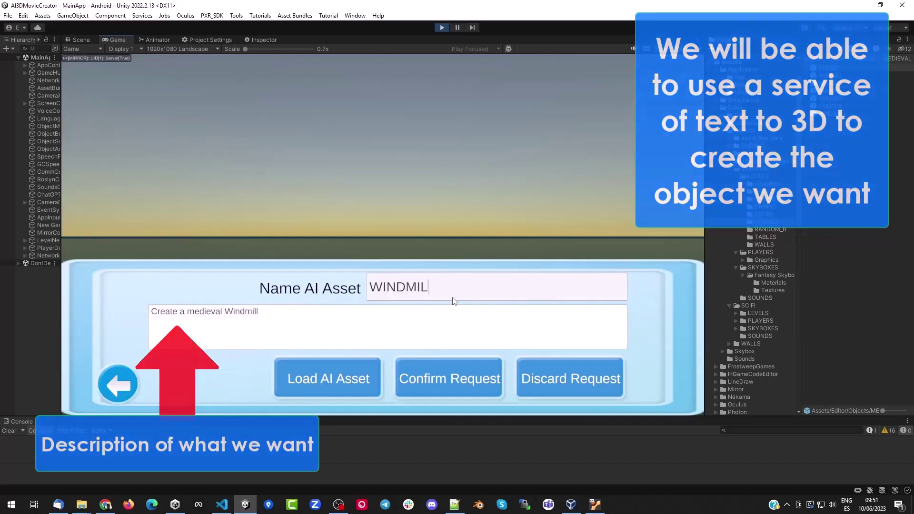
text(L)
click(447, 373)
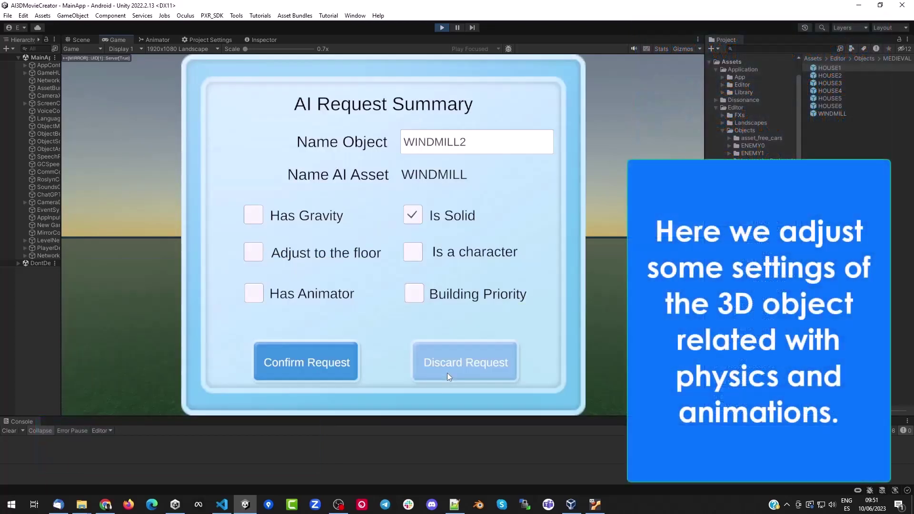
Step: Set the windmill to adjust to the floor and place it in the scene
click(253, 253)
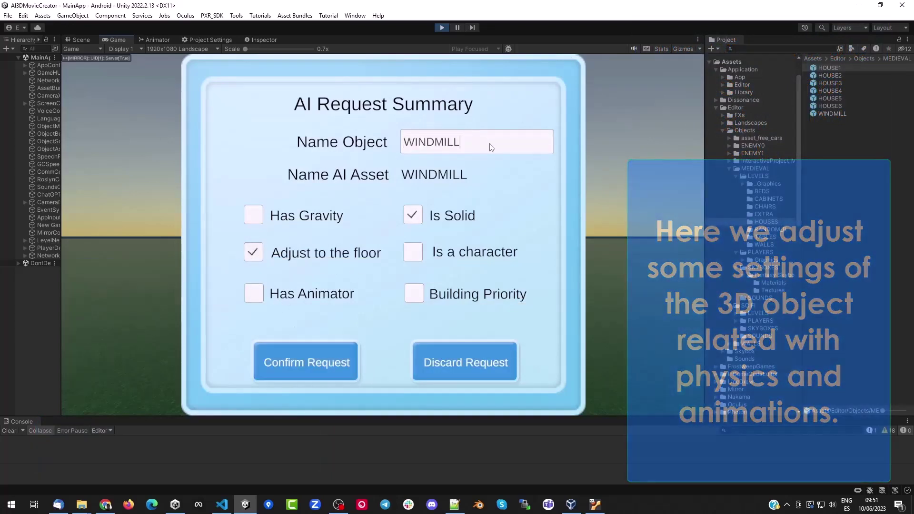
click(257, 370)
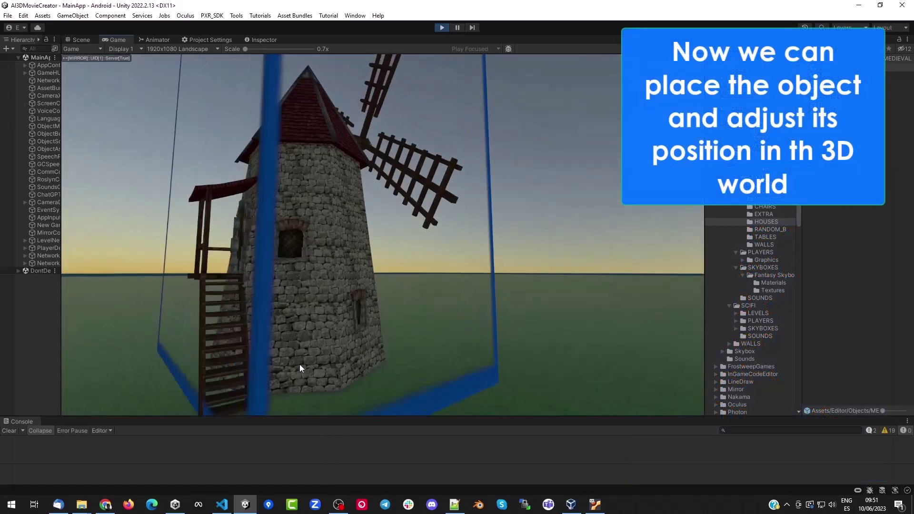
click(309, 365)
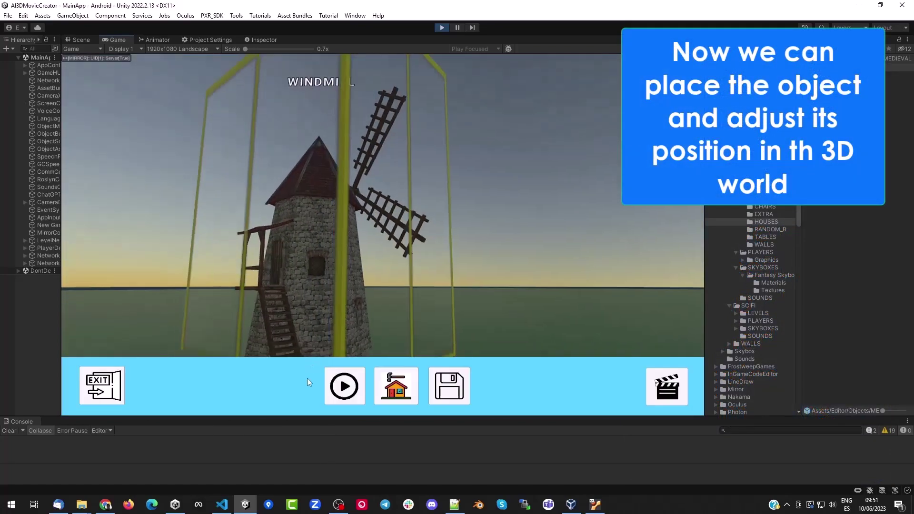
click(421, 246)
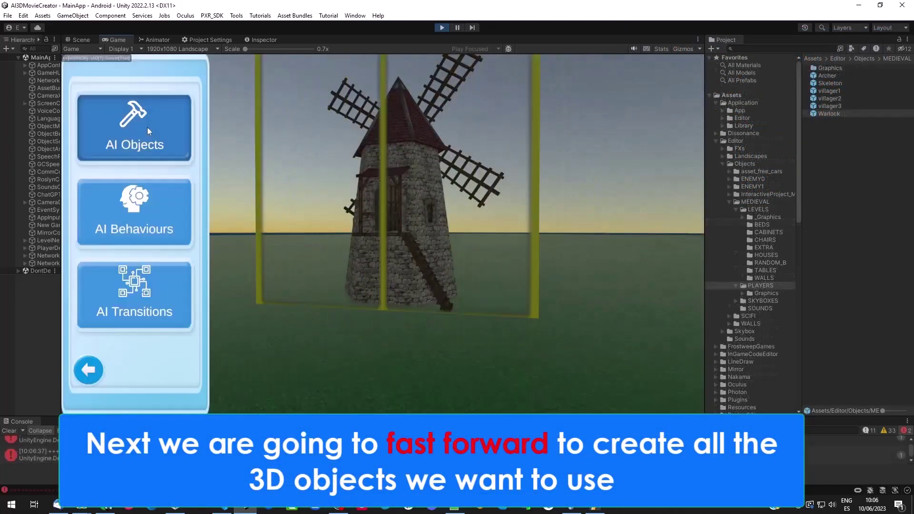
Step: Add HOUSE1 from the asset catalog to the scene
click(147, 127)
click(340, 115)
click(159, 256)
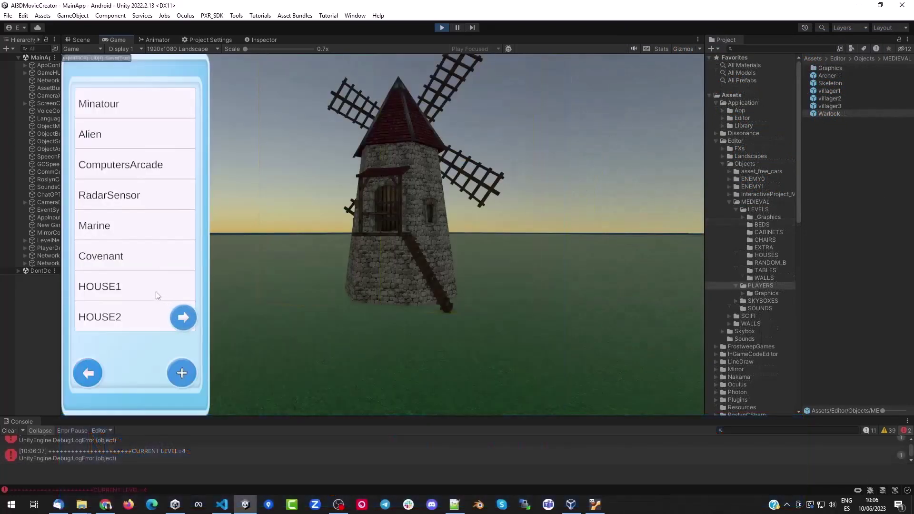
click(187, 377)
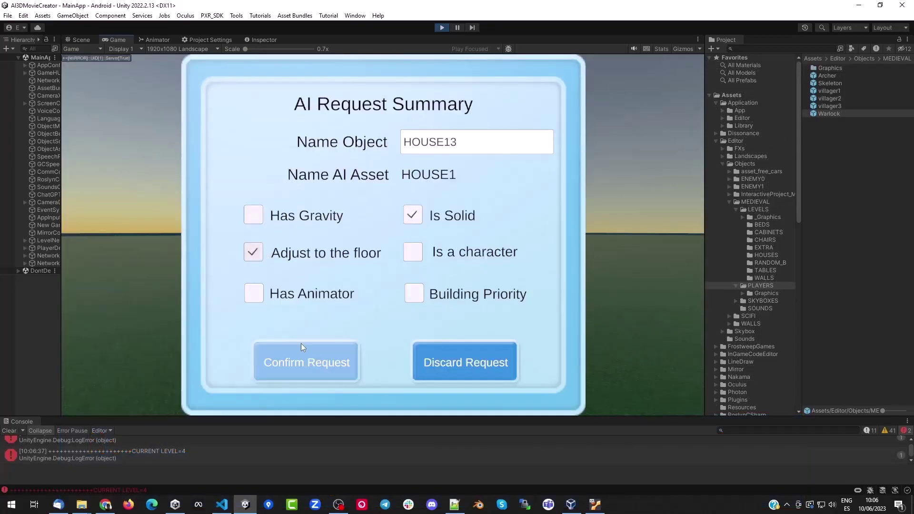
click(324, 346)
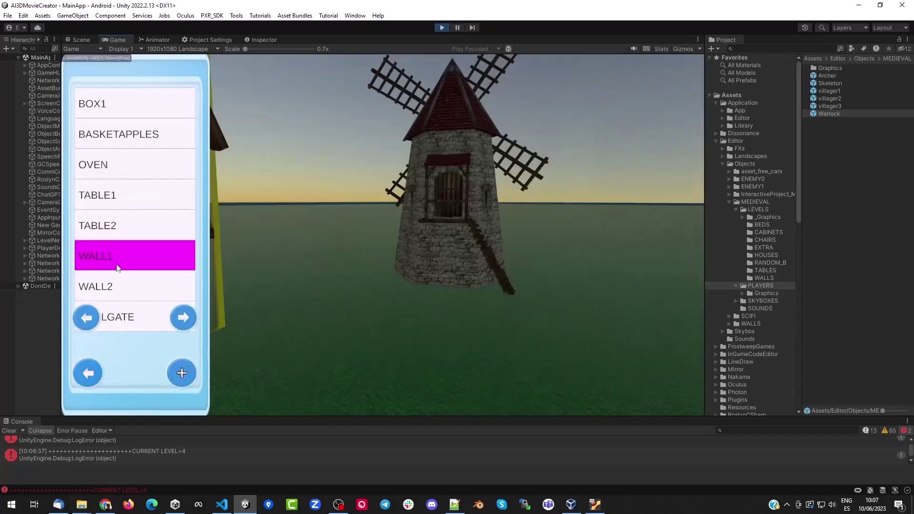
Step: Build the castle from WALL1 pieces, duplicated wall sections and WALLTOWER towers
click(117, 268)
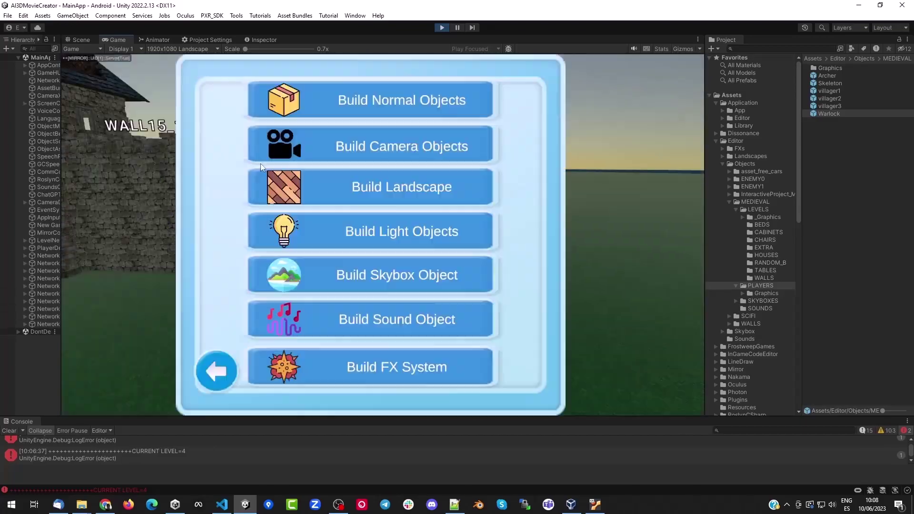
click(295, 97)
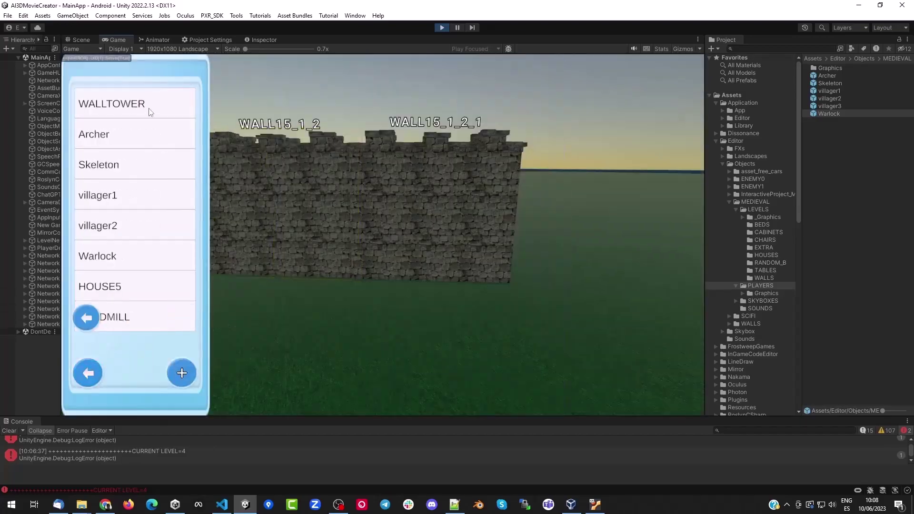
click(190, 373)
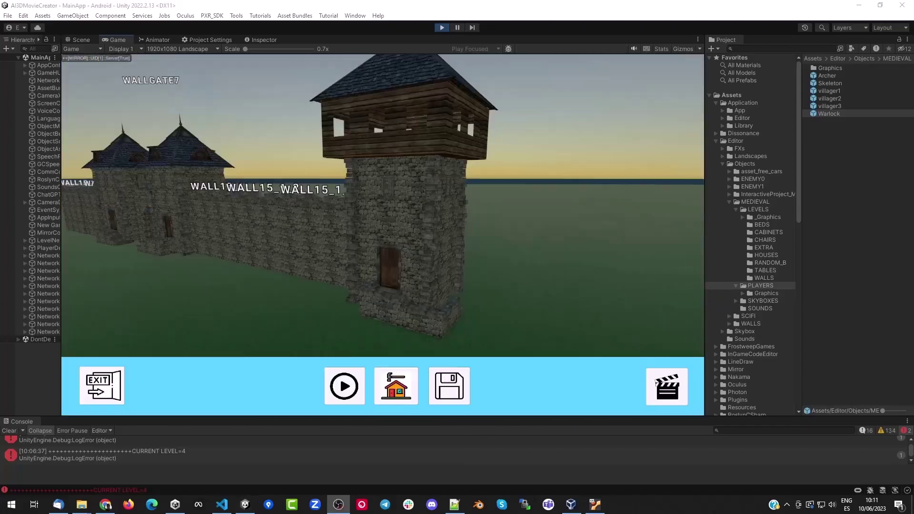
click(396, 332)
click(449, 345)
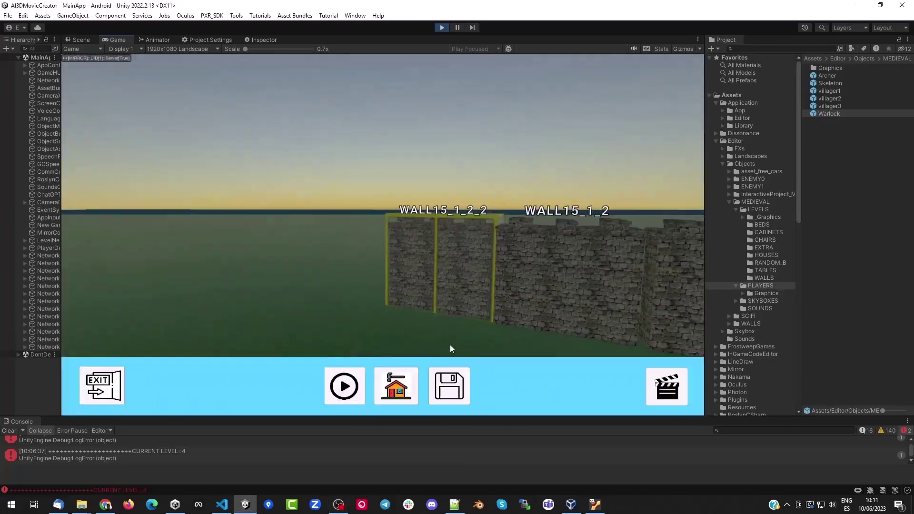
click(396, 386)
click(321, 360)
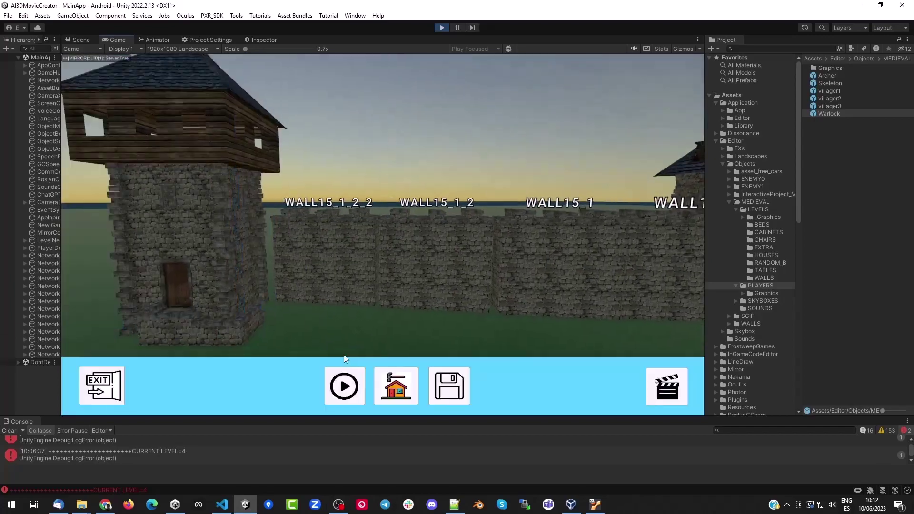
click(344, 376)
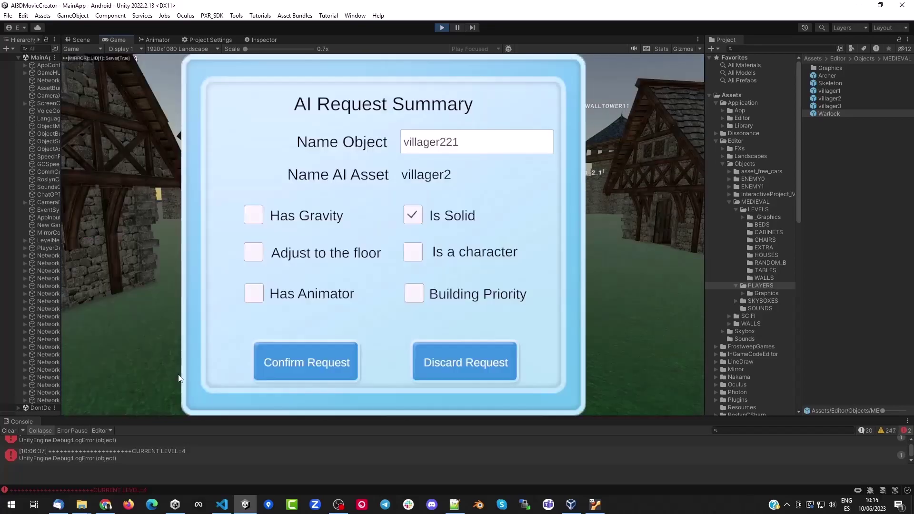
Step: Add the villager, HeroArcher and the Warlock from the asset catalog
click(314, 352)
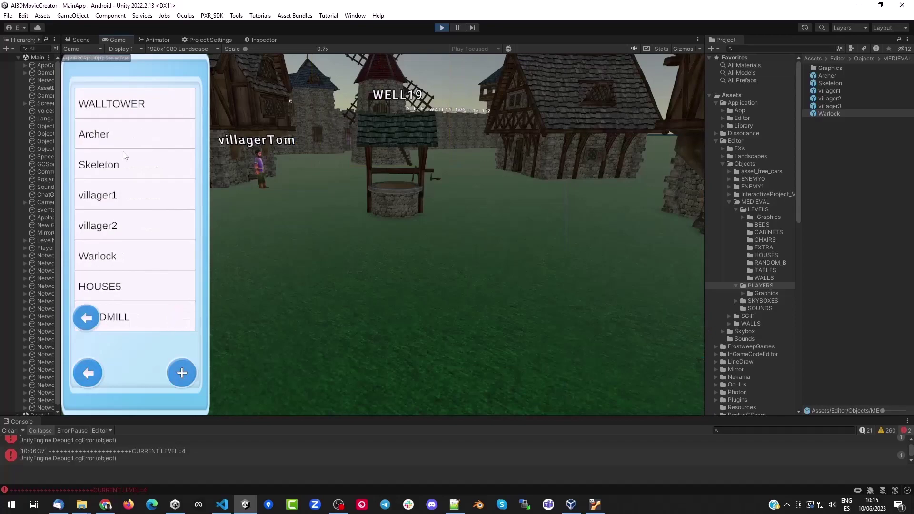
click(124, 143)
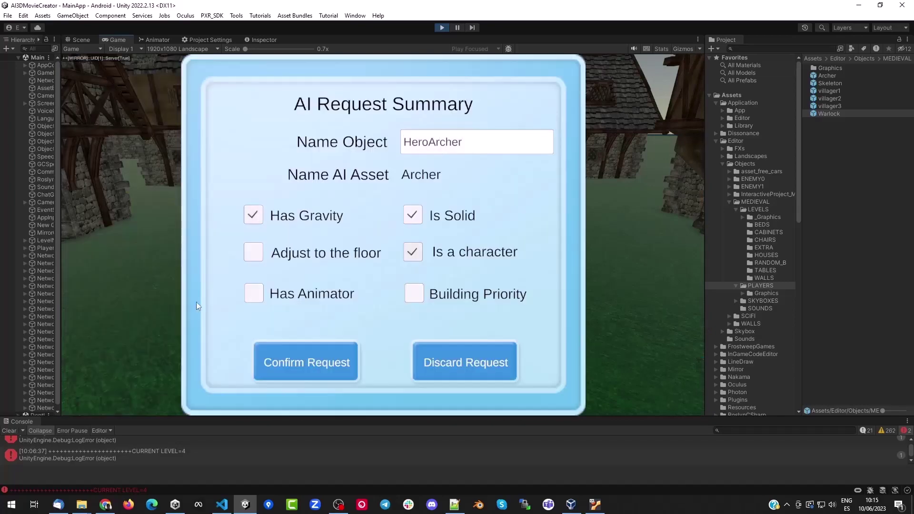
click(305, 362)
click(98, 383)
click(133, 280)
click(324, 98)
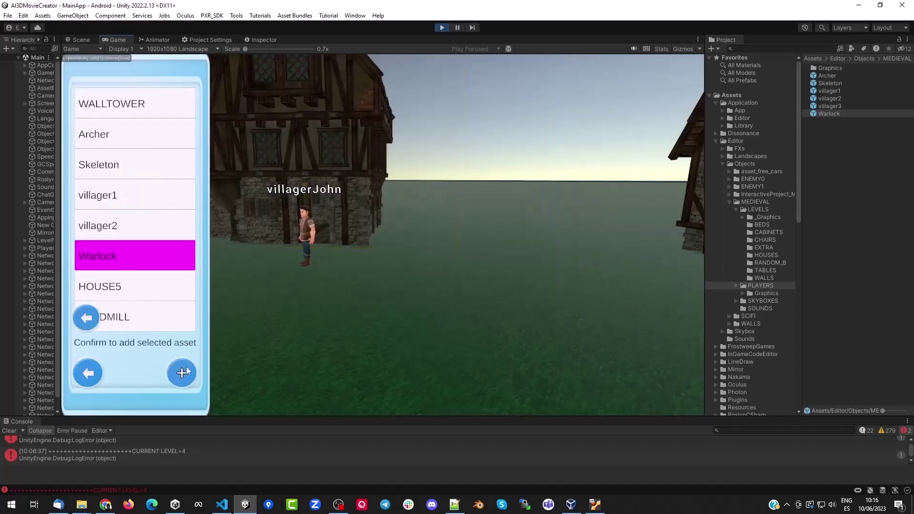
click(182, 373)
click(306, 361)
Step: Pick the Skeleton from the asset catalog as an enemy
click(98, 384)
click(133, 280)
click(307, 97)
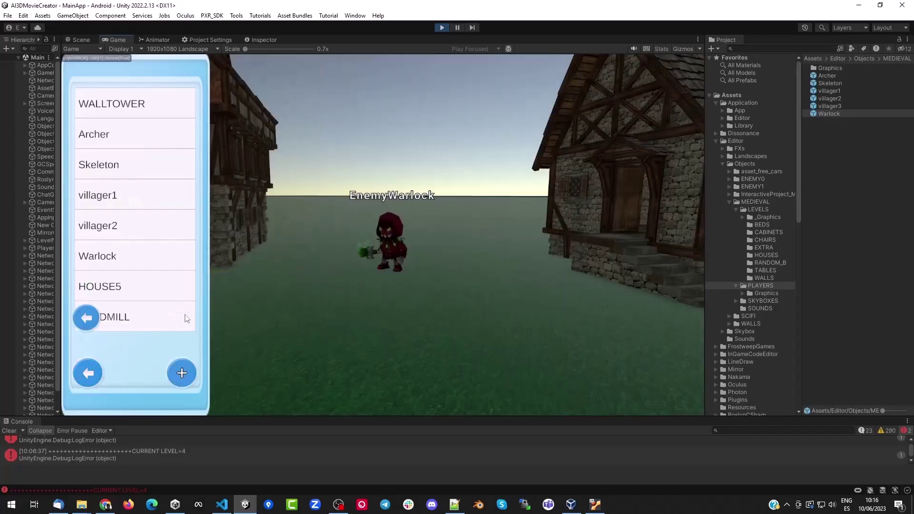
click(119, 165)
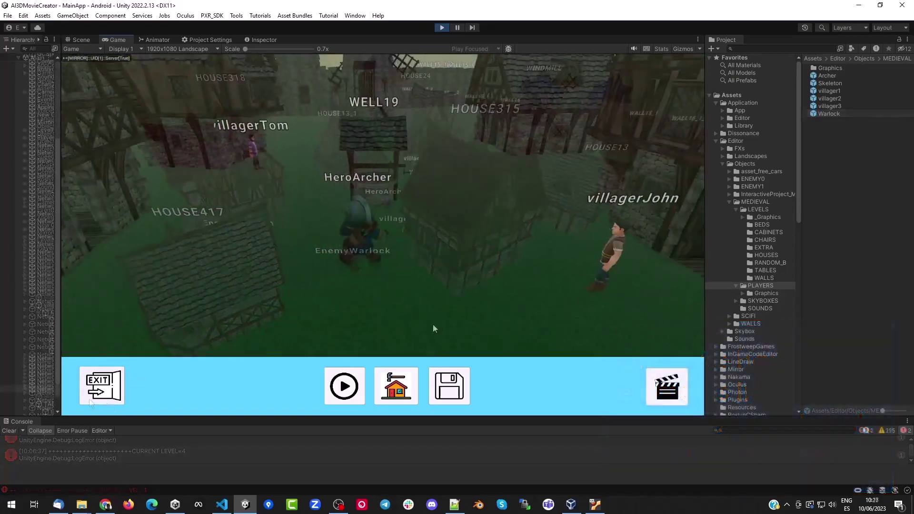
Step: Create a new behaviour named BehaviourForJohn and open it for editing
click(404, 380)
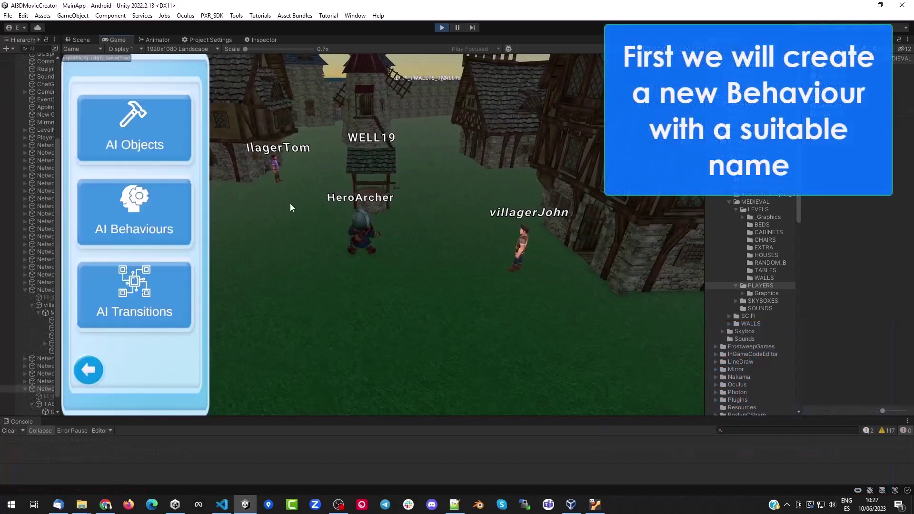
click(167, 209)
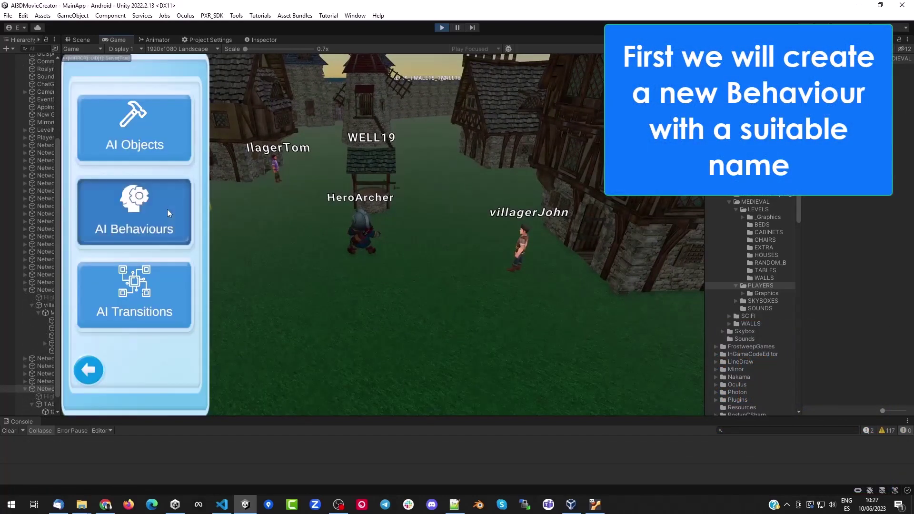
click(100, 374)
text(rForJo)
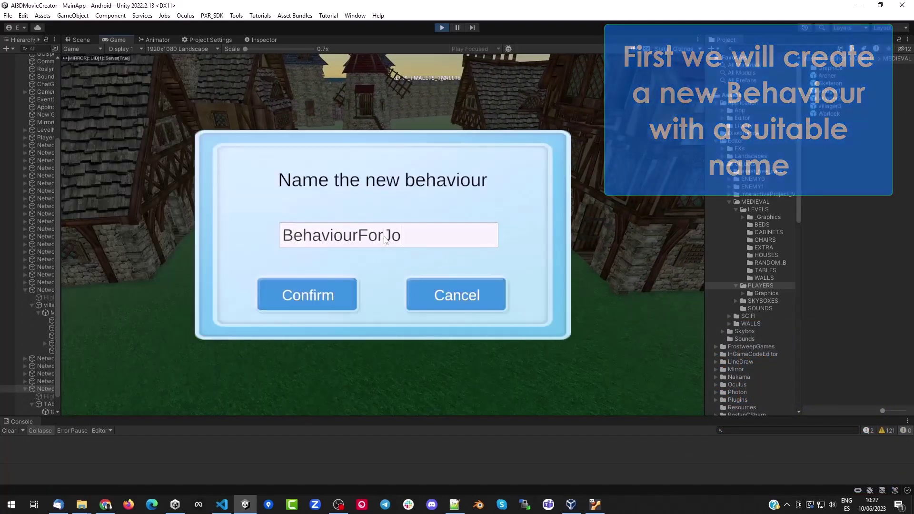
text(hn)
click(351, 290)
click(157, 114)
click(151, 376)
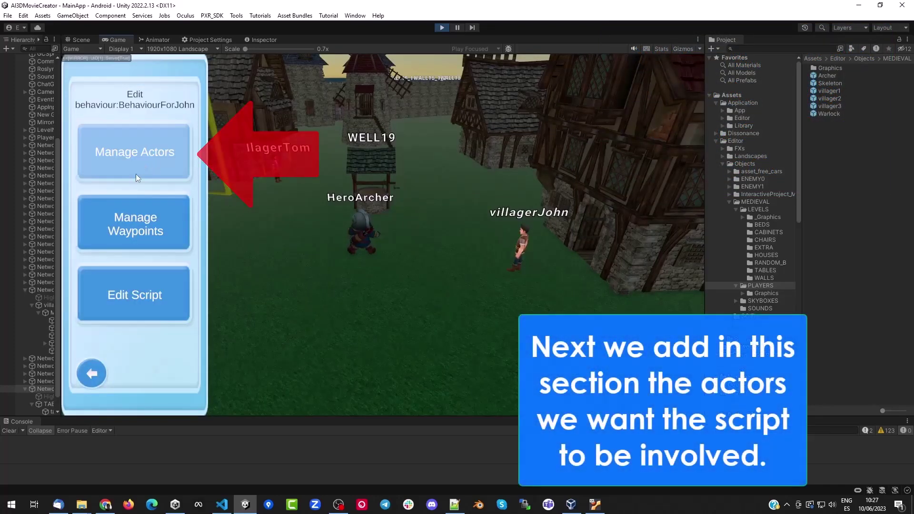
Step: Assign villagerJohn and WELL19 as the behaviour's actors
click(157, 167)
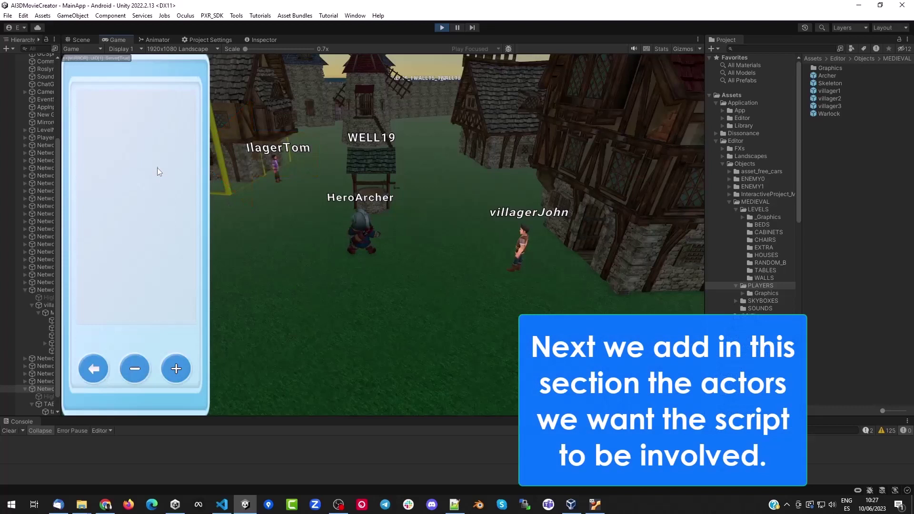
click(175, 368)
click(520, 242)
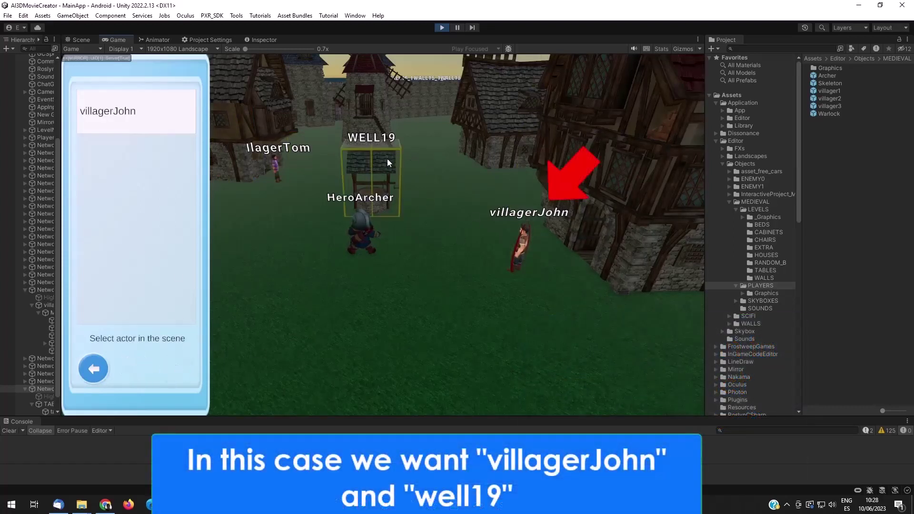
click(386, 158)
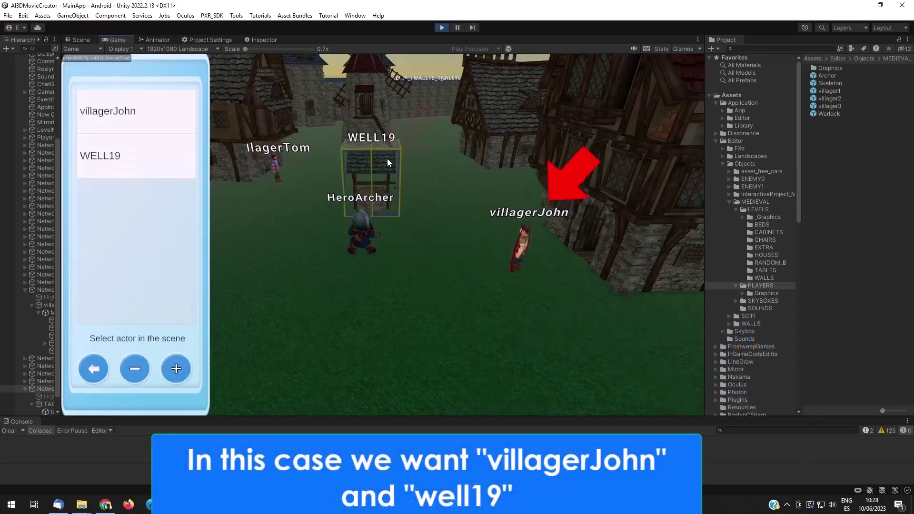
click(90, 366)
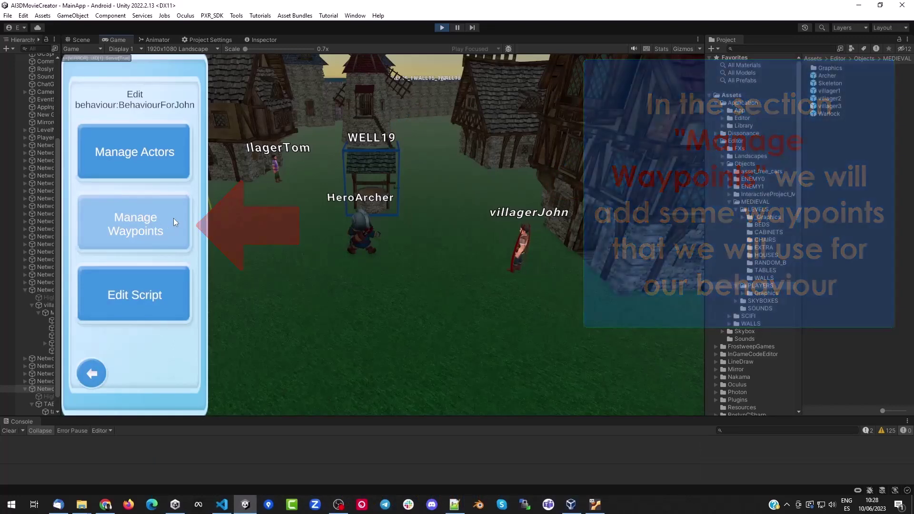
Step: Place waypoints 0 and 1 leading through the doorway into the house
click(173, 218)
click(183, 374)
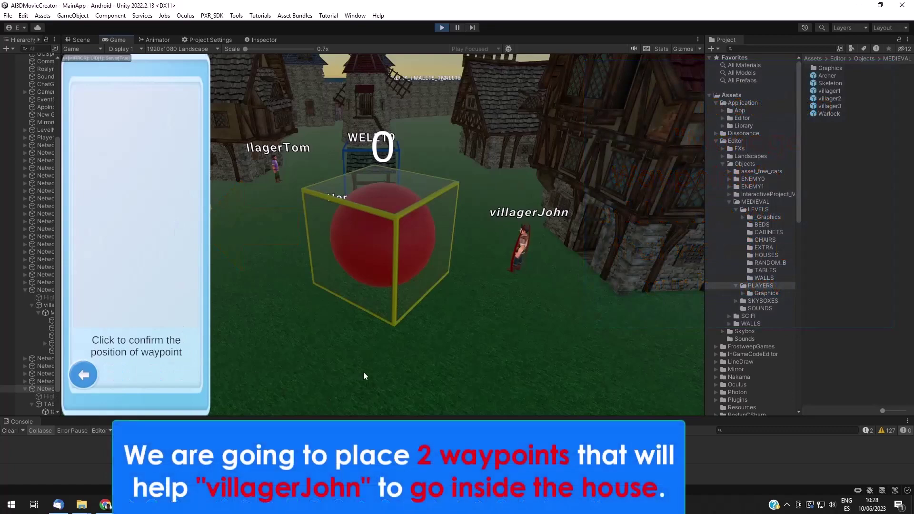
key(w)
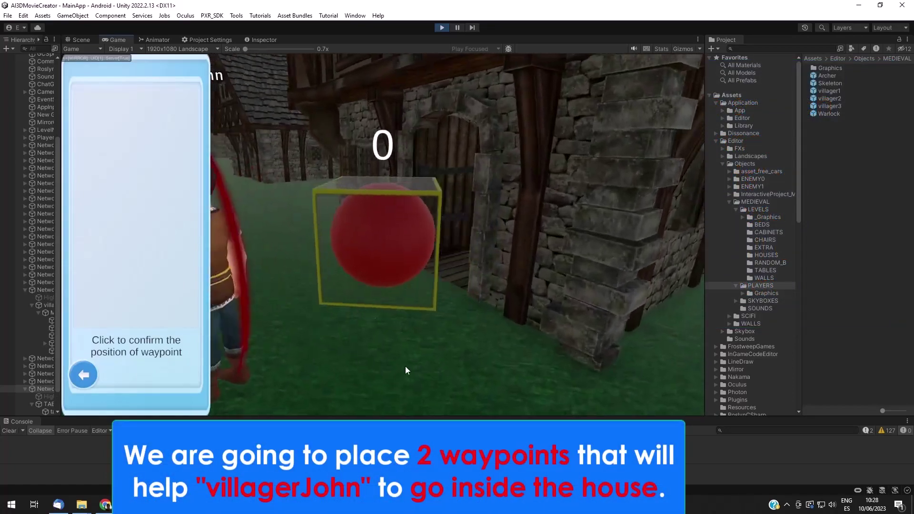
click(405, 368)
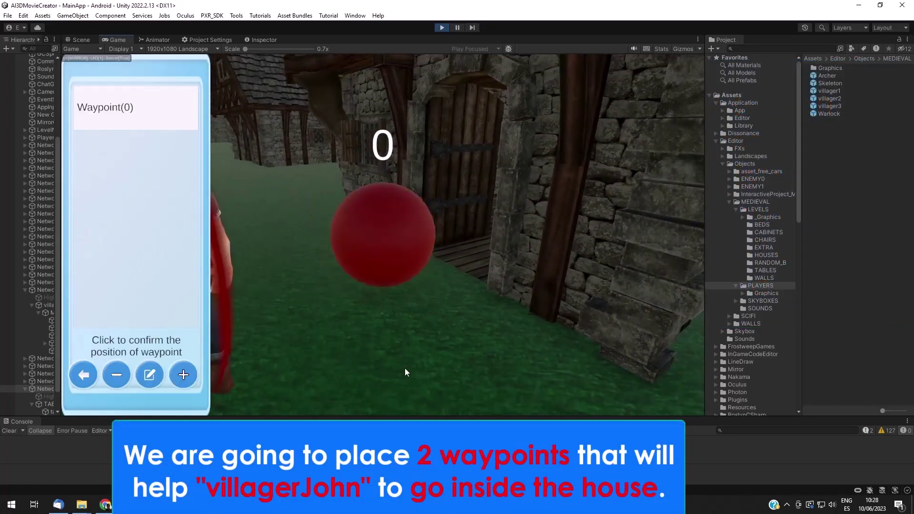
click(184, 374)
key(w)
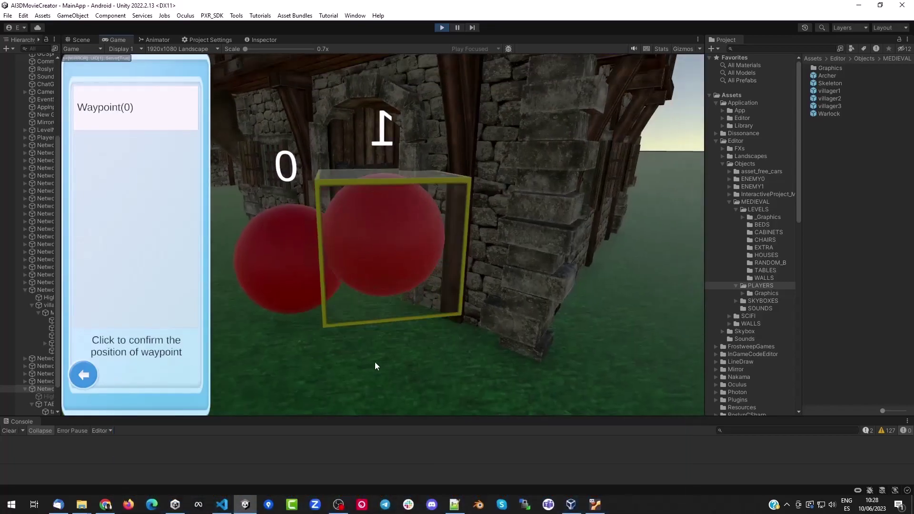
key(w)
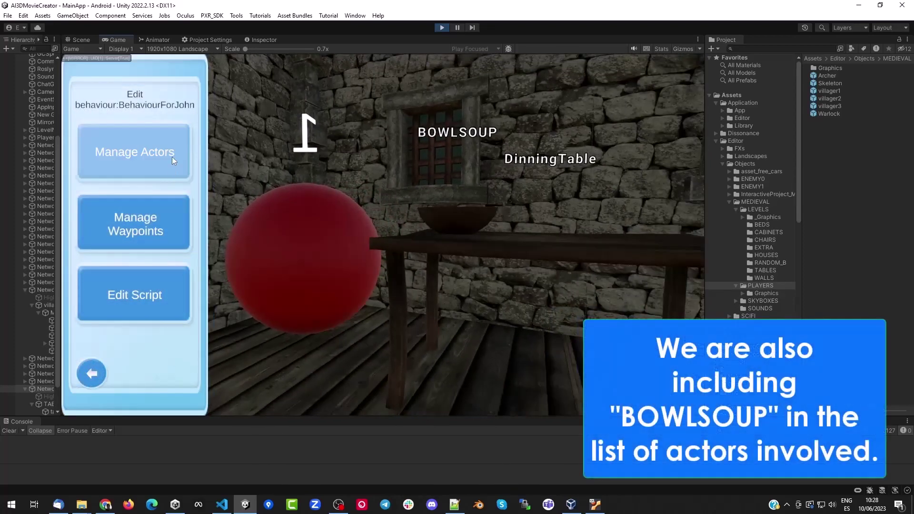
Step: Add BOWLSOUP as a third actor of BehaviourForJohn
click(172, 156)
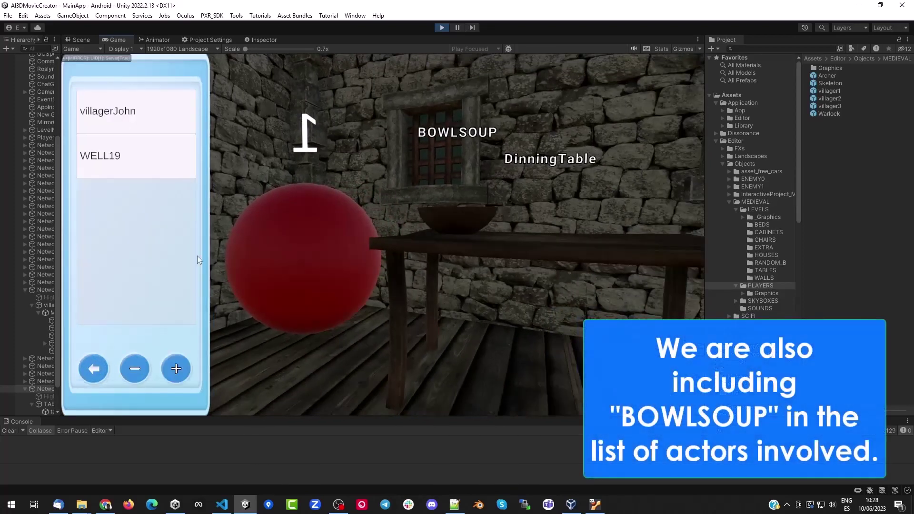
click(175, 370)
click(448, 222)
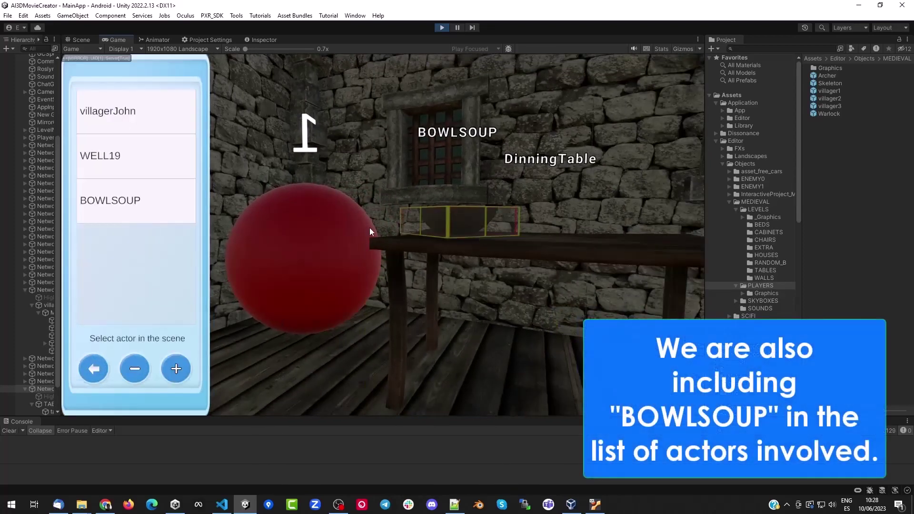
click(93, 369)
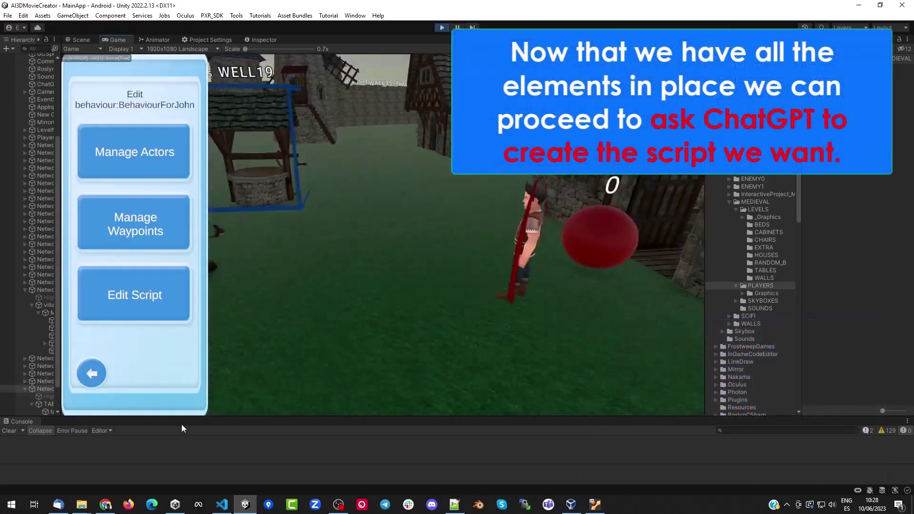
Step: Create the script ScriptJohn, start AI conversation 12, and bring up the VS Code back-end
click(160, 298)
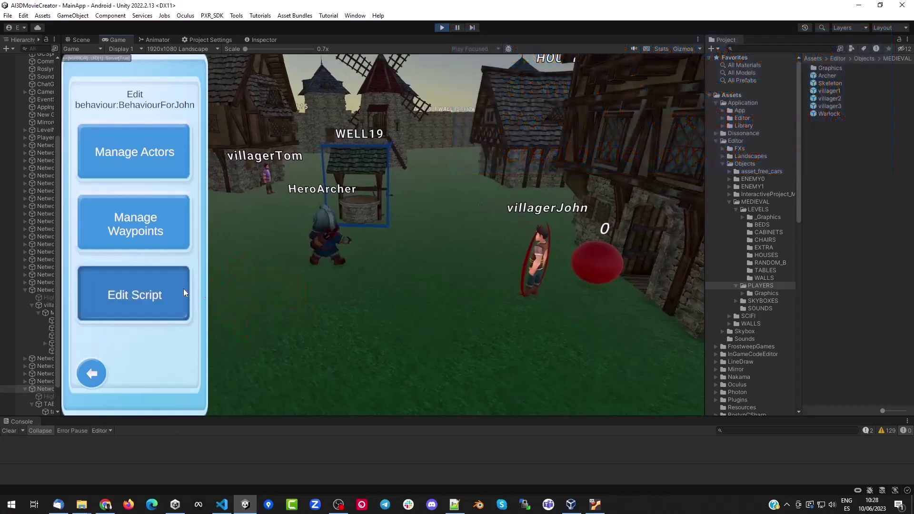
click(188, 372)
click(376, 235)
text(ScriptJohn)
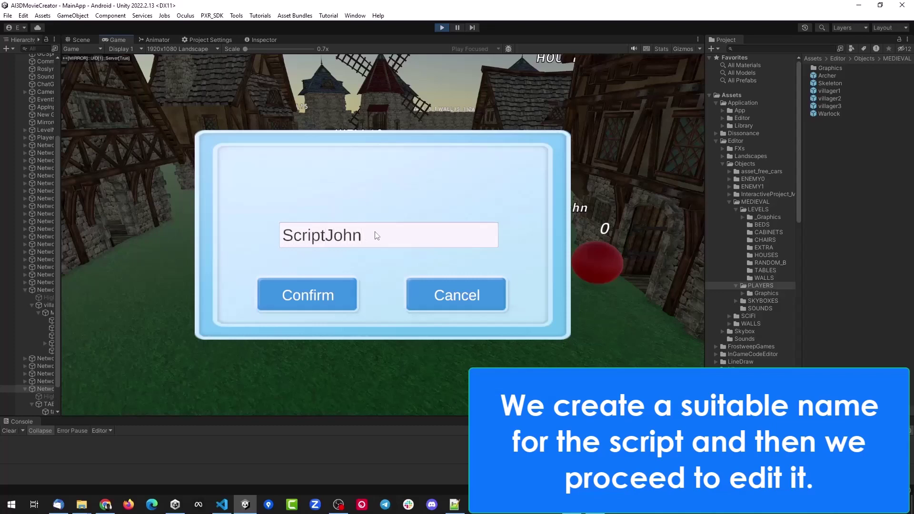
click(327, 299)
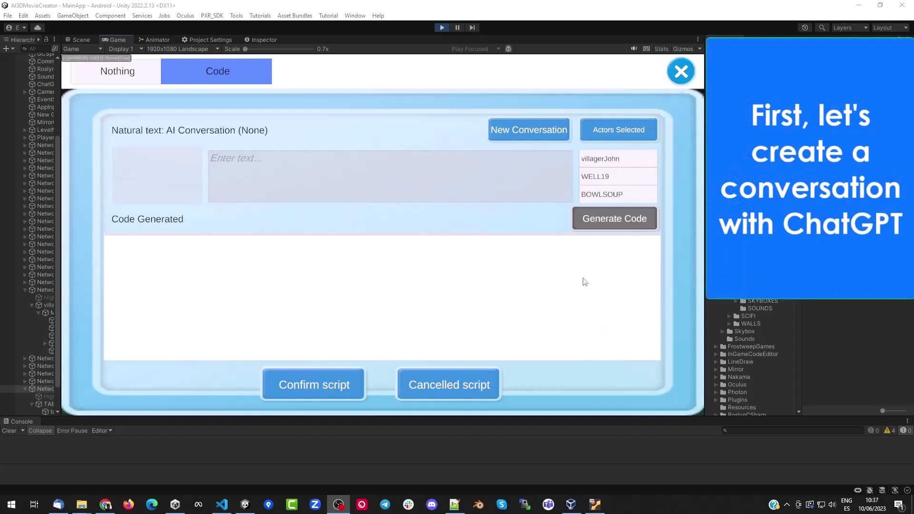
click(532, 136)
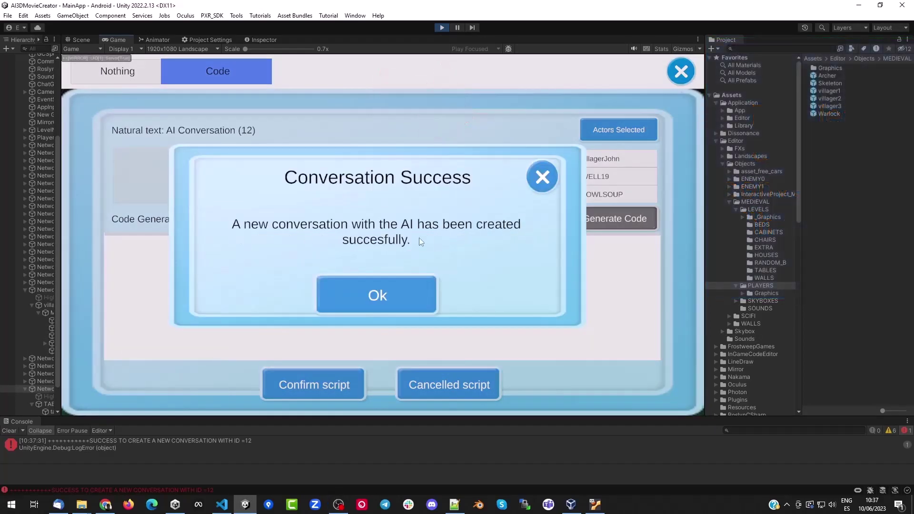
click(598, 507)
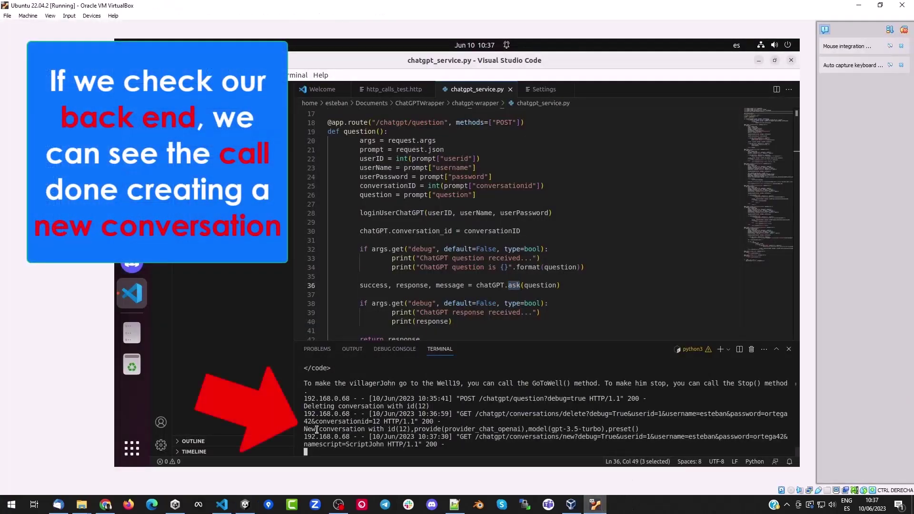
Step: Highlight the 'New conversation with id(12)' log line and scroll to the new_conversation handler
drag(559, 431, 639, 430)
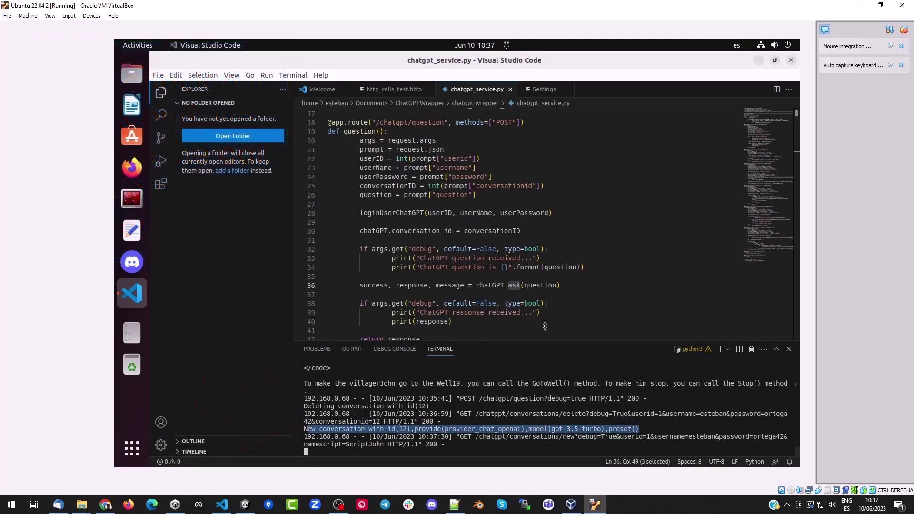
click(452, 222)
scroll(452, 222, down, 13)
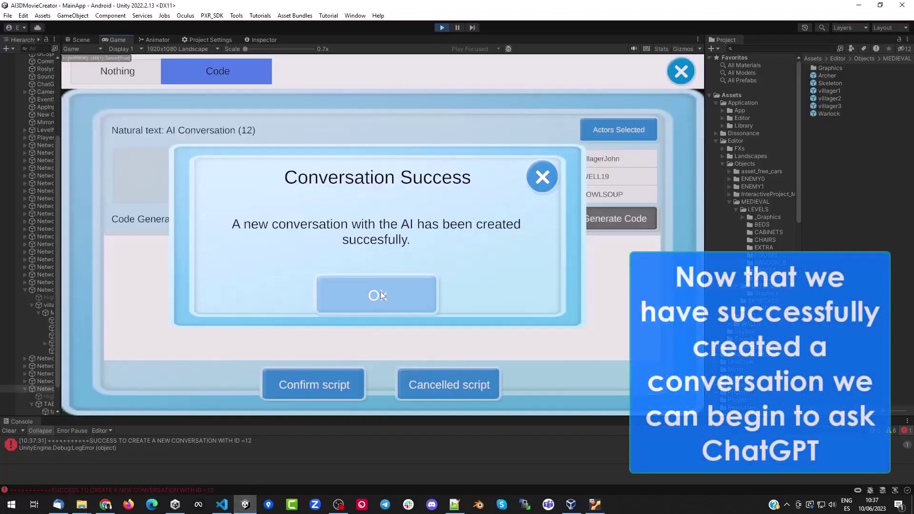
Step: Request code: villagerJohn walks to Well19, waits 4 seconds, visits waypoints 0 and 1, faces BowlSoup
click(381, 291)
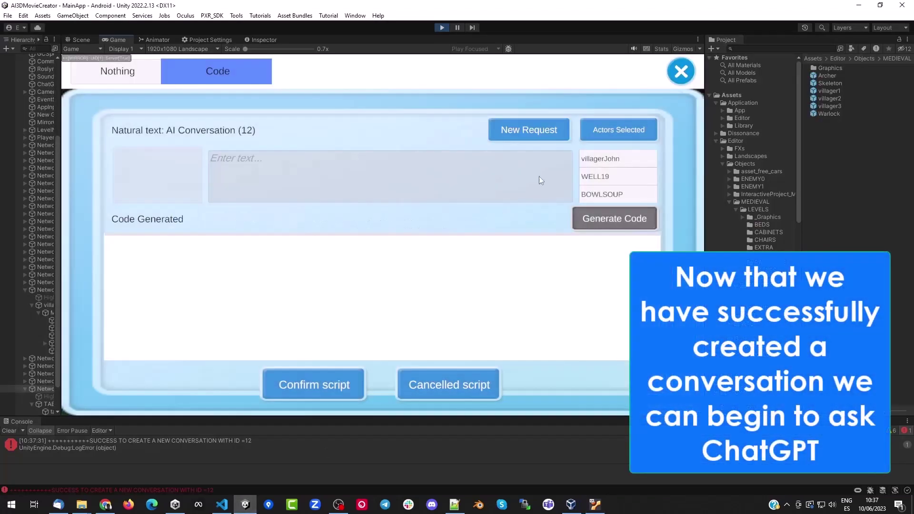
click(533, 132)
text(I want the object named "villagerJohn" to move to the object "Well19". After)
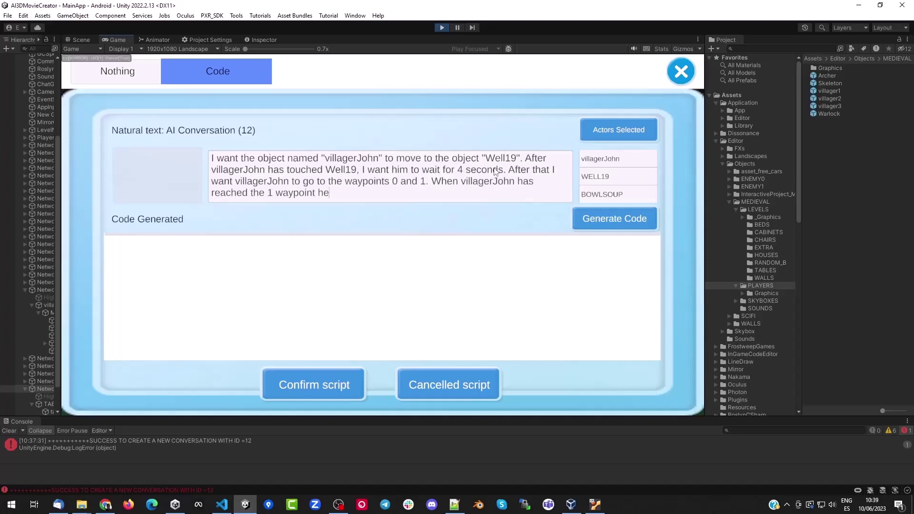
text(lSoup")
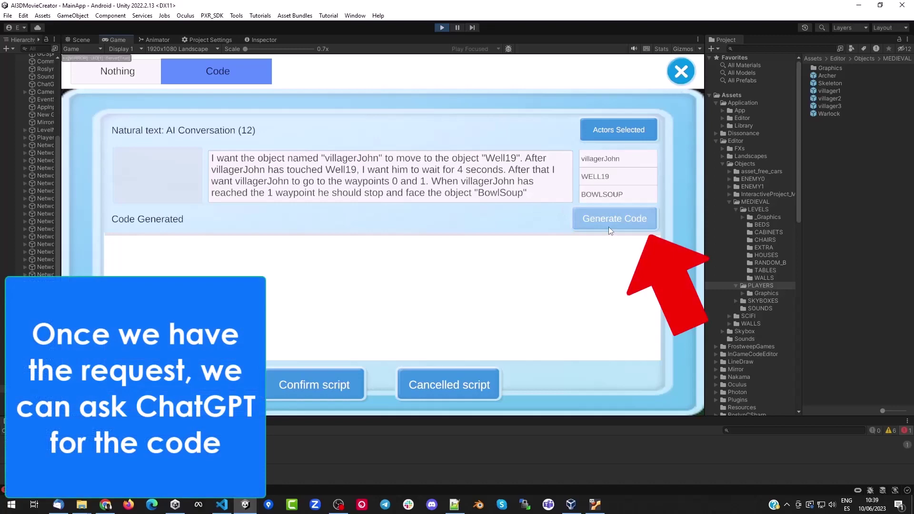
click(608, 227)
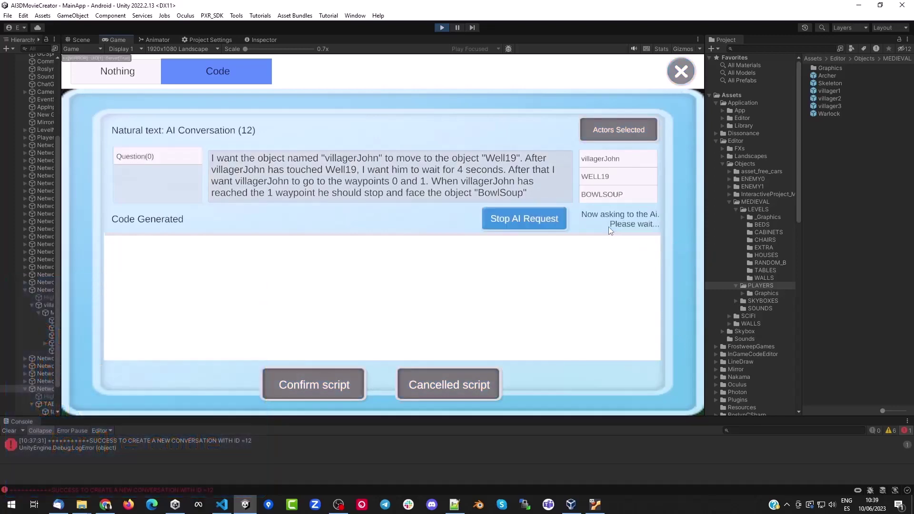
Step: In the VS Code back-end, highlight the received villagerJohn request and show the question route
click(594, 504)
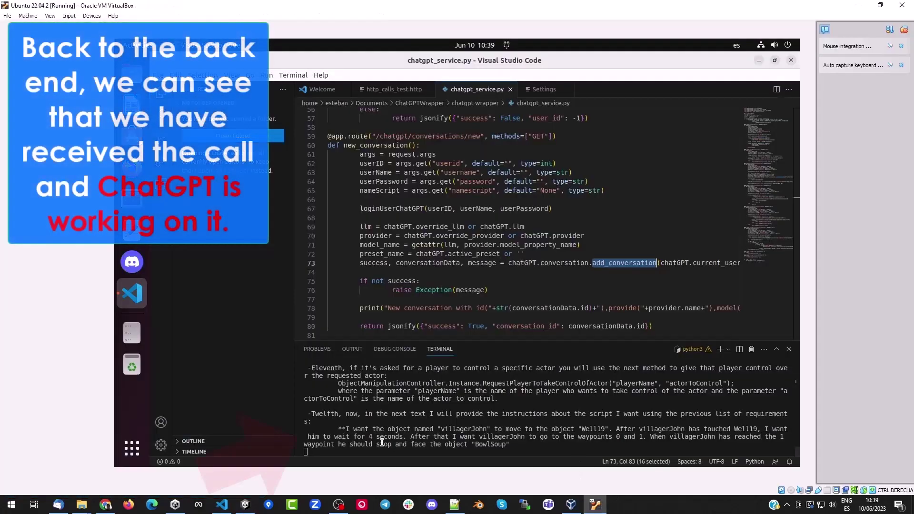
drag(442, 438, 504, 444)
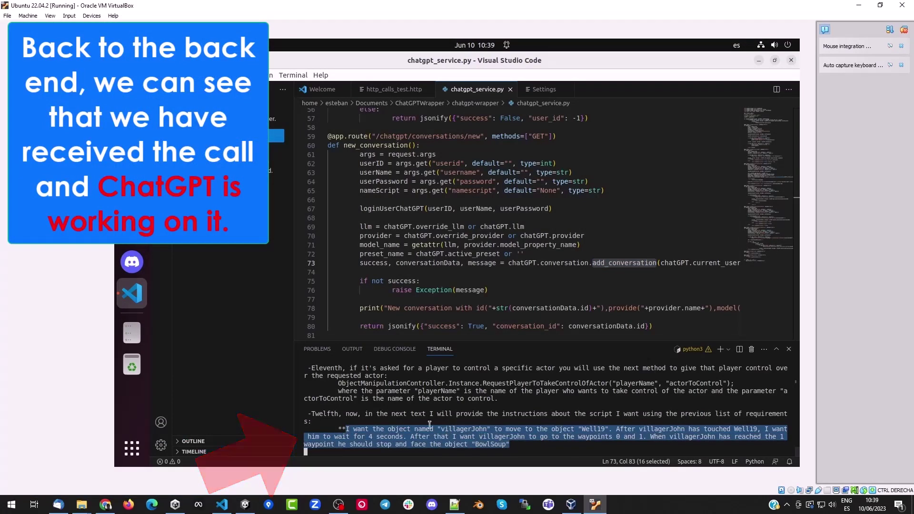
click(471, 216)
scroll(478, 219, up, 10)
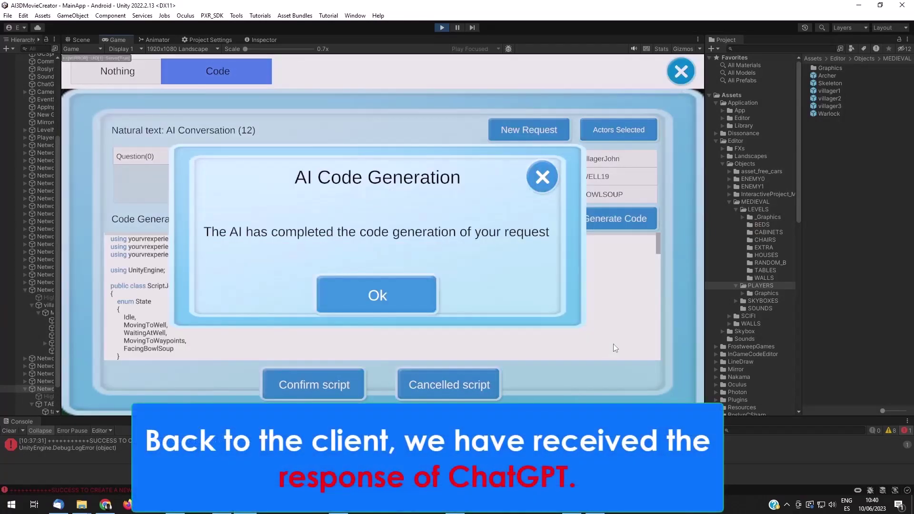
Step: Dismiss the generation notice and inspect the State enum's MovingToWaypoints and FacingBowlSoup entries
click(356, 296)
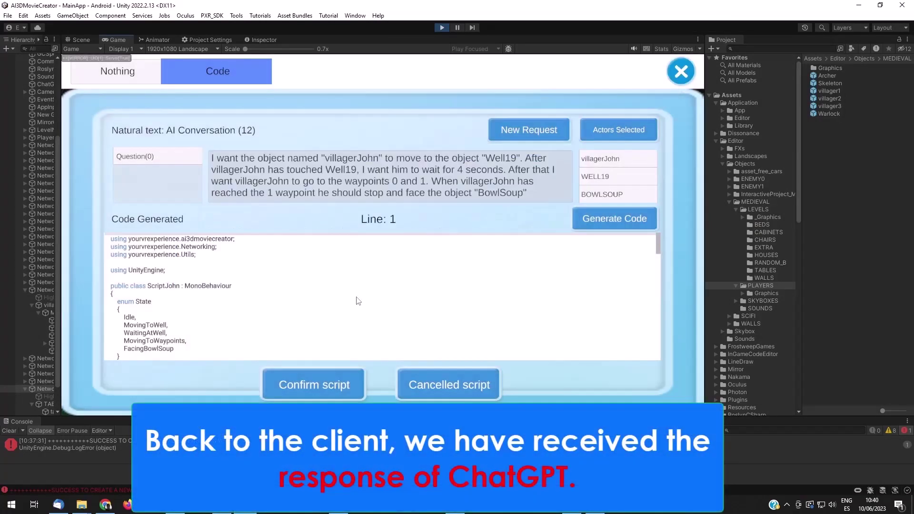
click(214, 304)
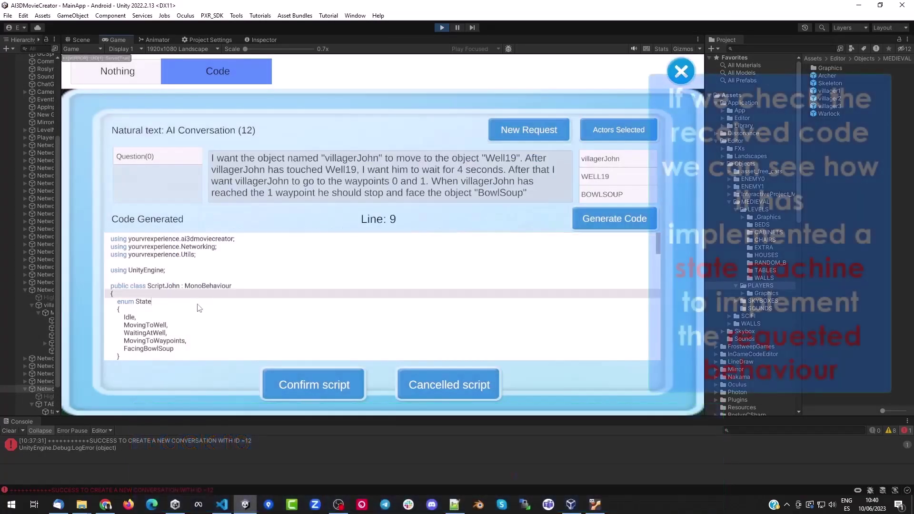
scroll(213, 303, down, 1)
click(135, 299)
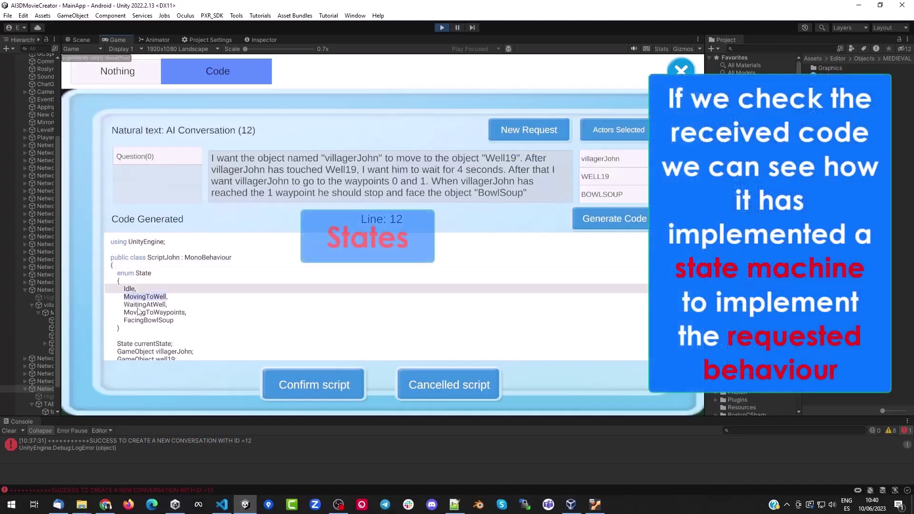
double_click(142, 313)
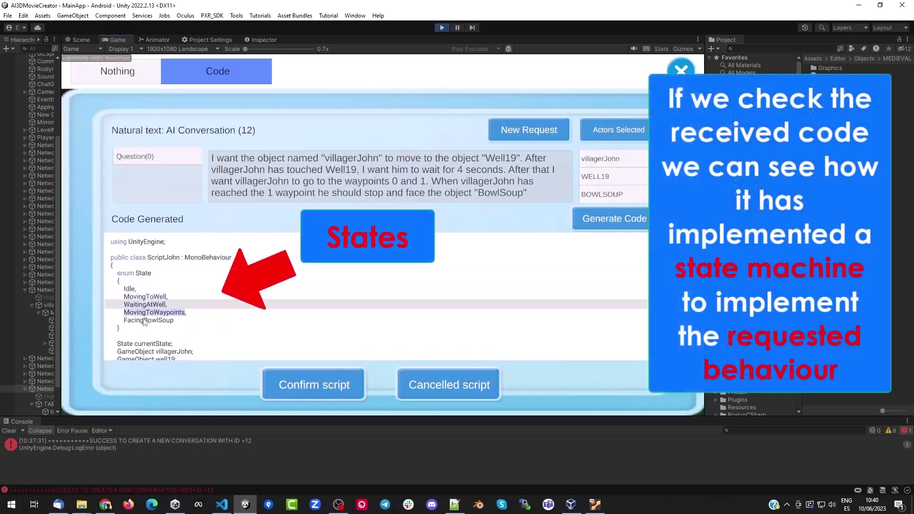
double_click(144, 321)
scroll(251, 320, down, 2)
scroll(272, 310, down, 3)
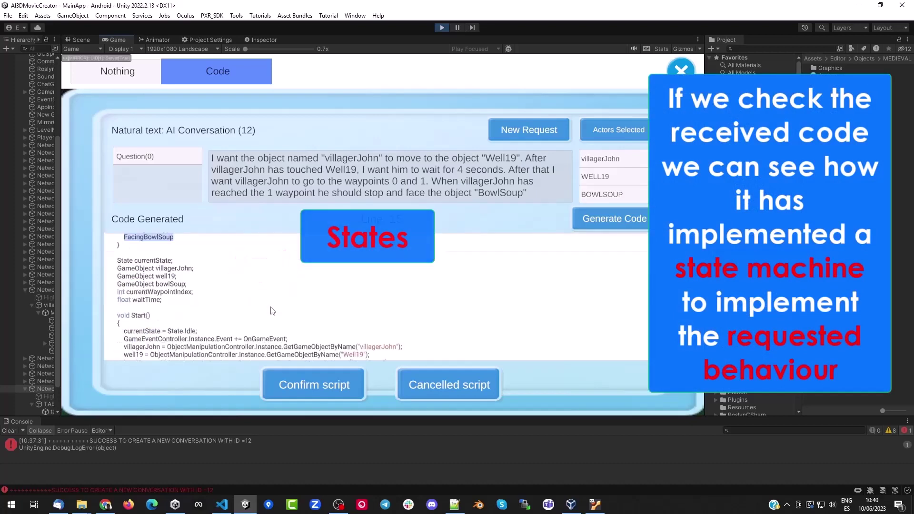
Step: Inspect the variable declarations and Start() references to villagerJohn and bowlSoup
click(149, 316)
double_click(149, 313)
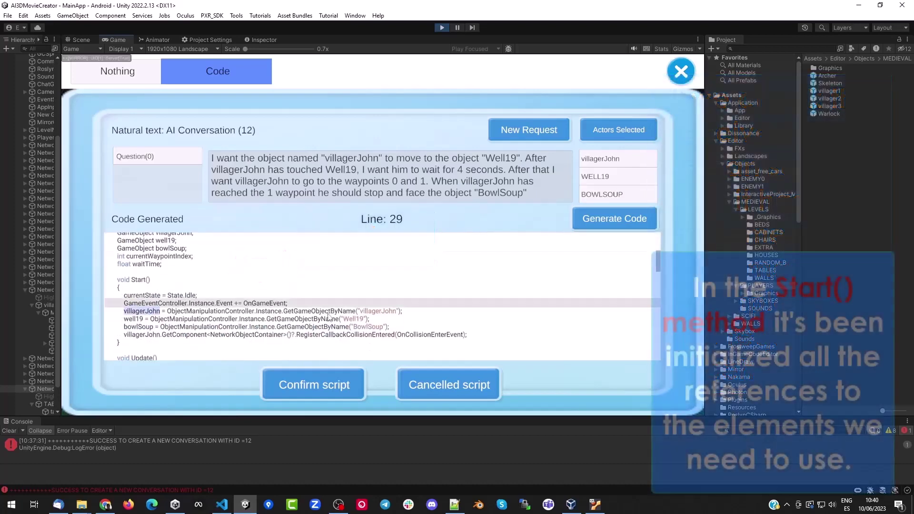
click(134, 323)
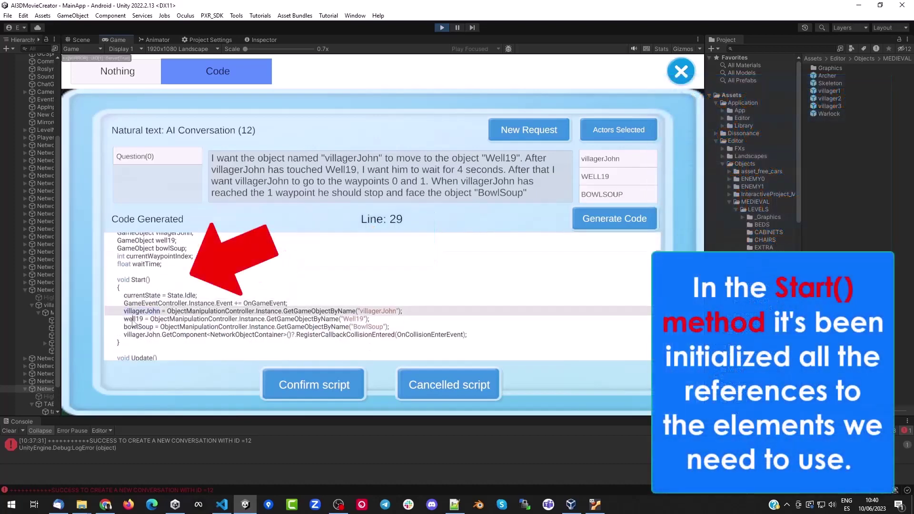
click(144, 330)
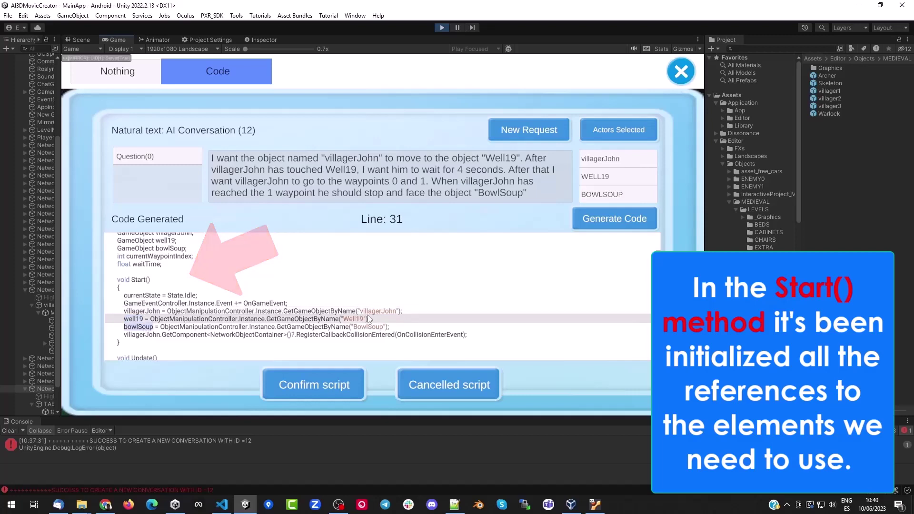
Step: Scroll through Update() and examine its MovingToWell and WaitingAtWell cases
scroll(367, 324, down, 2)
scroll(363, 312, down, 1)
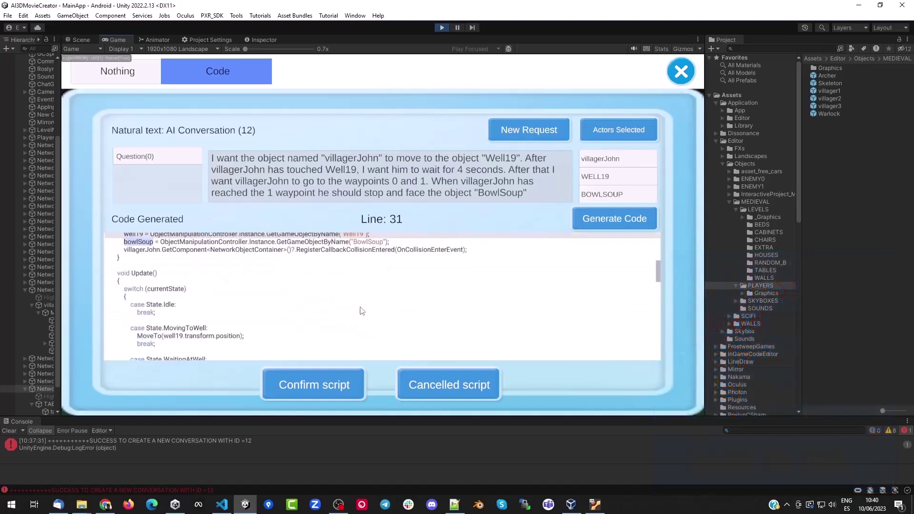
scroll(376, 314, down, 1)
scroll(374, 316, up, 2)
scroll(367, 320, down, 1)
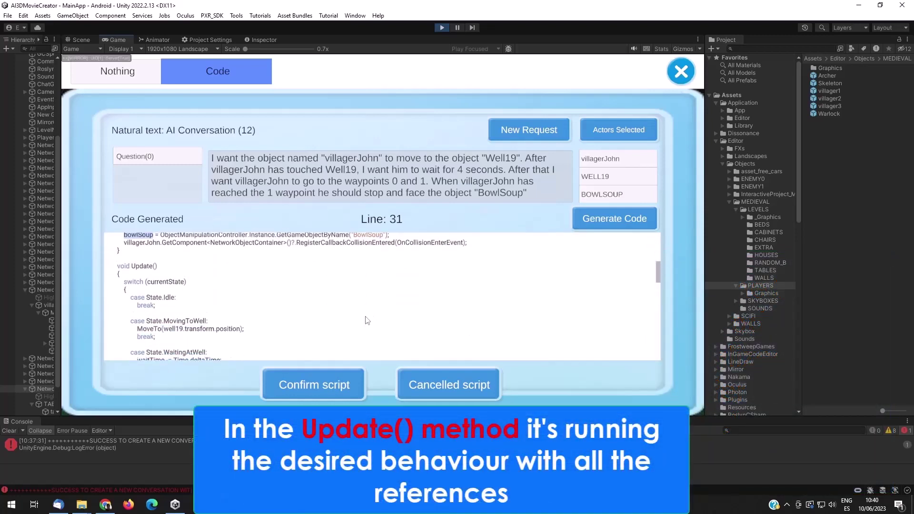
click(186, 321)
scroll(248, 318, down, 1)
scroll(190, 315, down, 1)
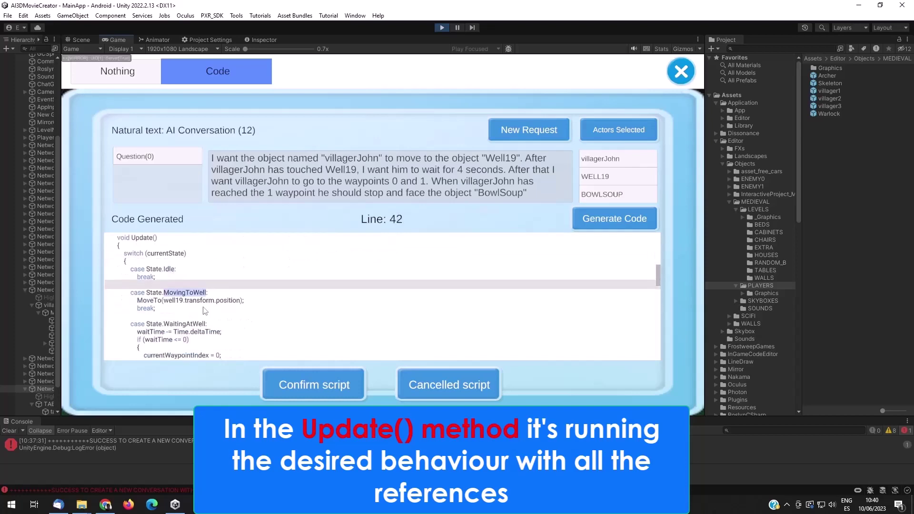
scroll(214, 312, down, 1)
click(191, 304)
scroll(236, 327, down, 1)
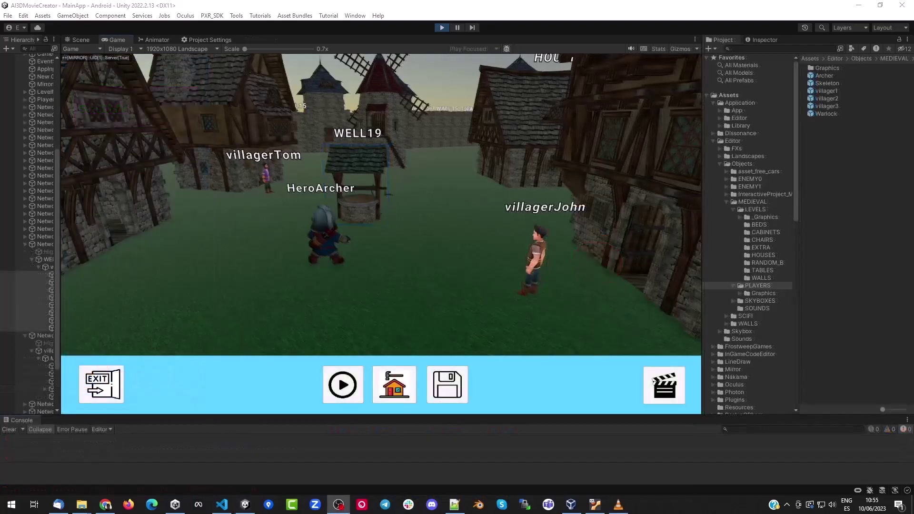
Step: Test-play the village scene, watch villagerJohn head past the well, stop, and reopen the AI menu
click(341, 390)
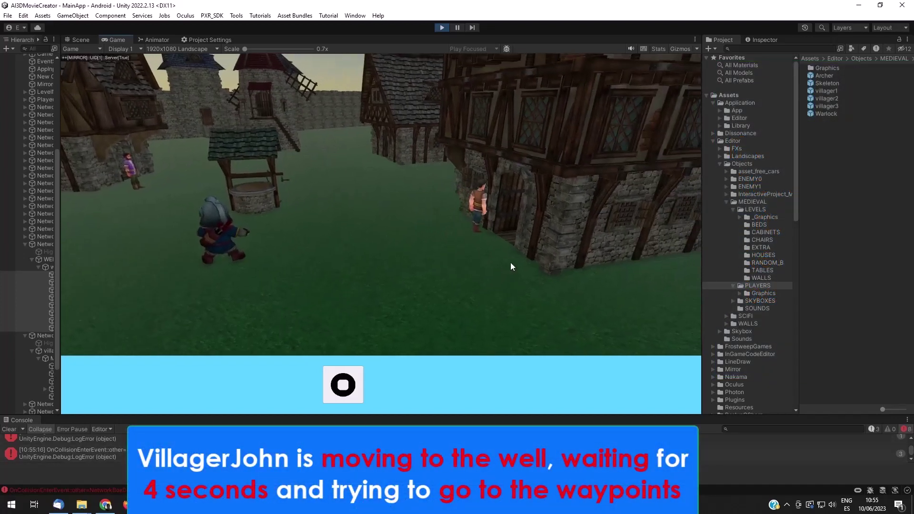
click(347, 383)
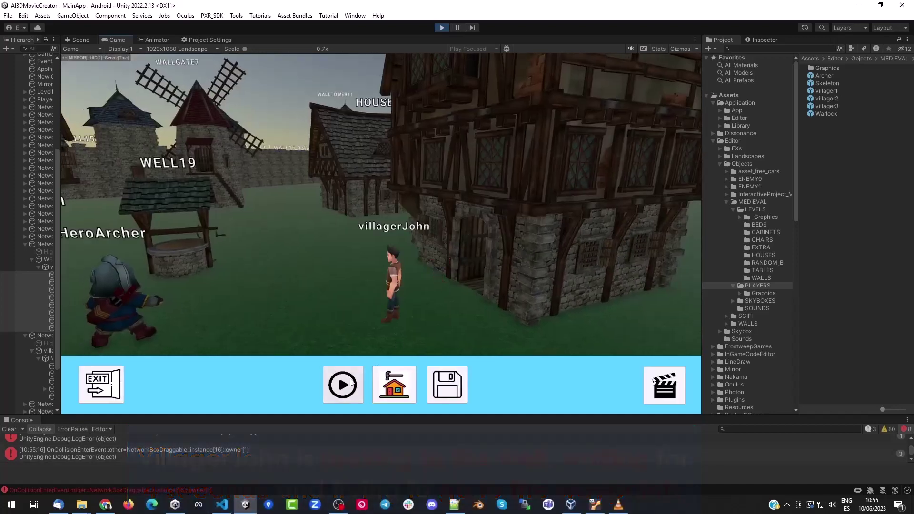
click(387, 378)
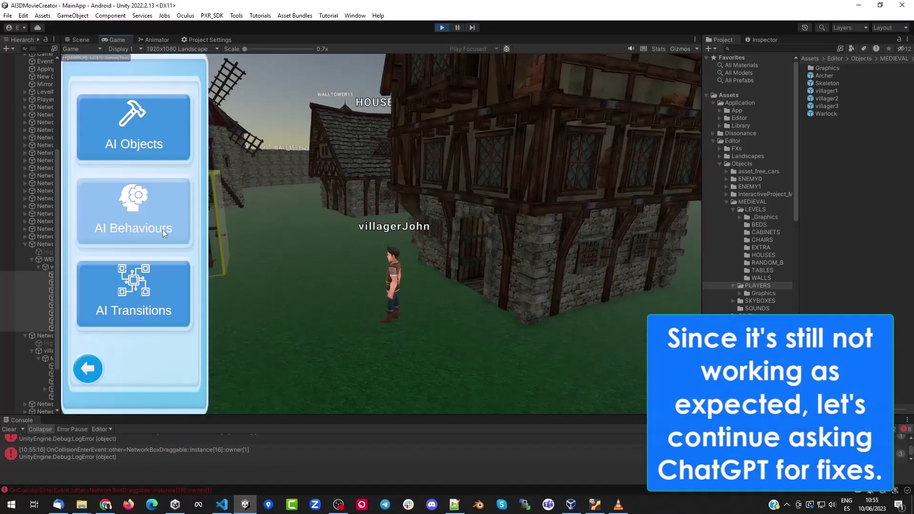
Step: Open ScriptJohn from BehaviourForJohn's scripts in the code editor
click(145, 208)
click(142, 119)
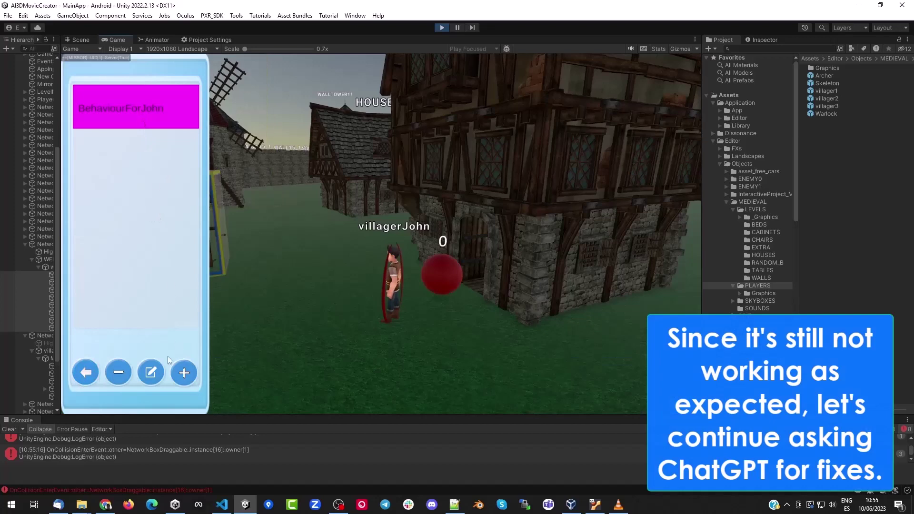
click(151, 371)
click(131, 310)
click(126, 130)
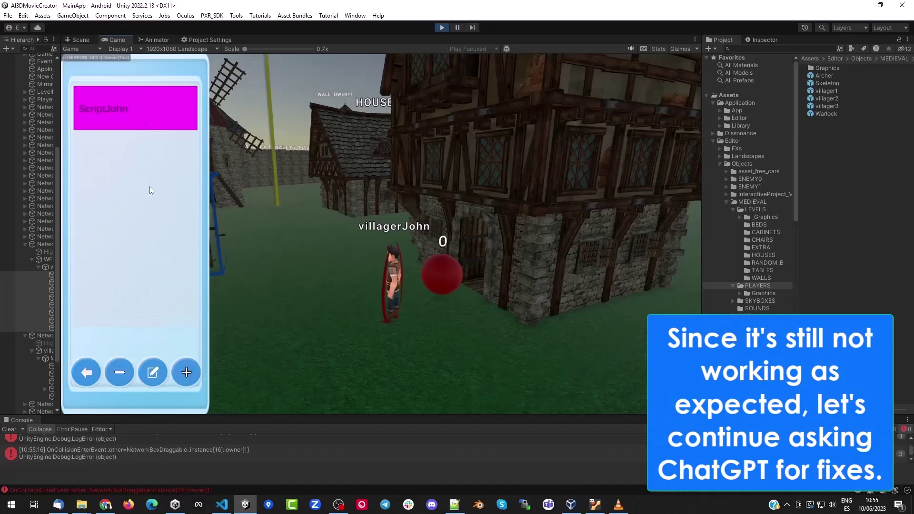
click(152, 371)
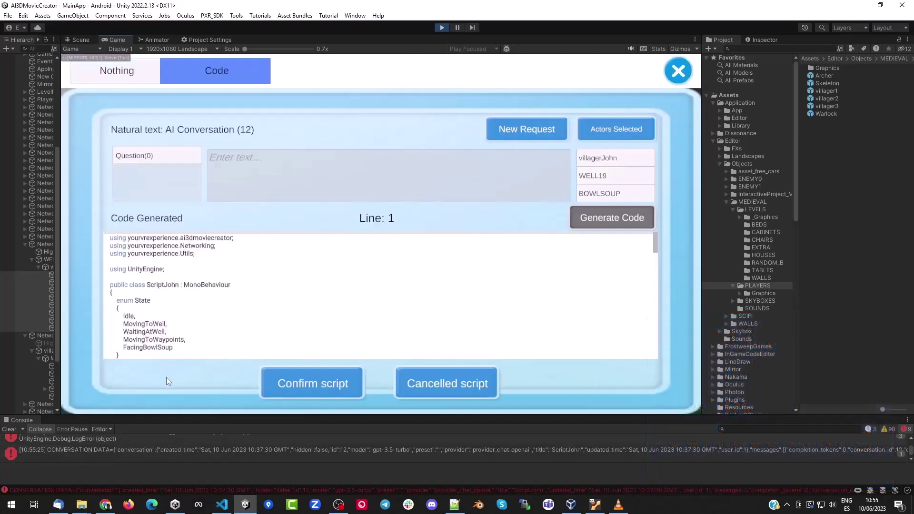
Step: Submit a new AI request to make villagerJohn play his 'walk' animation while moving
click(516, 133)
text(When villagerJohn is moving play his animation)
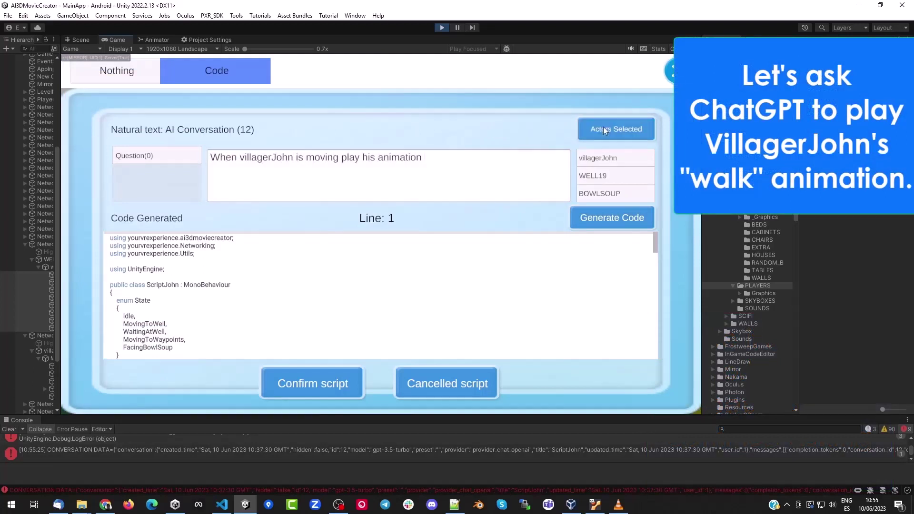
text( "walk")
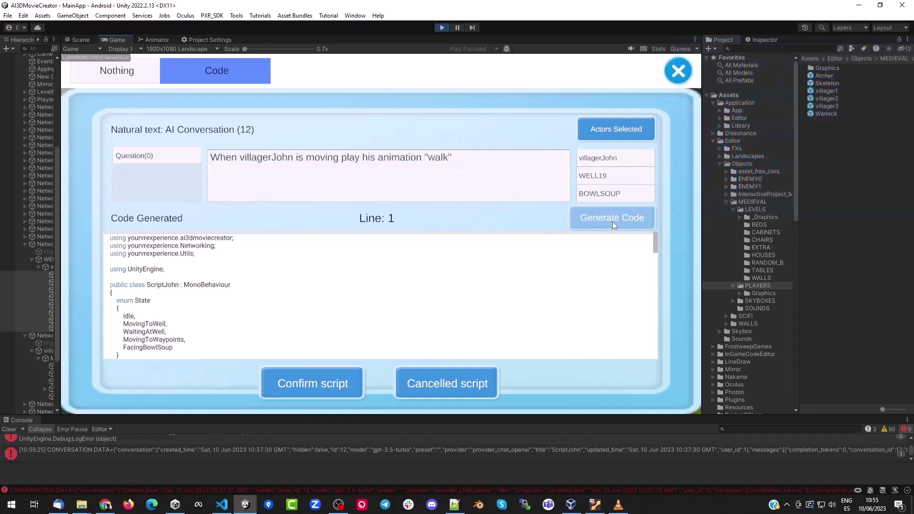
click(612, 221)
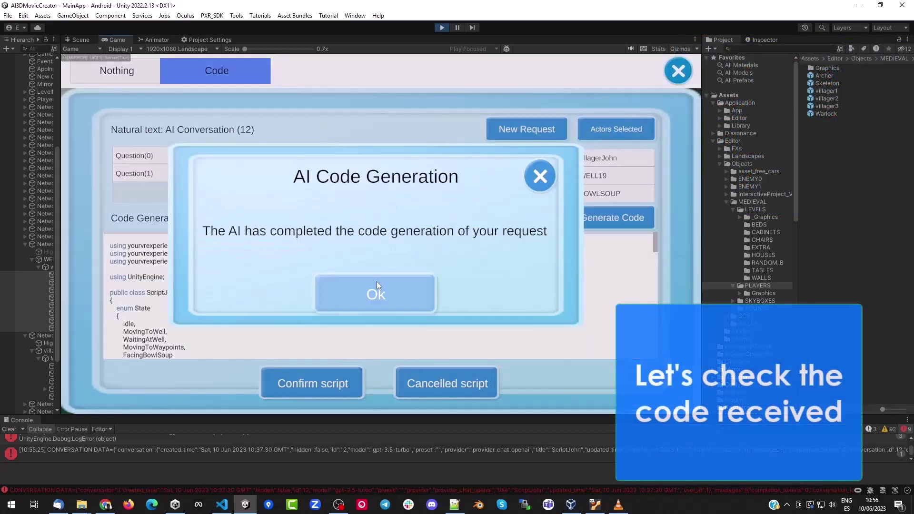
click(376, 286)
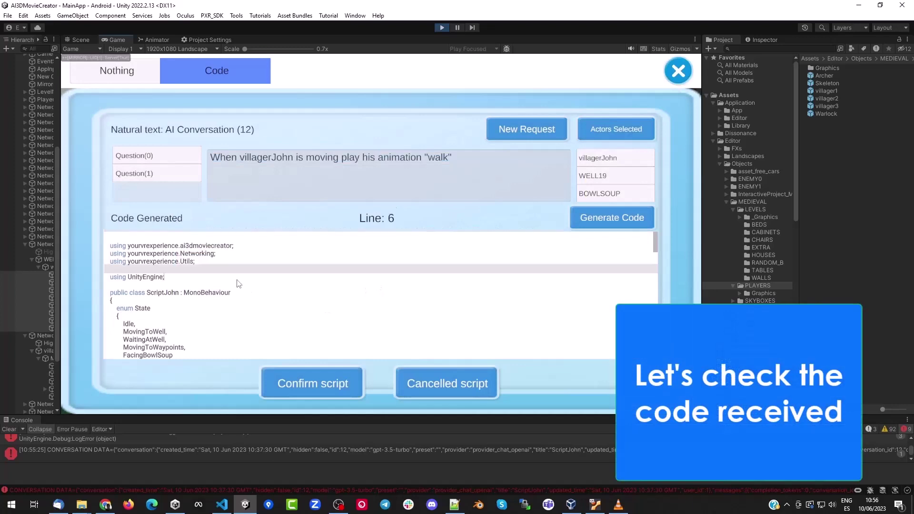
Step: Review the new MovingToWaypoints walk condition and confirm the regenerated script
scroll(238, 283, down, 3)
scroll(235, 288, down, 3)
scroll(233, 291, down, 3)
scroll(227, 299, down, 3)
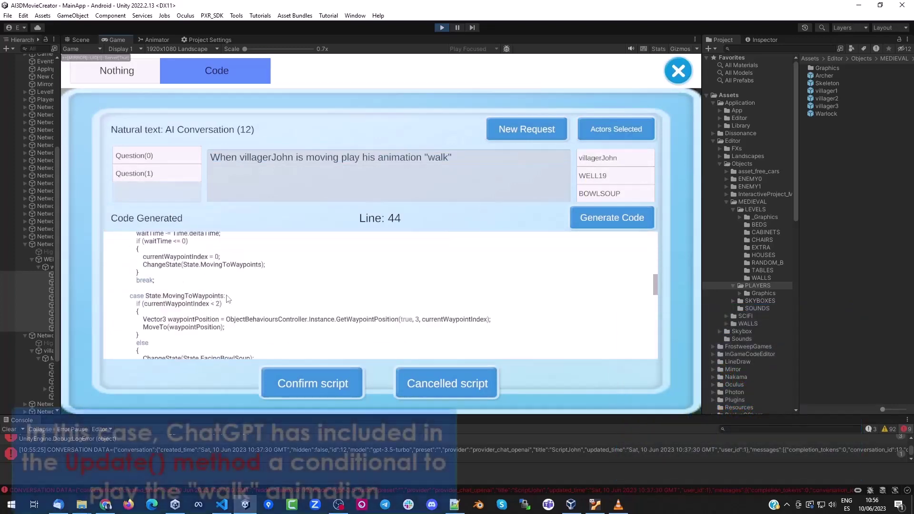
scroll(227, 299, down, 3)
scroll(229, 298, down, 3)
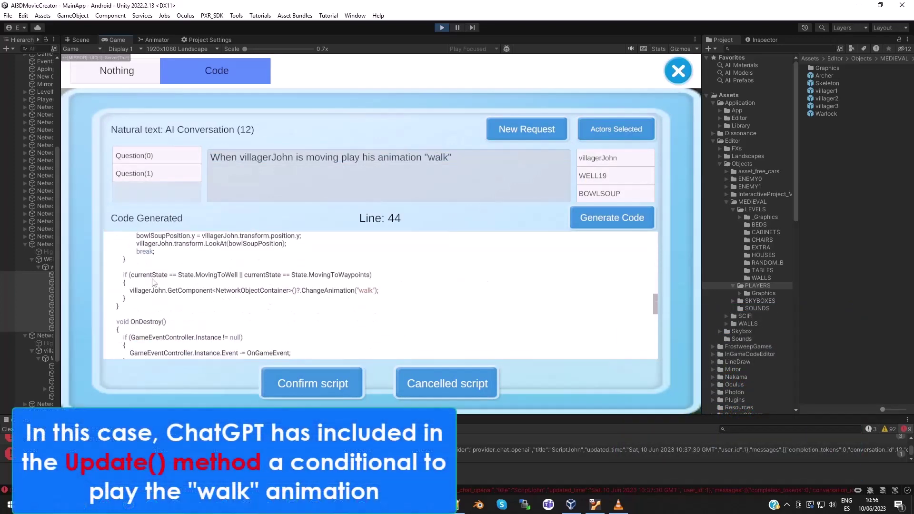
double_click(222, 276)
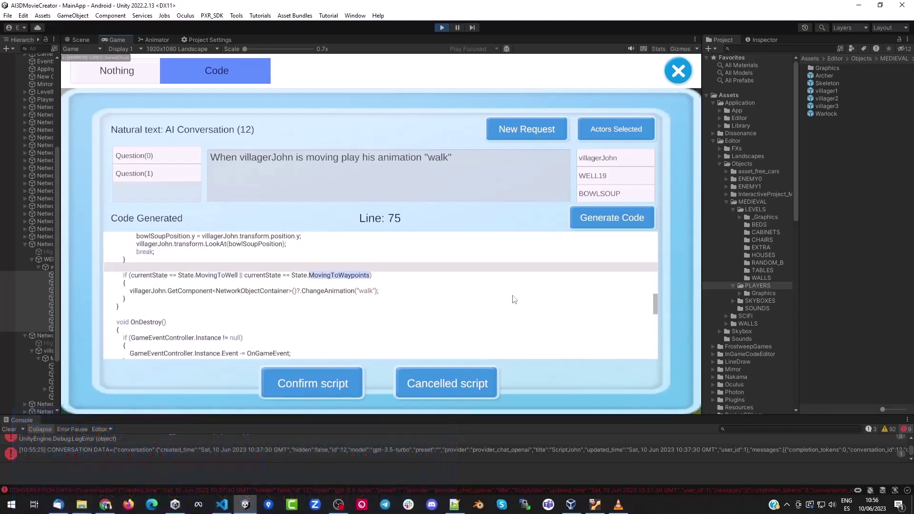
click(308, 384)
Step: Return to the scene, test-play villagerJohn's walk animation, stop, and reopen the AI menu
click(142, 368)
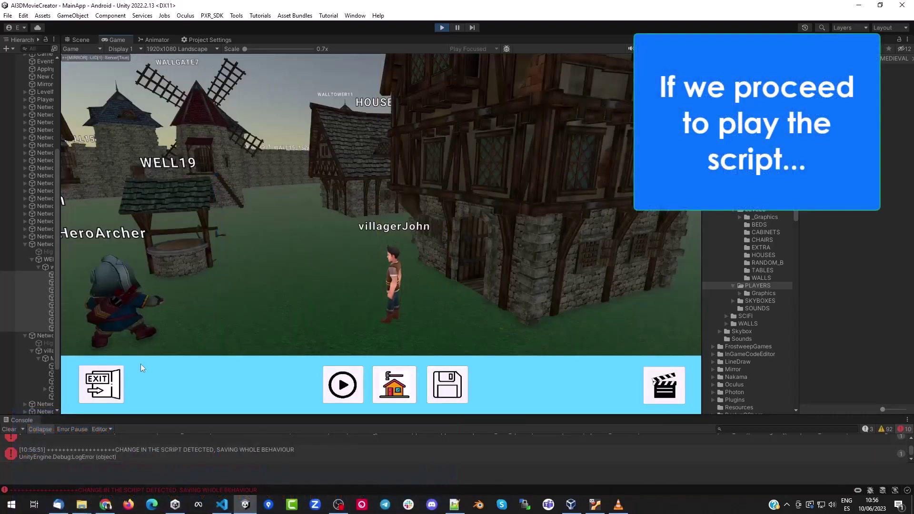
click(343, 385)
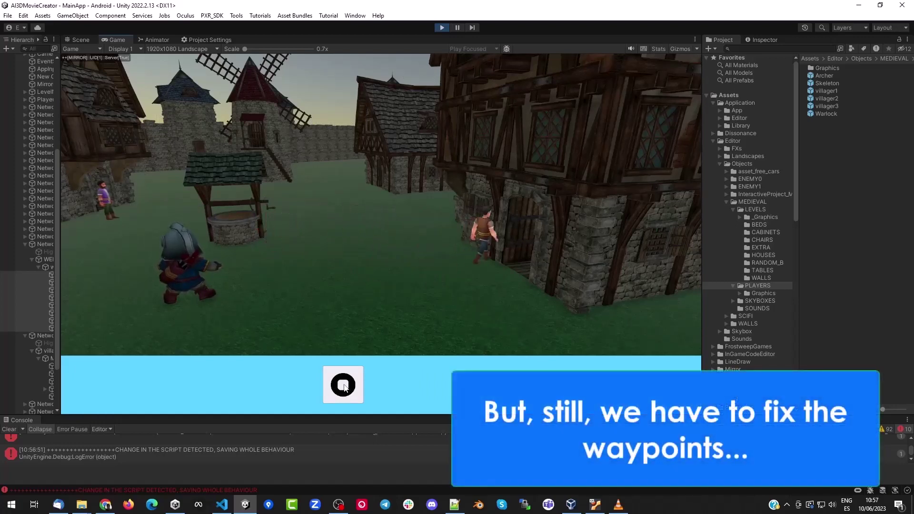
click(344, 386)
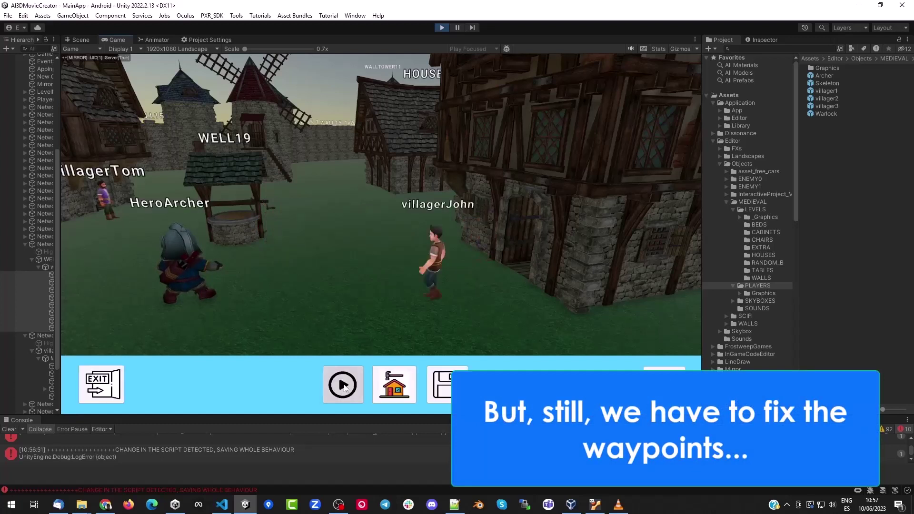
click(405, 388)
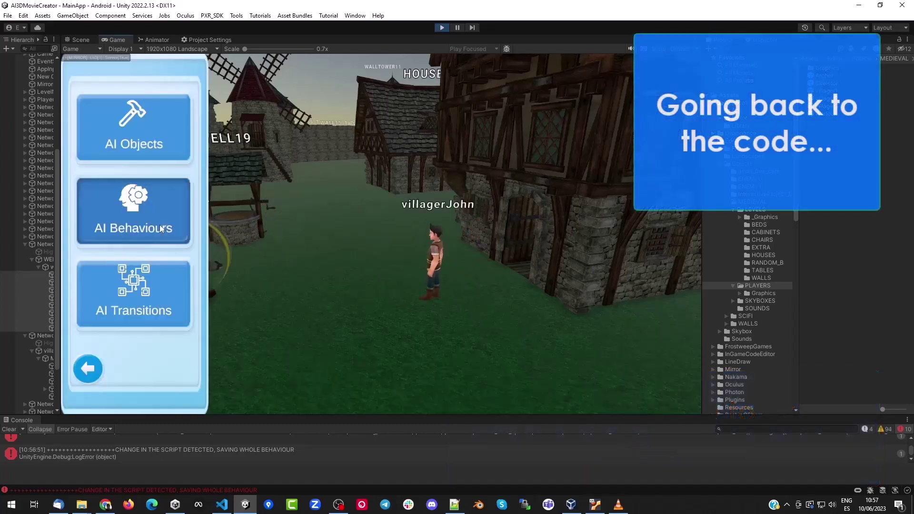
Step: Open ScriptJohn's code from BehaviourForJohn for editing
click(134, 211)
click(133, 107)
click(133, 107)
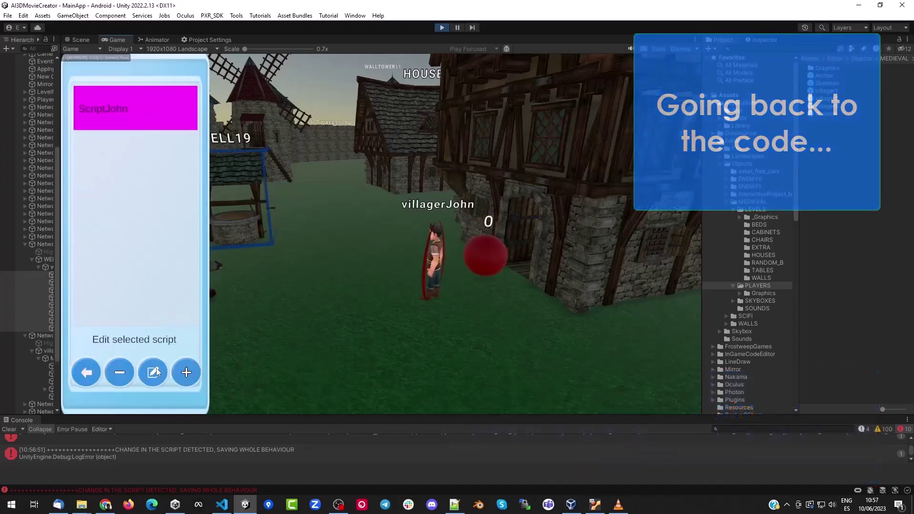
click(152, 372)
Step: Change the waypoint distance threshold from 0.2f to 0.5f and confirm the script
scroll(650, 250, down, 3)
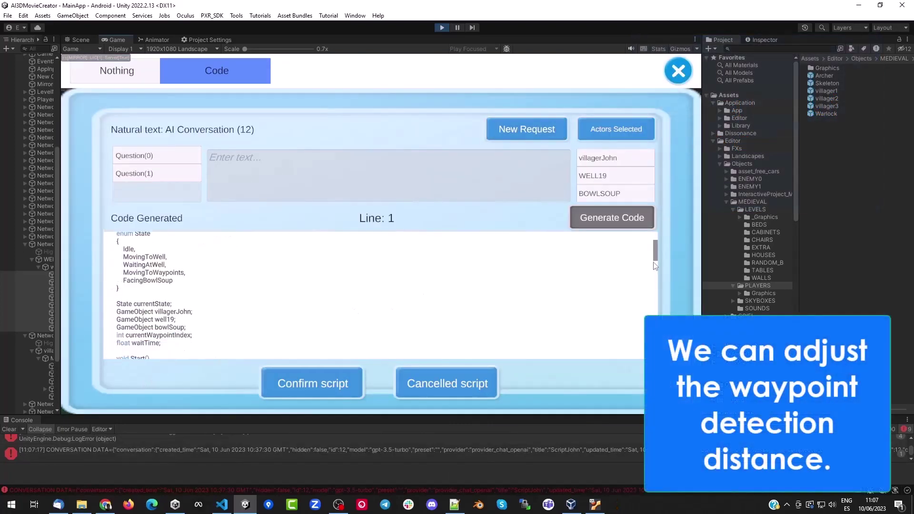
scroll(650, 251, down, 3)
scroll(650, 251, down, 3)
scroll(650, 251, down, 3)
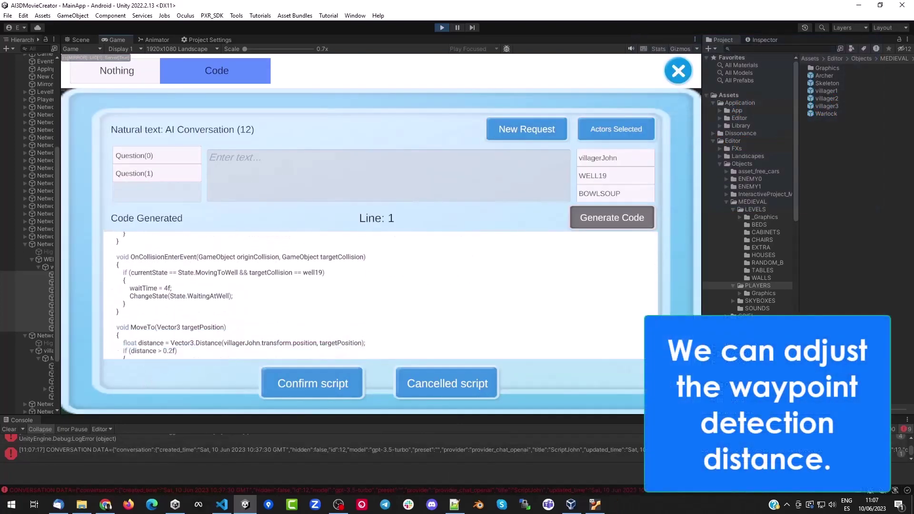
click(171, 352)
key(BackSpace)
text(5)
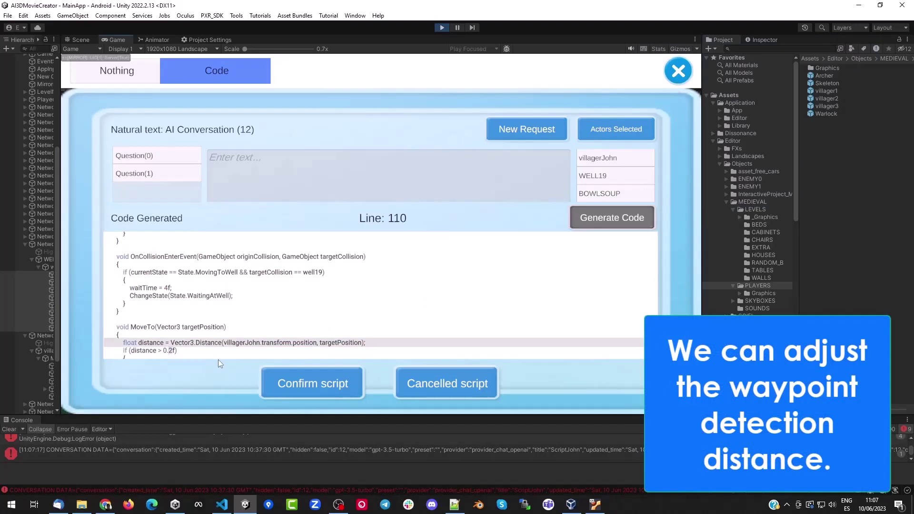
click(306, 382)
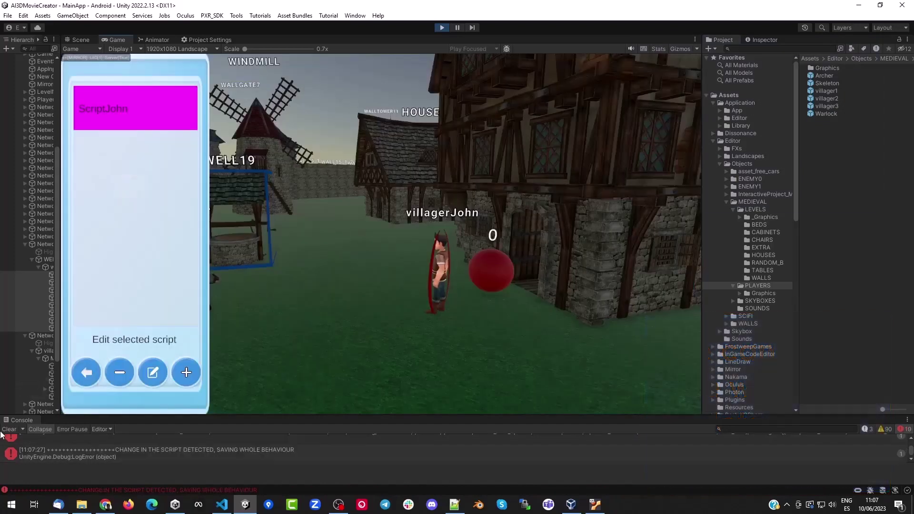
Step: Close behaviour editing, save the scene data, and run and stop a test play
click(87, 370)
click(87, 370)
click(88, 370)
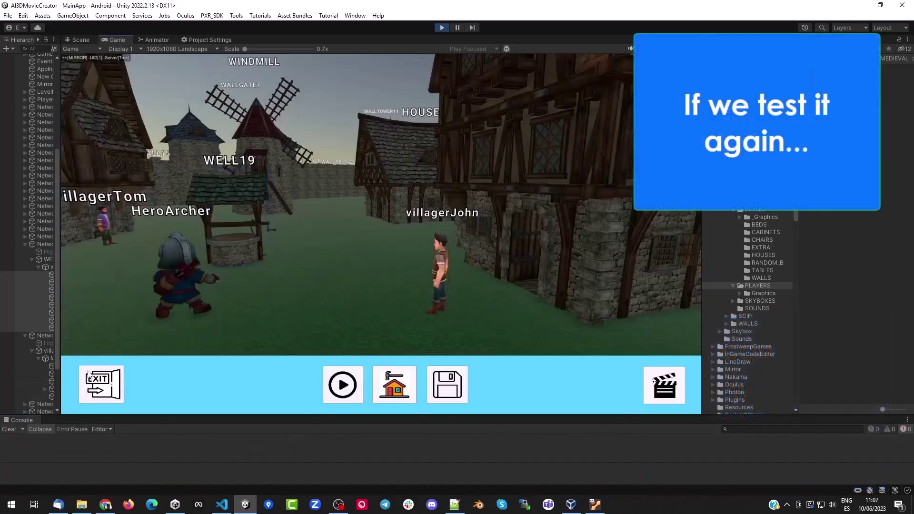
click(444, 388)
click(376, 291)
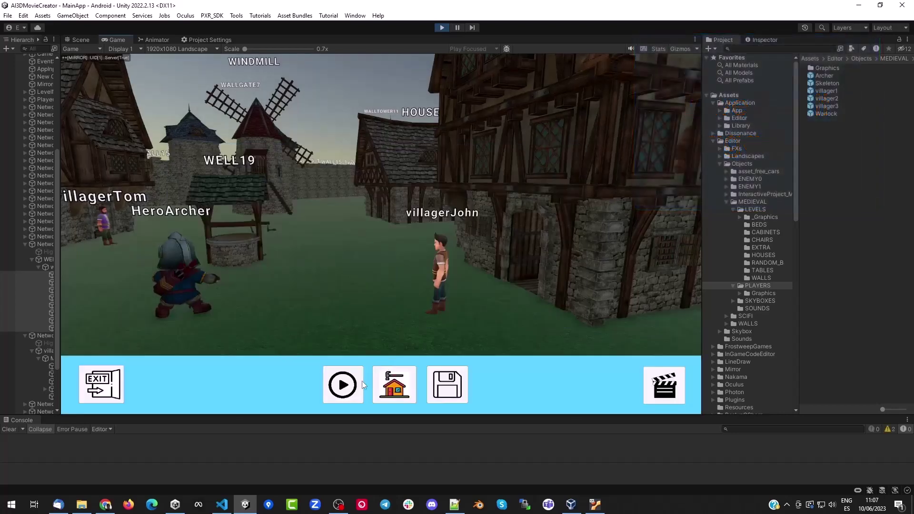
click(350, 391)
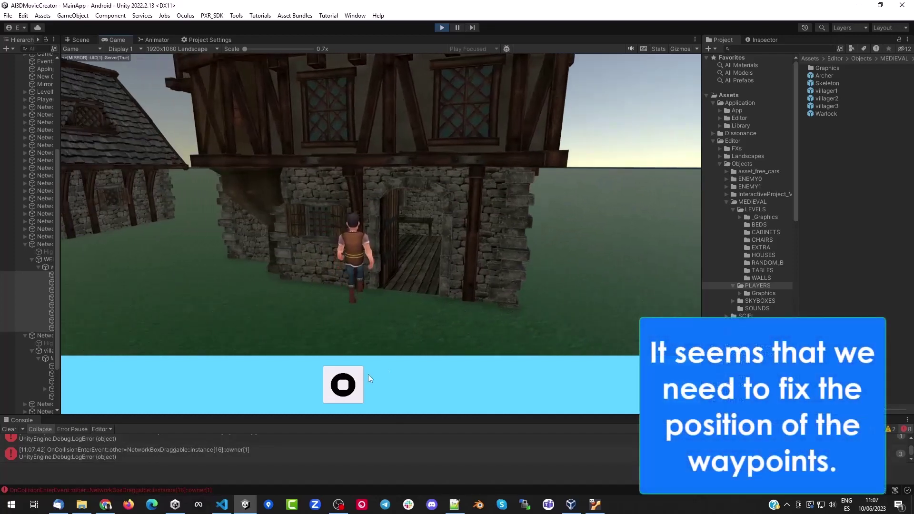
click(338, 384)
Step: Open the waypoint list of villagerJohn's BehaviourForJohn
click(398, 388)
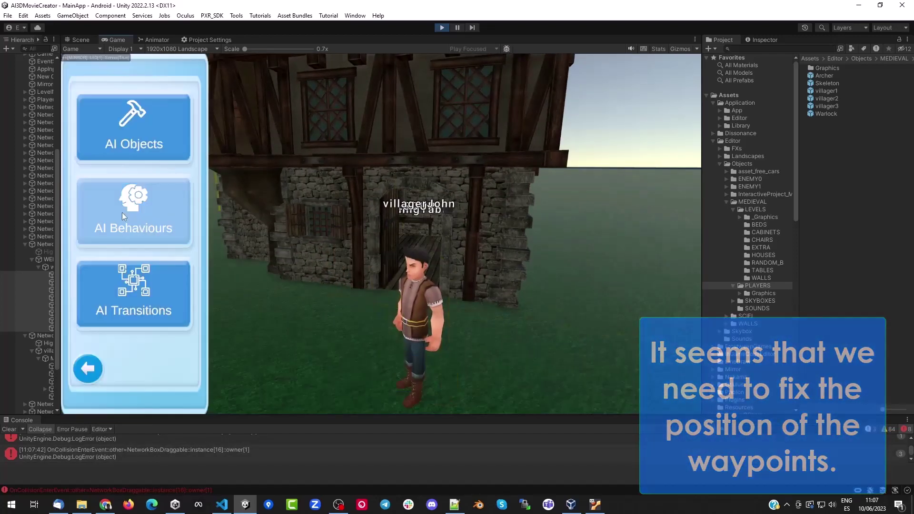
click(122, 212)
click(122, 110)
click(150, 372)
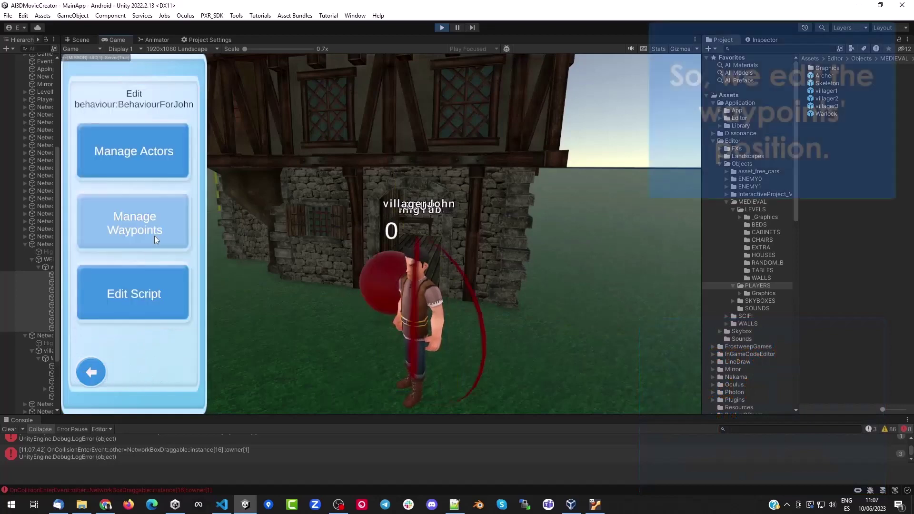
click(162, 225)
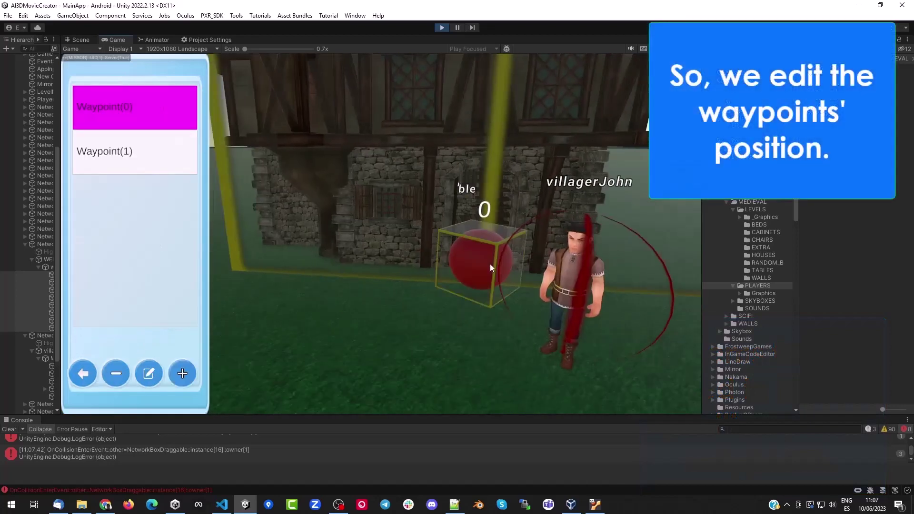
Step: Move Waypoint(0) and Waypoint(1) to new positions and close behaviour editing
click(149, 373)
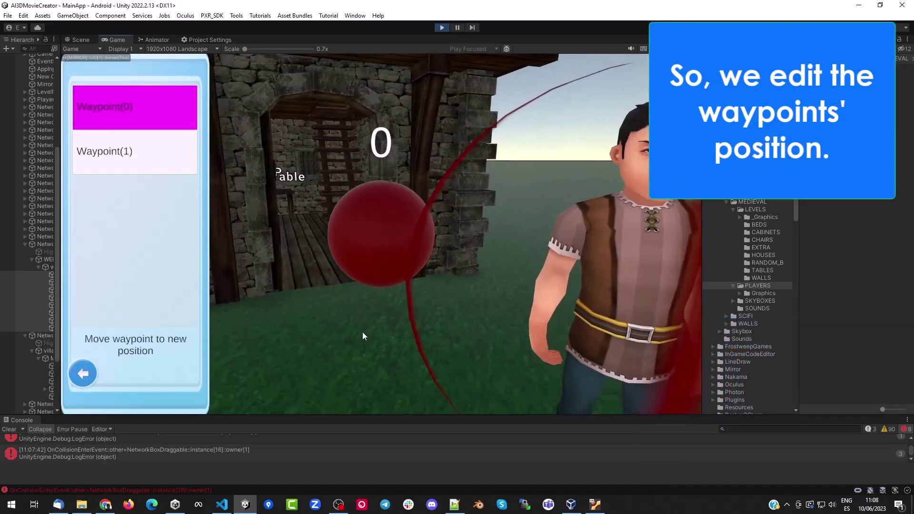
click(375, 327)
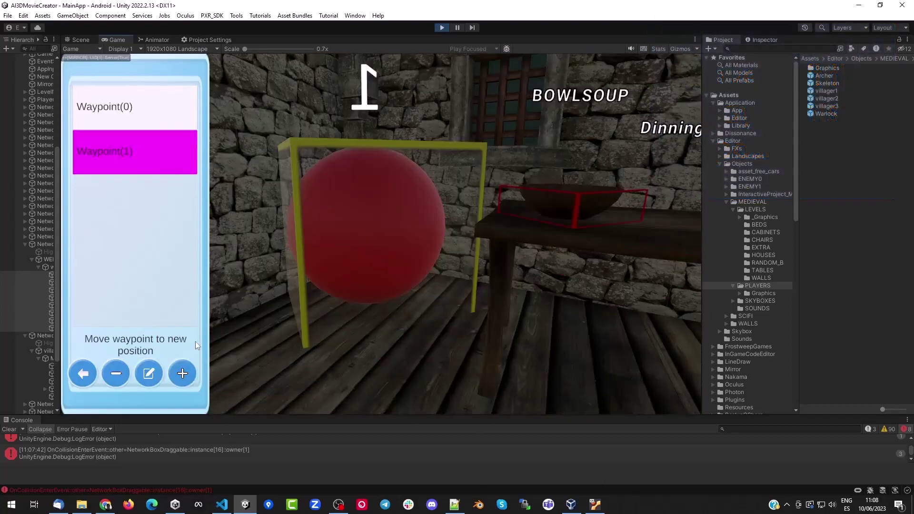
click(148, 373)
click(82, 373)
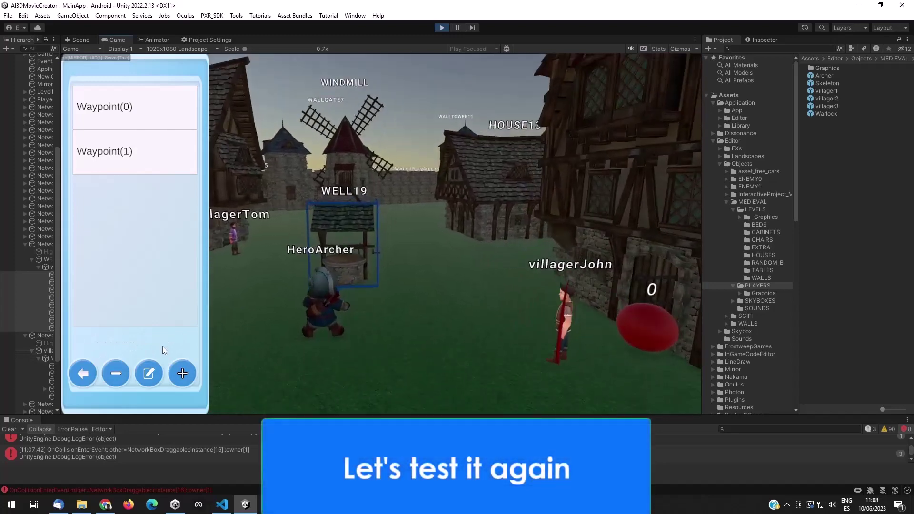
click(84, 376)
click(83, 375)
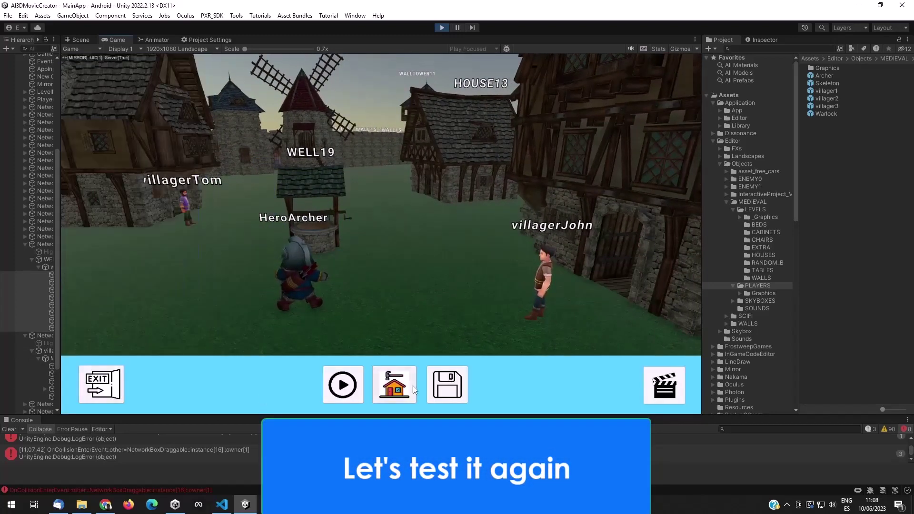
Step: Save the waypoint changes and start a fresh test run of the village scene
click(444, 388)
click(399, 306)
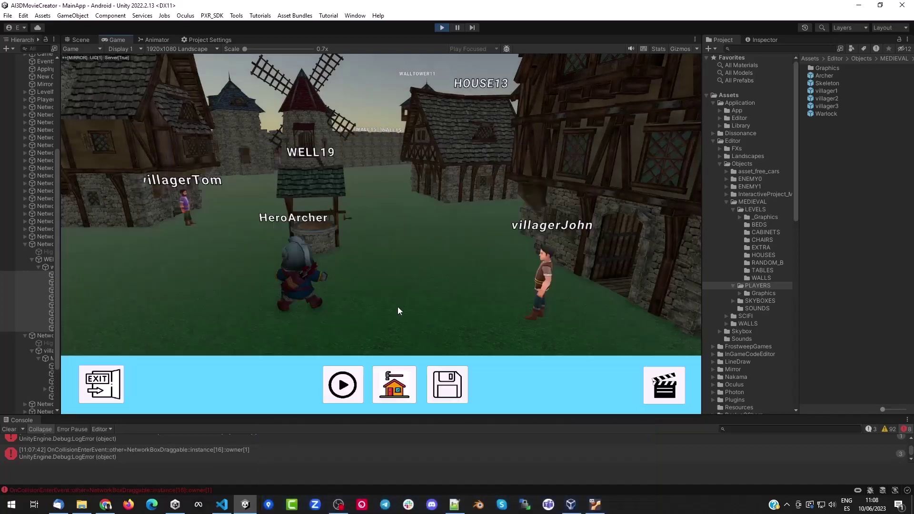
click(347, 384)
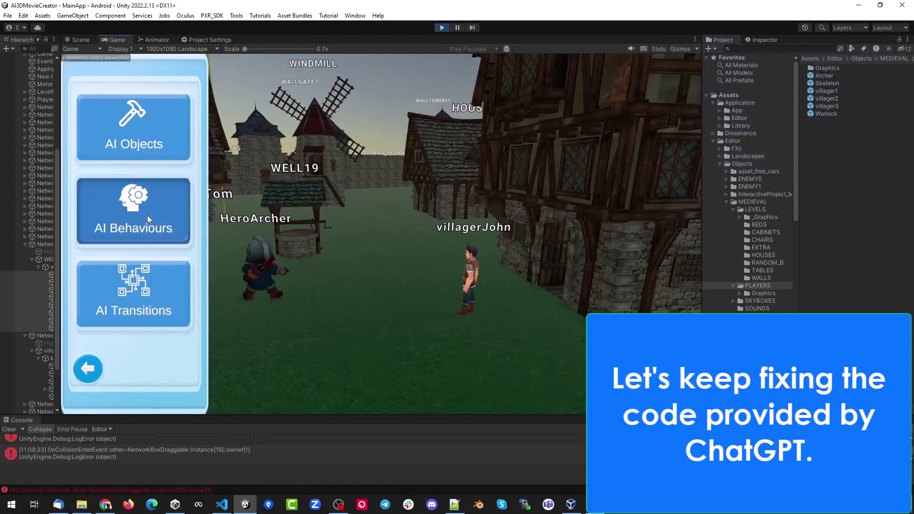
Step: Open villagerJohn's script and copy the ChangeAnimation("idle") line
click(147, 215)
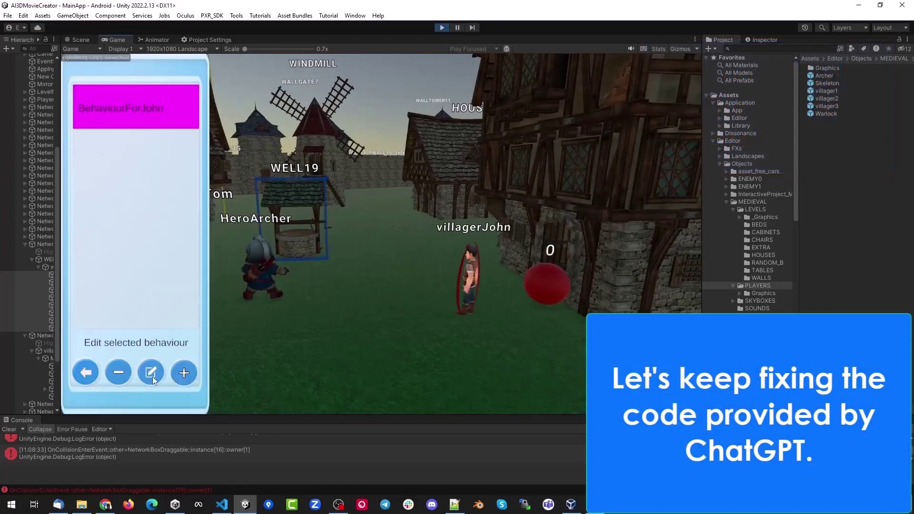
scroll(399, 339, down, 3)
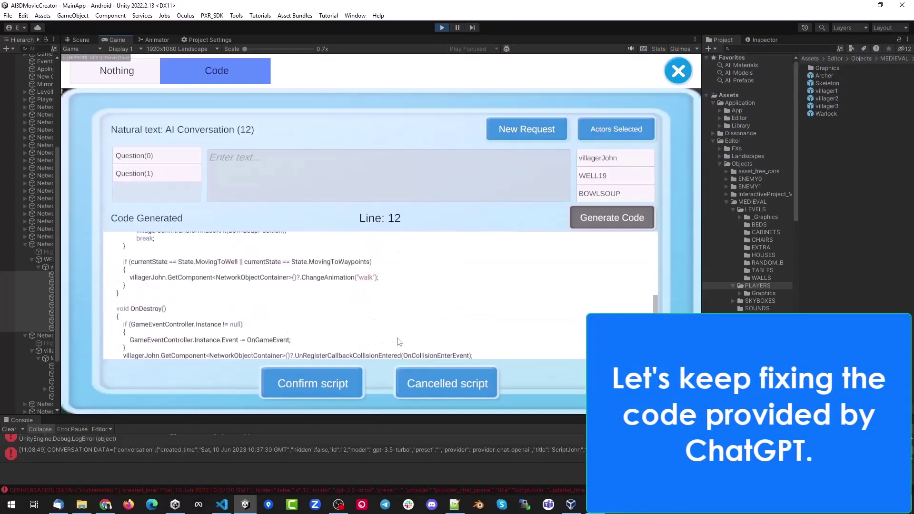
scroll(402, 333, down, 3)
scroll(407, 328, down, 3)
click(412, 324)
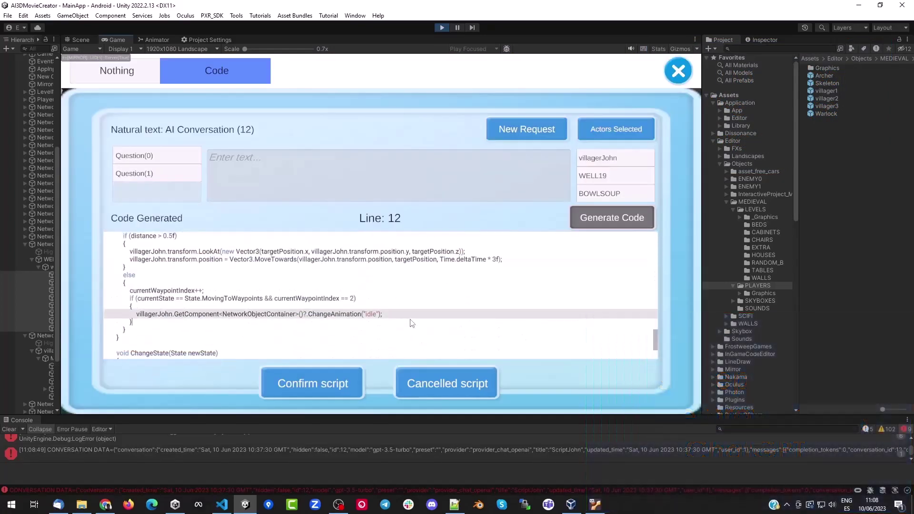
key(Up)
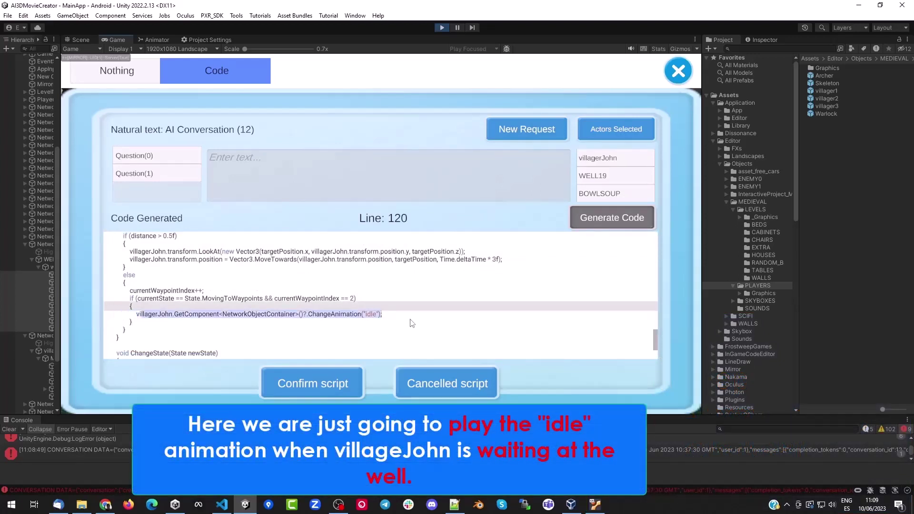
Step: Paste the idle animation call under case State.WaitingAtWell and confirm the script
scroll(404, 327, up, 2)
scroll(395, 332, up, 2)
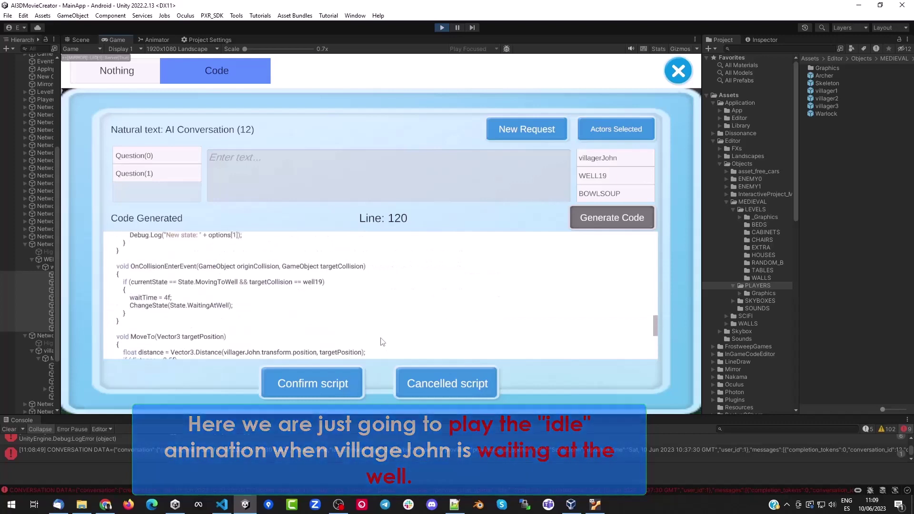
scroll(386, 336, up, 2)
scroll(376, 341, up, 2)
scroll(373, 342, up, 5)
scroll(374, 342, up, 5)
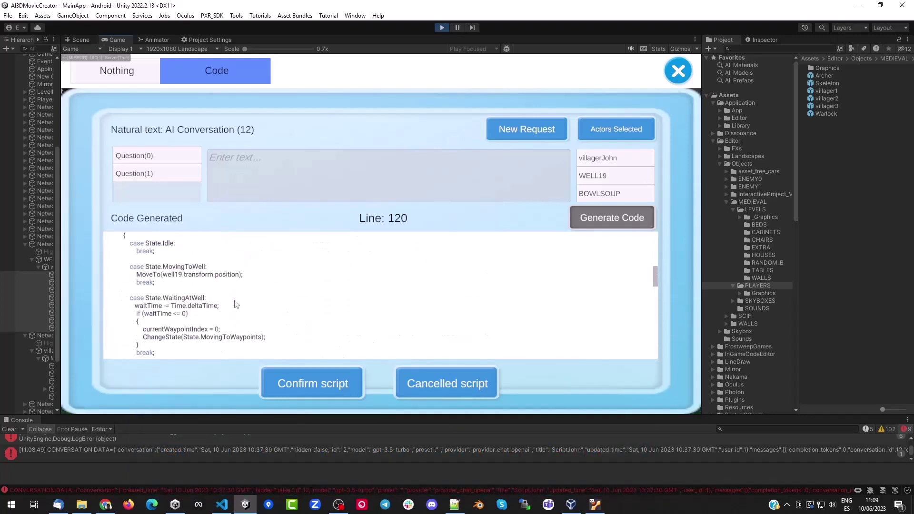
click(237, 304)
key(Return)
key(Return)
text(villagerJohn.GetComponent<NetworkObjectContainer>()?.ChangeAnimation("idle");)
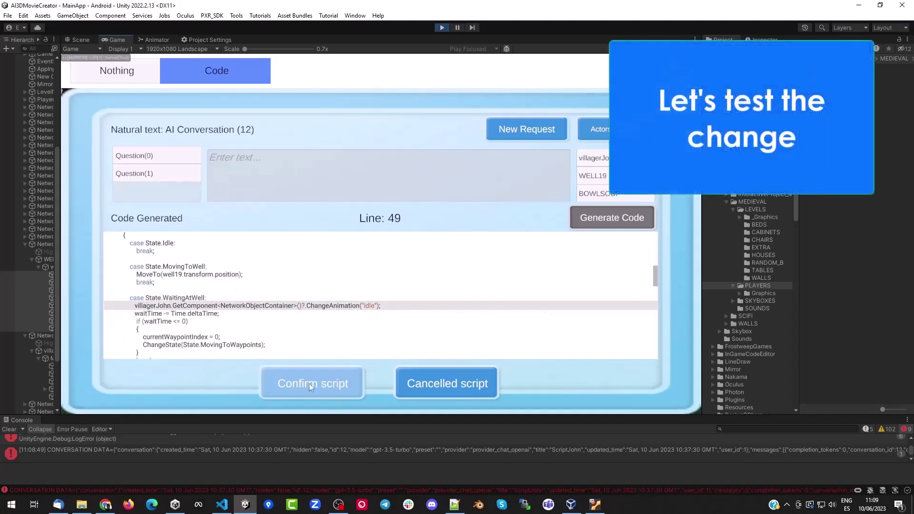
click(310, 385)
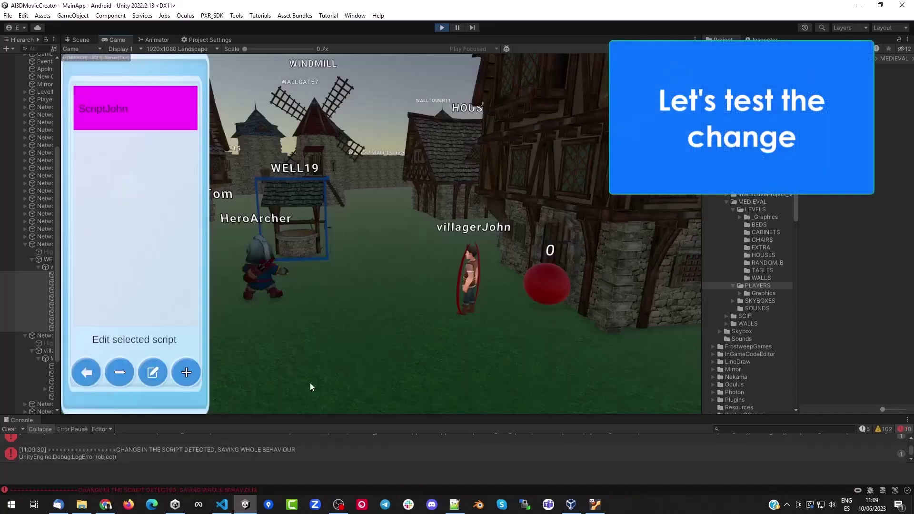
Step: Save the idle-animation fix, then test-play and stop the village scene
click(86, 371)
click(405, 303)
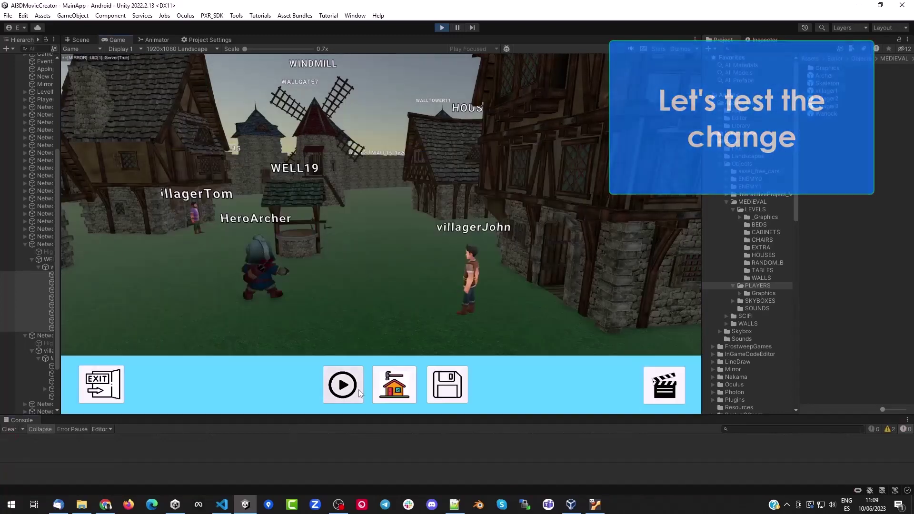
click(358, 389)
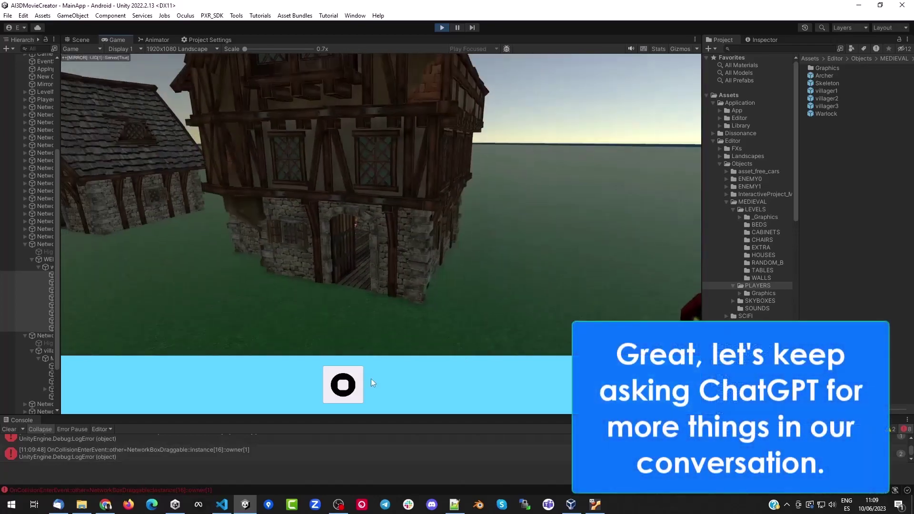
click(358, 382)
Step: Open ScriptJohn's code editor and select villagerJohn's 'hi' animation
click(397, 402)
click(136, 204)
click(135, 122)
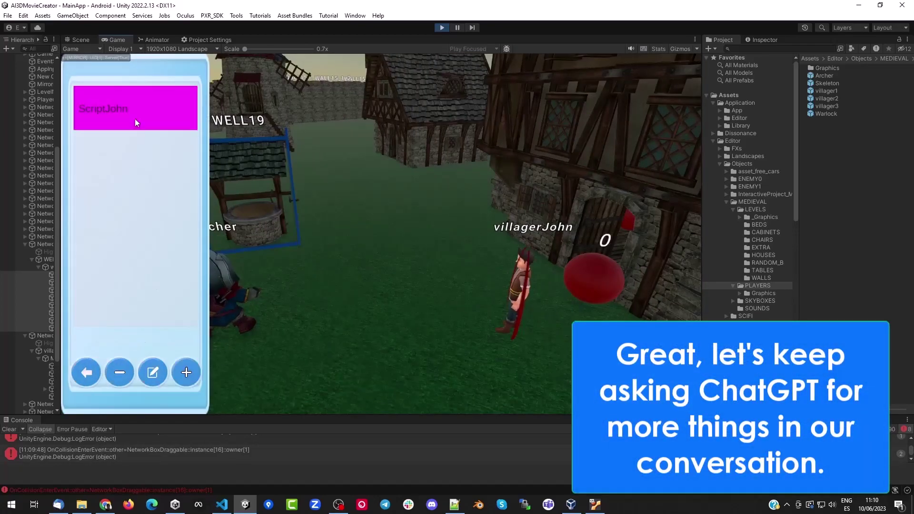
click(155, 378)
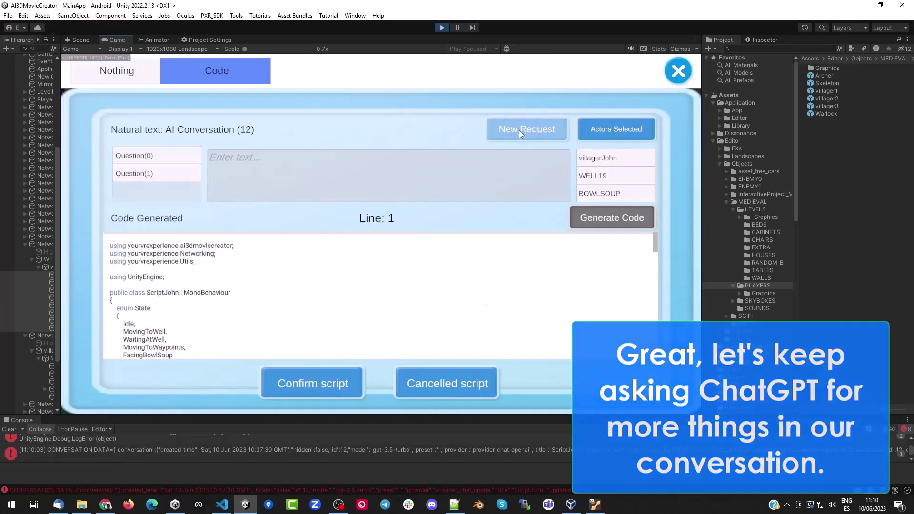
click(598, 162)
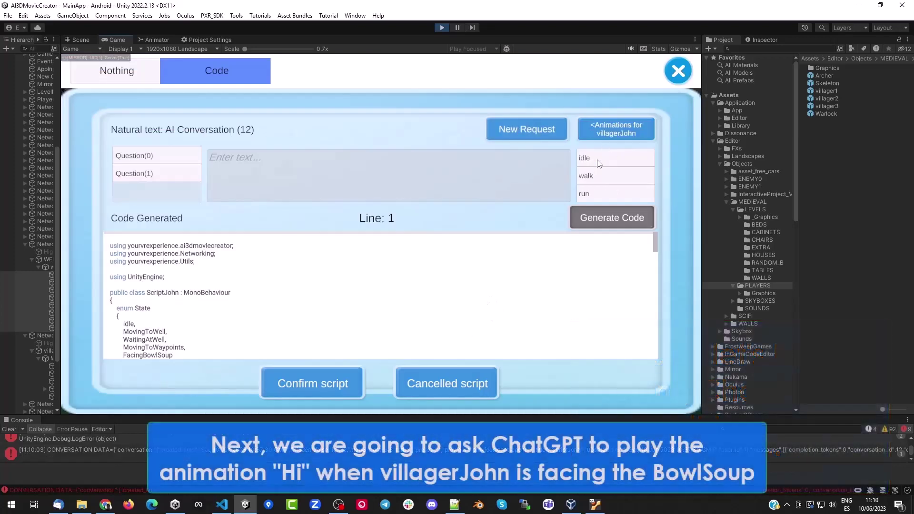
click(590, 192)
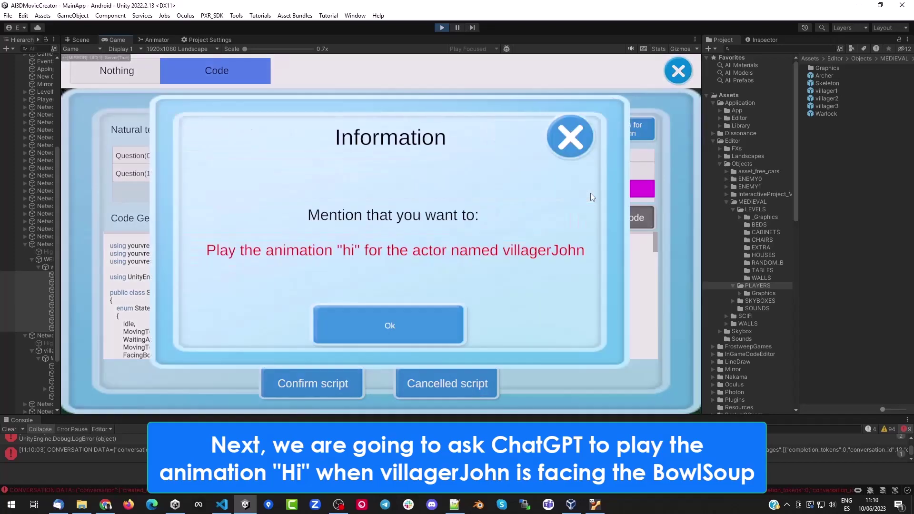
click(566, 149)
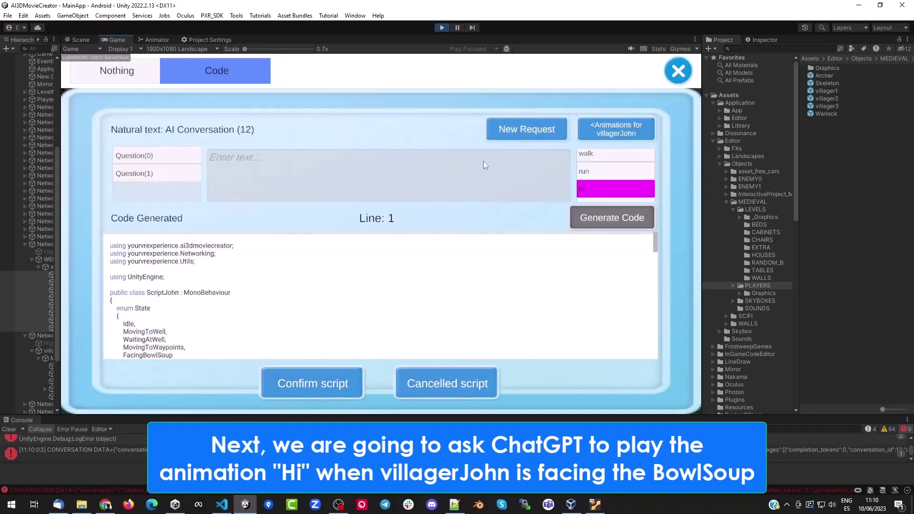
Step: Request code playing 'hi' in the FacingBowlSoup state, review it, and confirm
click(521, 134)
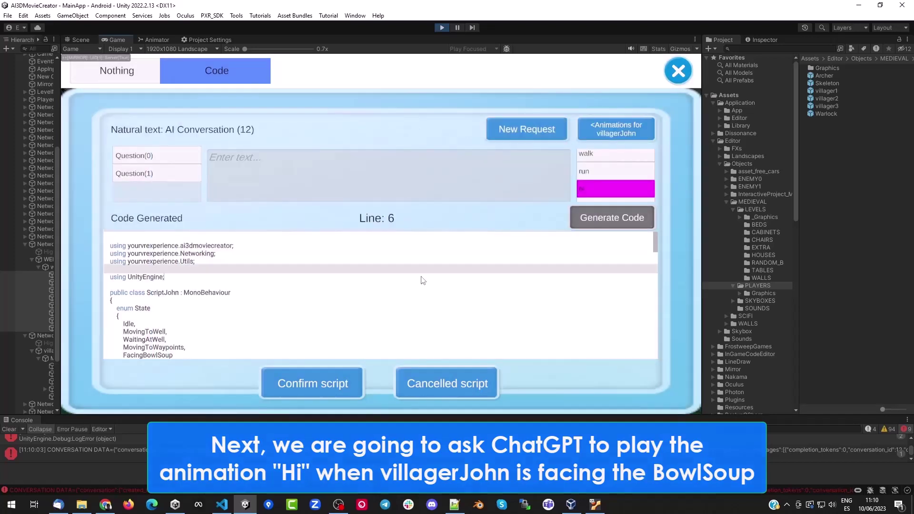
text(When the villagerJohn is facing BowlSoup he should play the animation "hi)
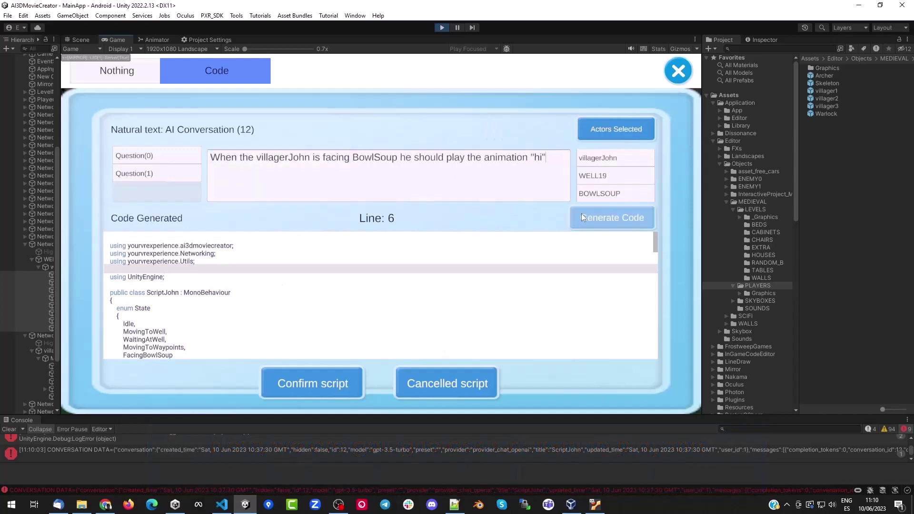
click(582, 215)
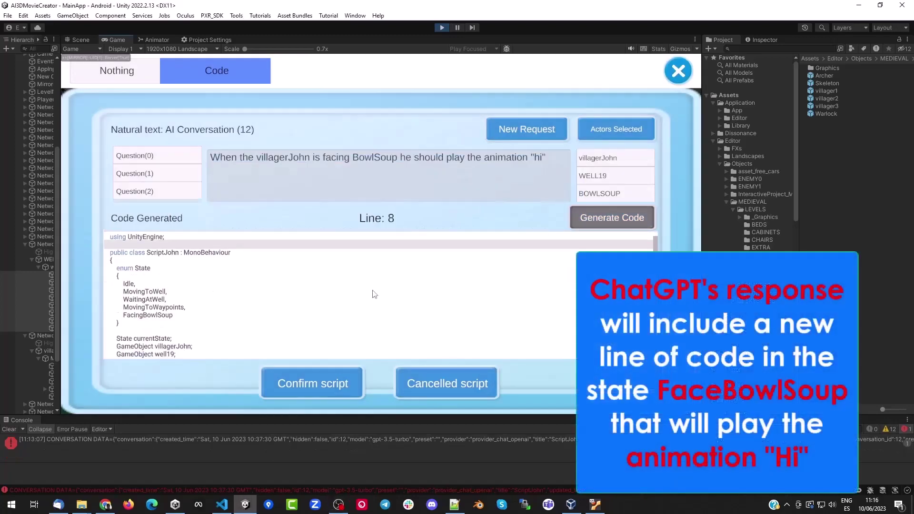
drag(657, 243, 656, 314)
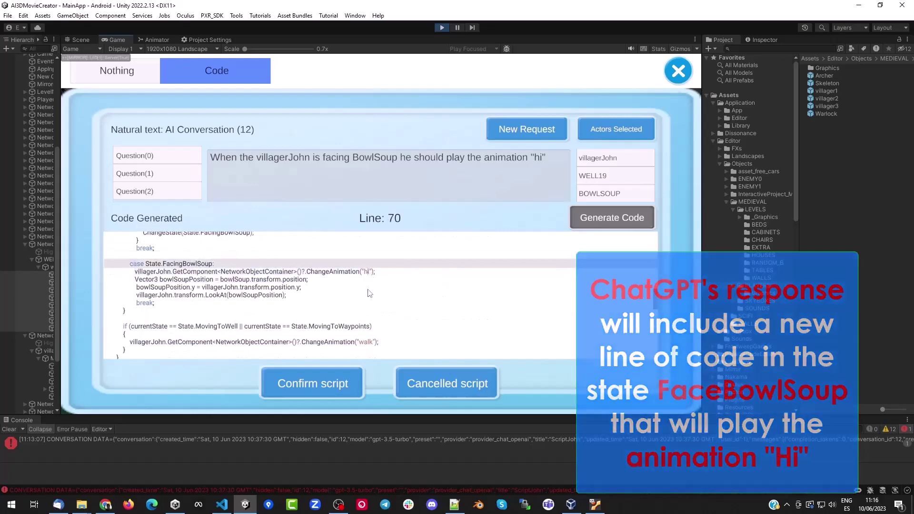
click(338, 383)
Step: Close the behaviour panel and start a test play of villagerJohn's village scene
click(89, 375)
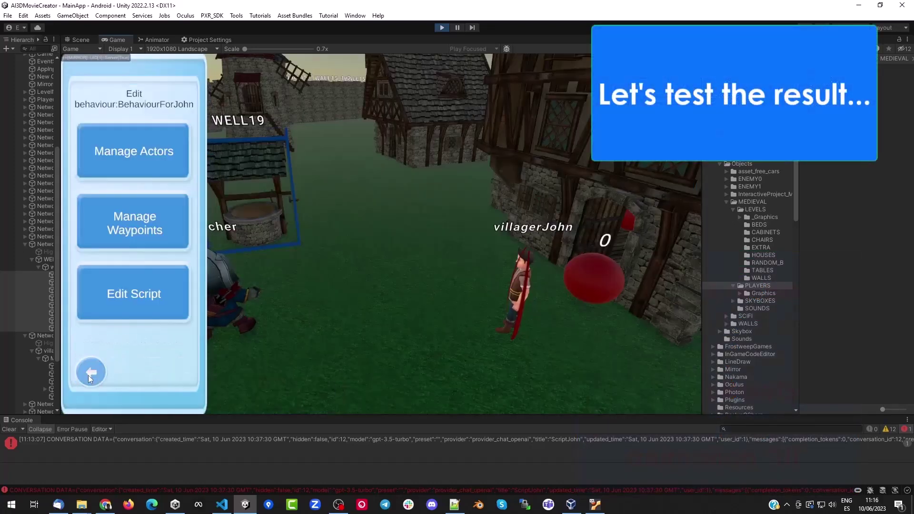
click(88, 375)
click(88, 376)
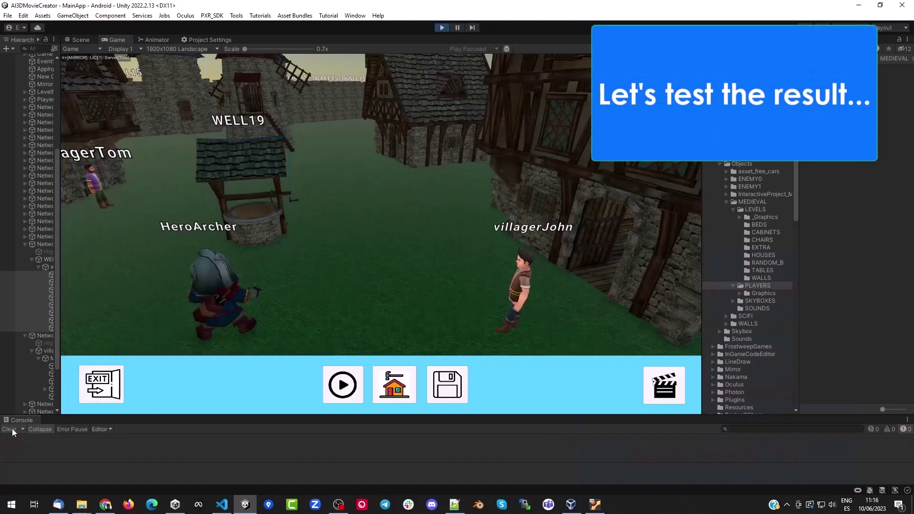
click(343, 384)
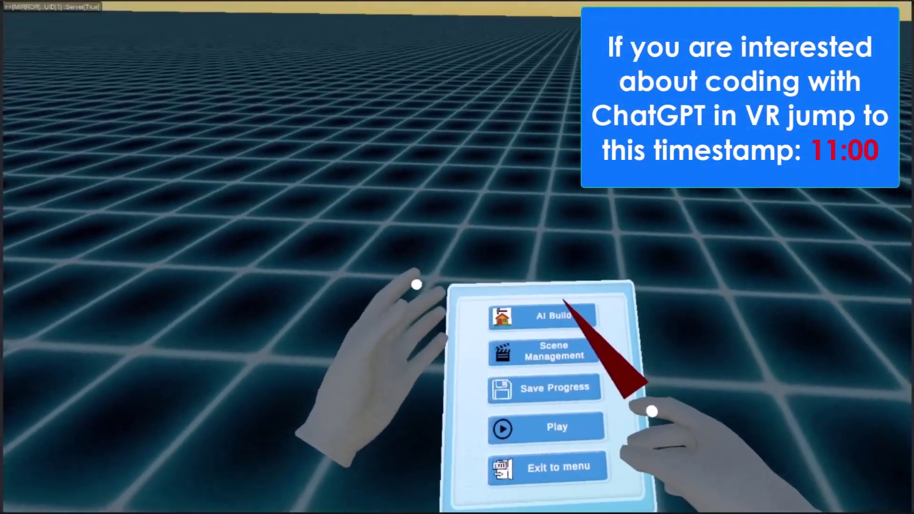
Step: Load the saved SpaceMoon skybox as the scene's starry night sky
click(566, 304)
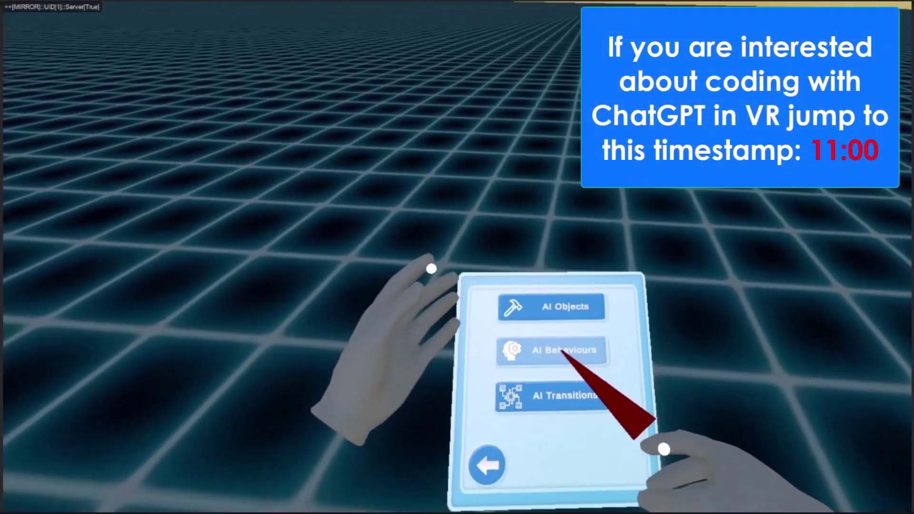
click(557, 350)
click(578, 364)
click(531, 348)
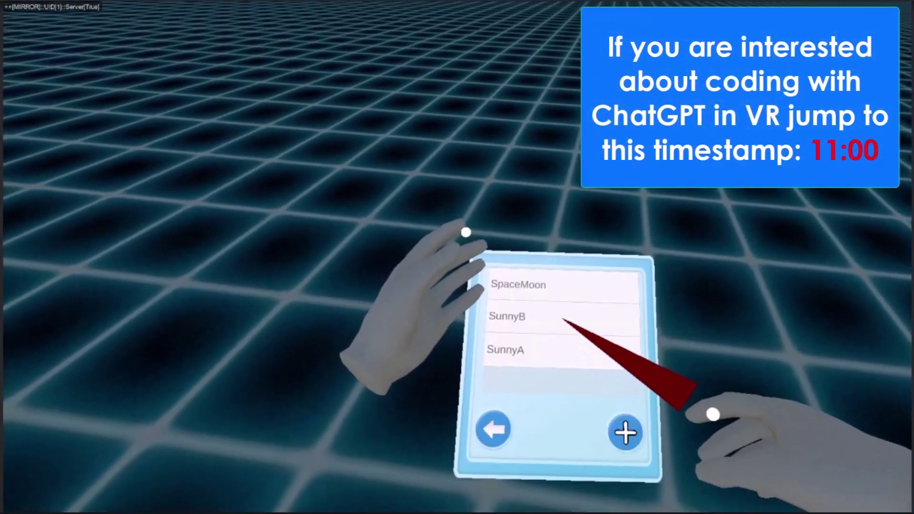
click(552, 285)
click(464, 435)
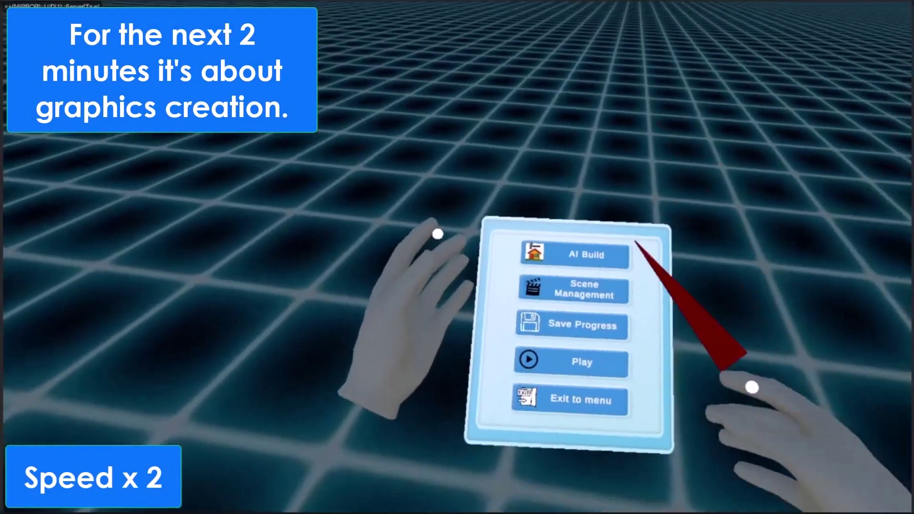
Step: Add the saved LevelSciFi asset to the scene as LevelSciFi2
click(628, 247)
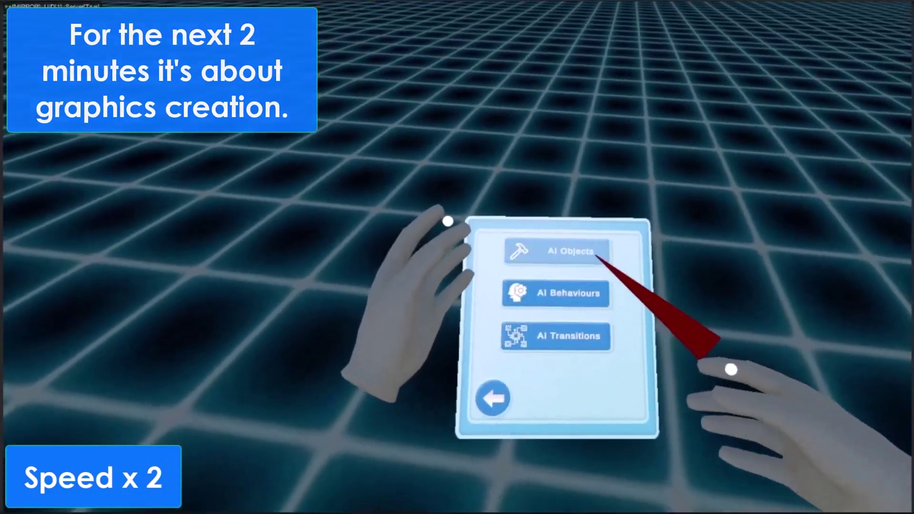
click(593, 254)
click(595, 269)
click(592, 269)
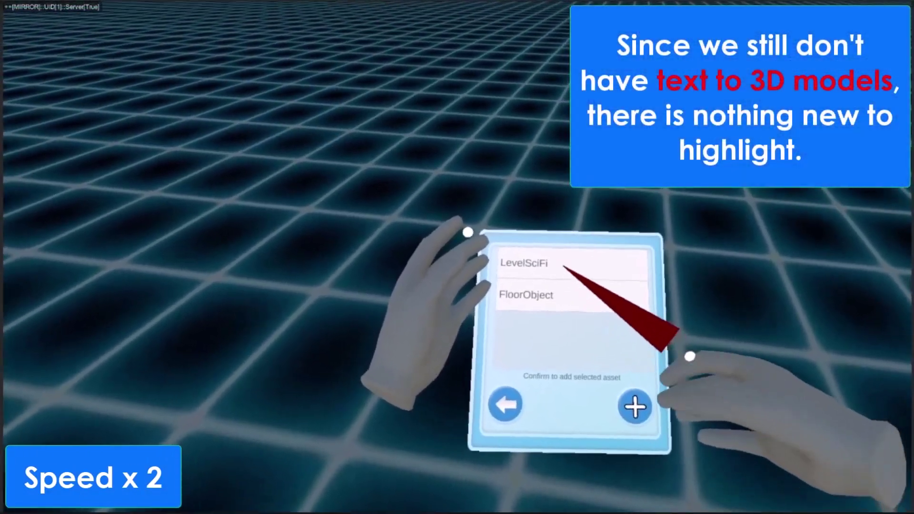
click(561, 262)
click(607, 399)
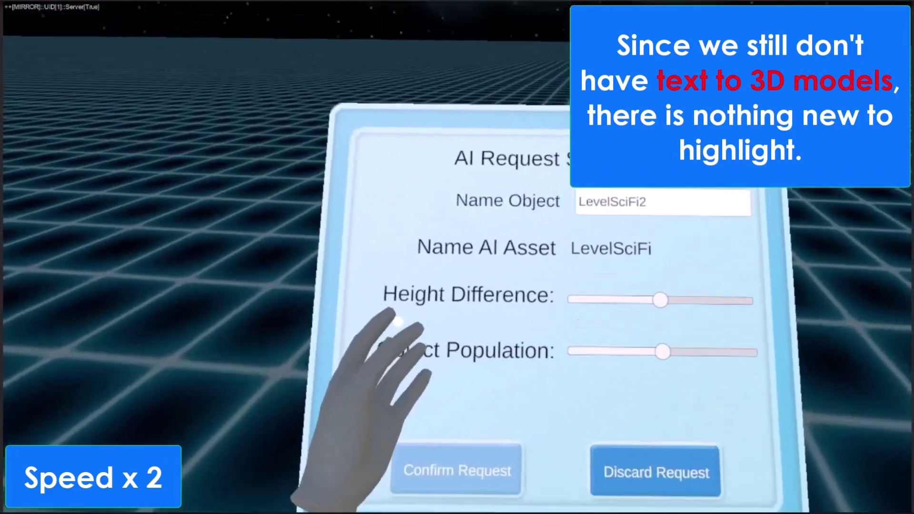
click(453, 469)
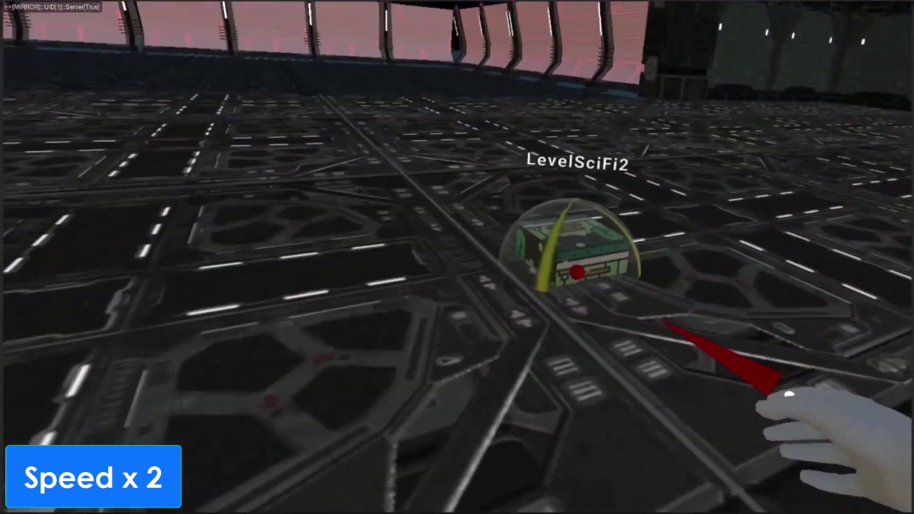
click(556, 243)
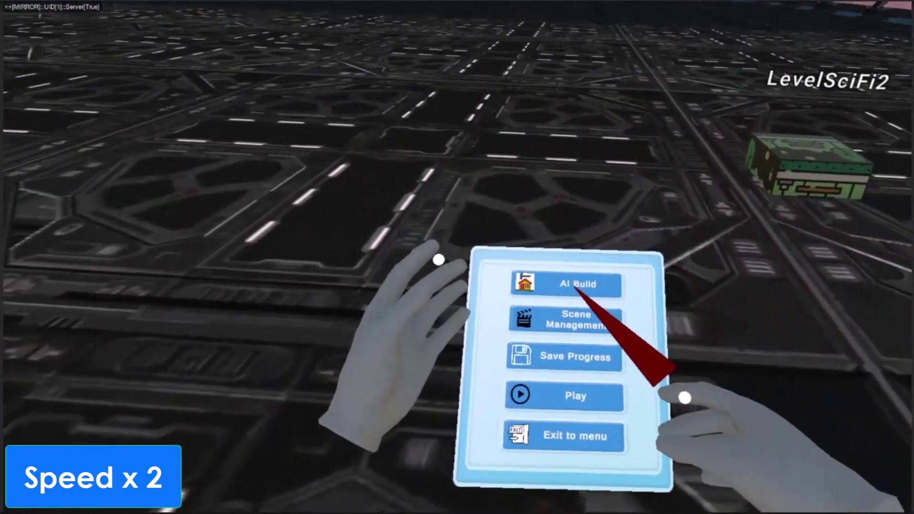
Step: Add a WallSimple3 wall piece from the asset catalogue
click(577, 285)
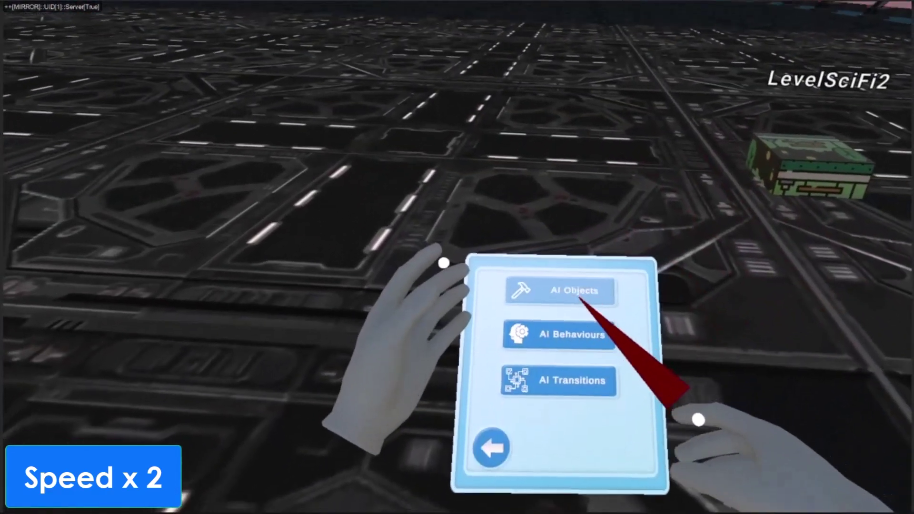
click(575, 288)
click(571, 266)
click(578, 351)
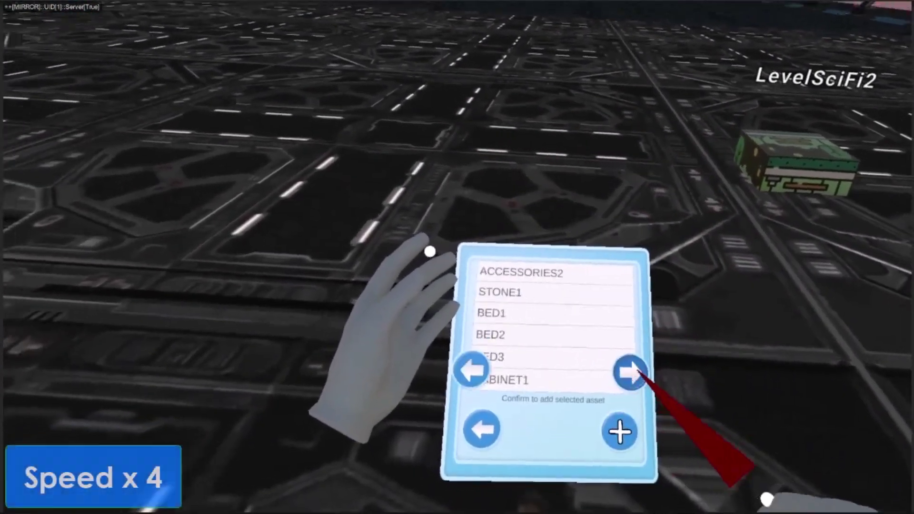
click(655, 370)
click(555, 308)
click(643, 428)
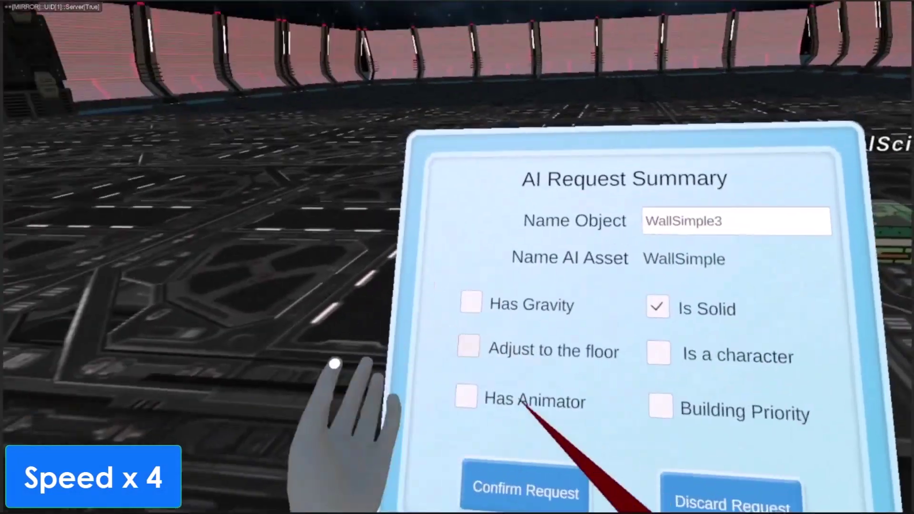
click(526, 448)
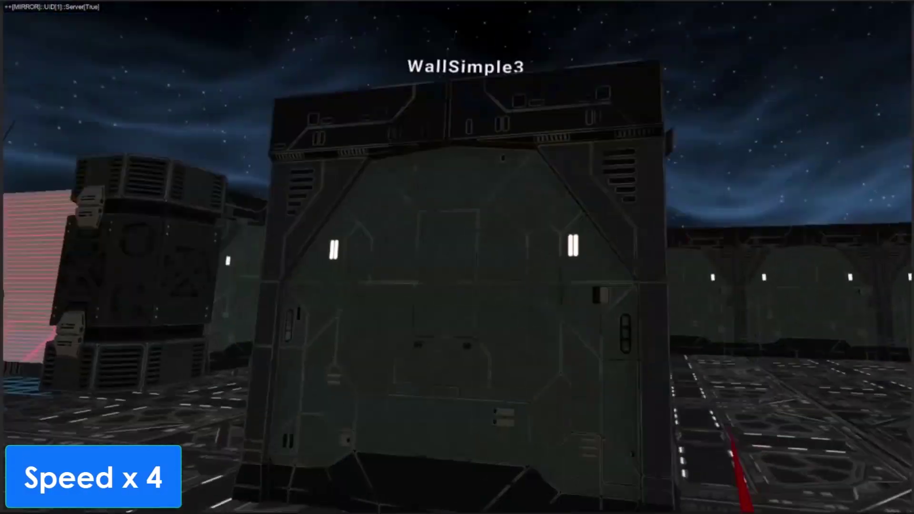
click(614, 438)
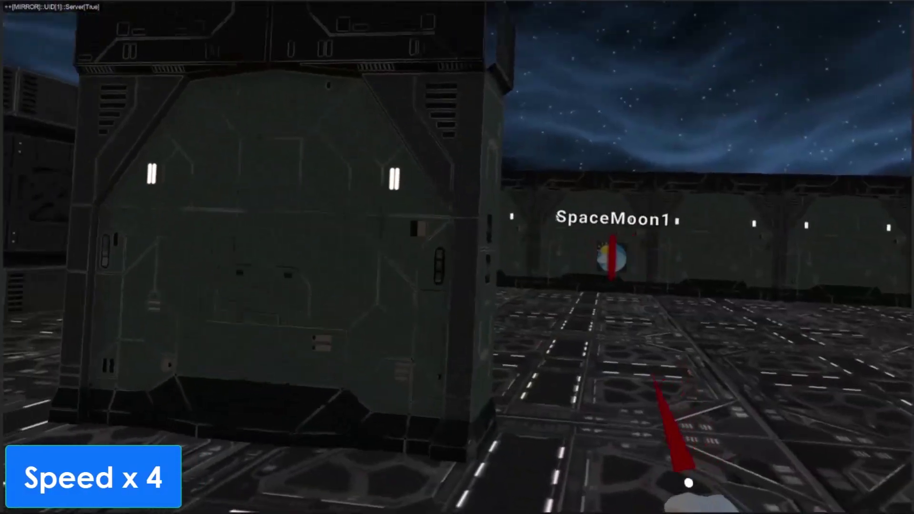
Step: Add a non-solid, floor-adjusted WallDoor piece renamed WallDoorA
click(688, 492)
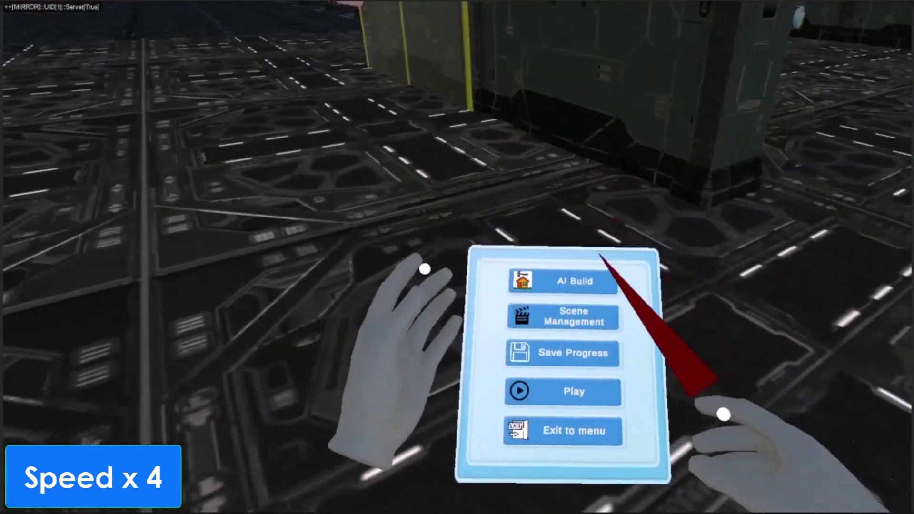
click(599, 281)
click(609, 309)
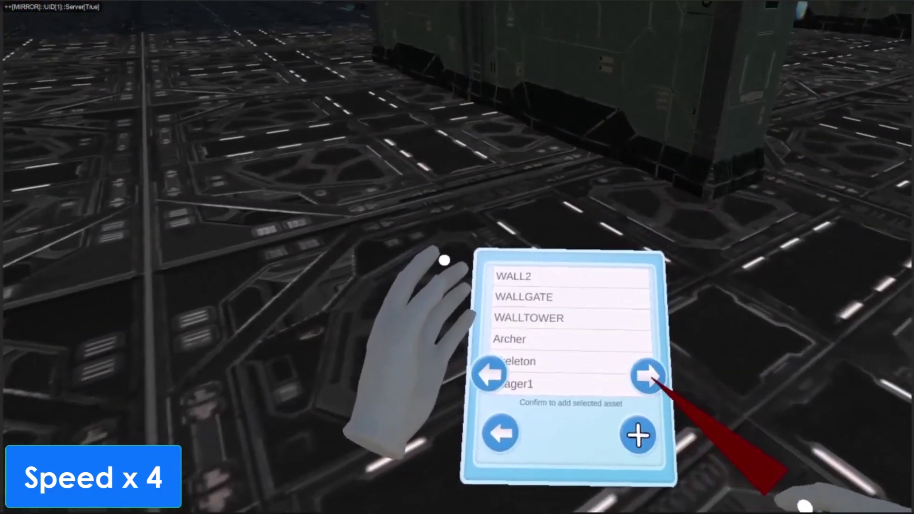
click(648, 376)
click(648, 376)
click(531, 354)
click(622, 438)
click(644, 278)
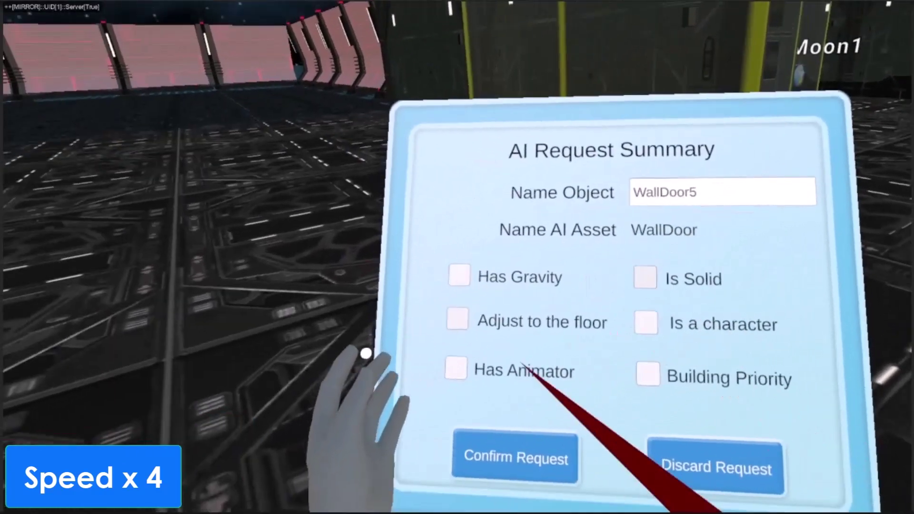
click(457, 319)
click(722, 191)
click(649, 203)
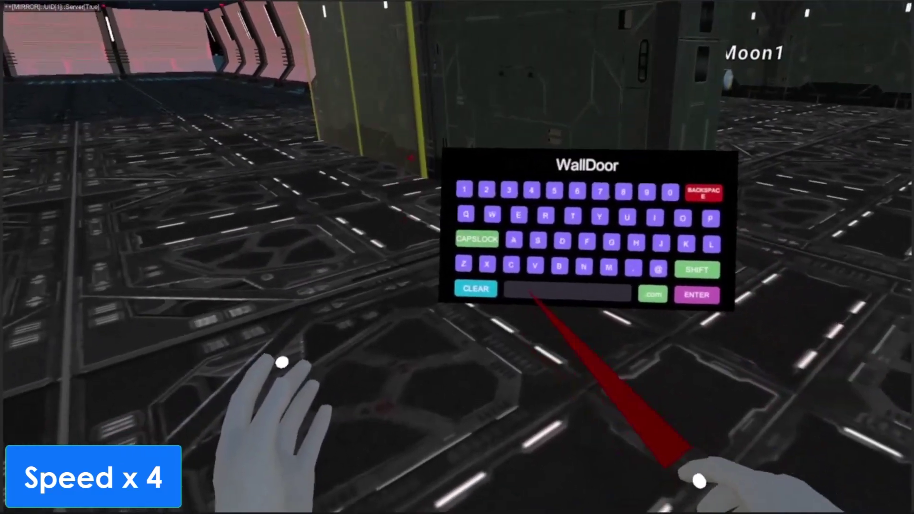
click(463, 256)
click(645, 304)
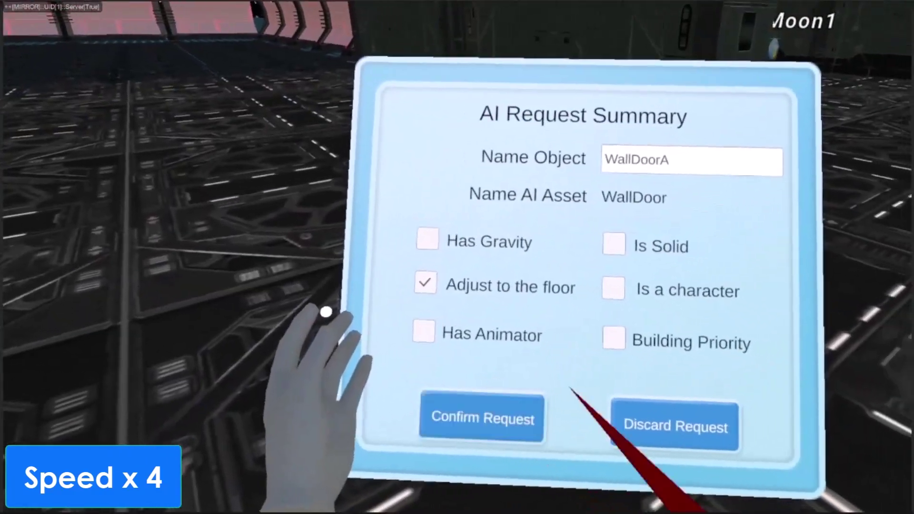
click(523, 415)
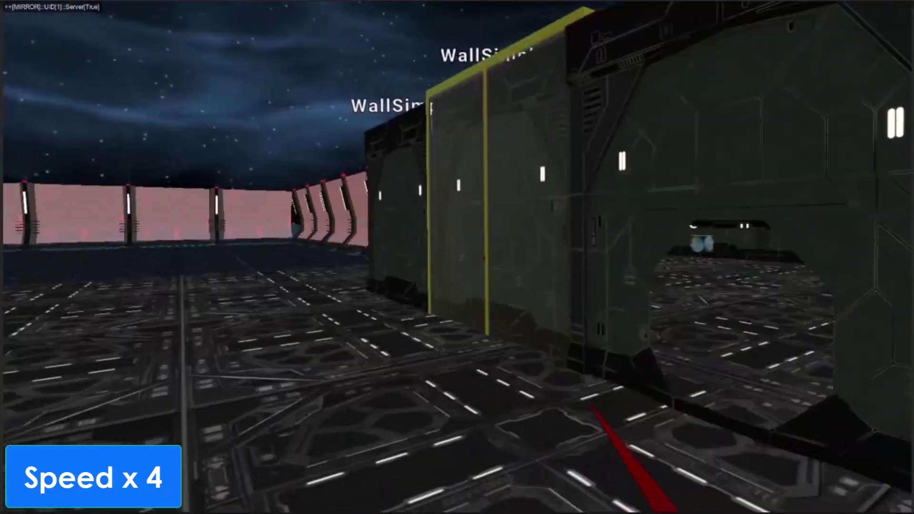
Step: Duplicate the wall piece and select each lab wall in turn to check it
click(478, 239)
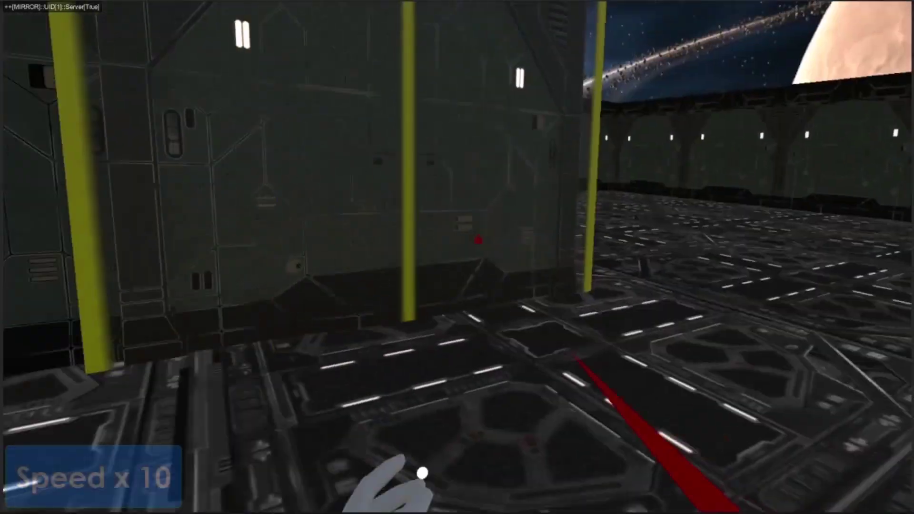
click(640, 358)
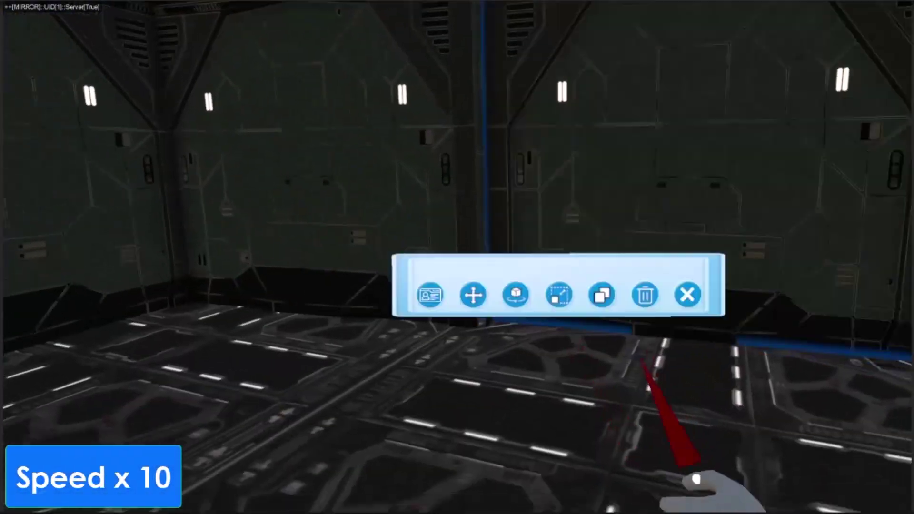
click(561, 326)
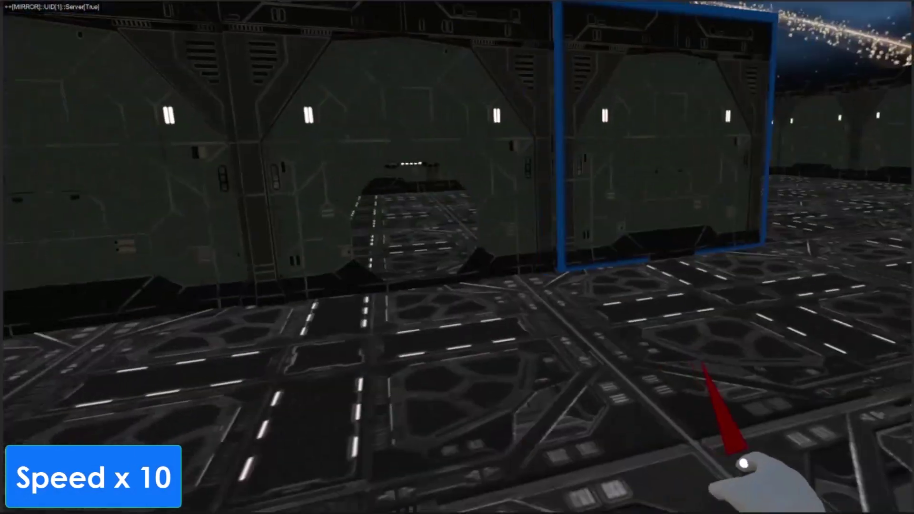
click(690, 360)
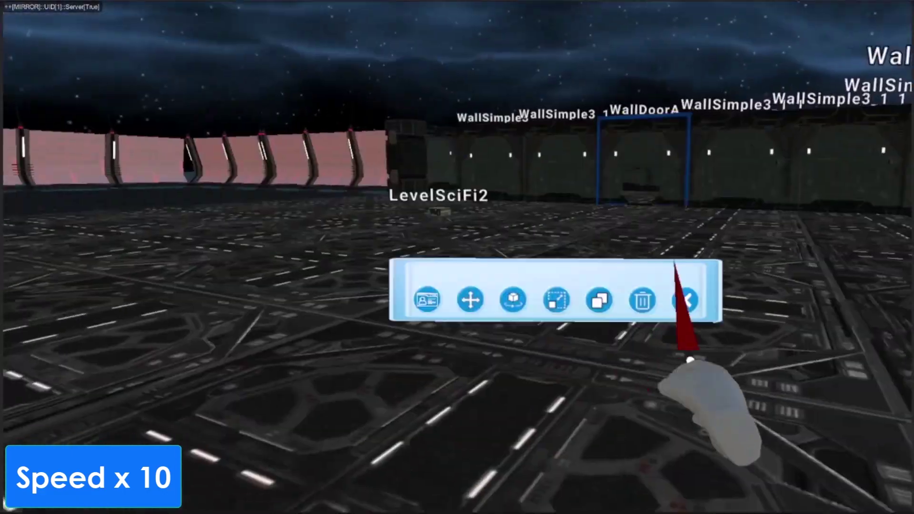
click(685, 299)
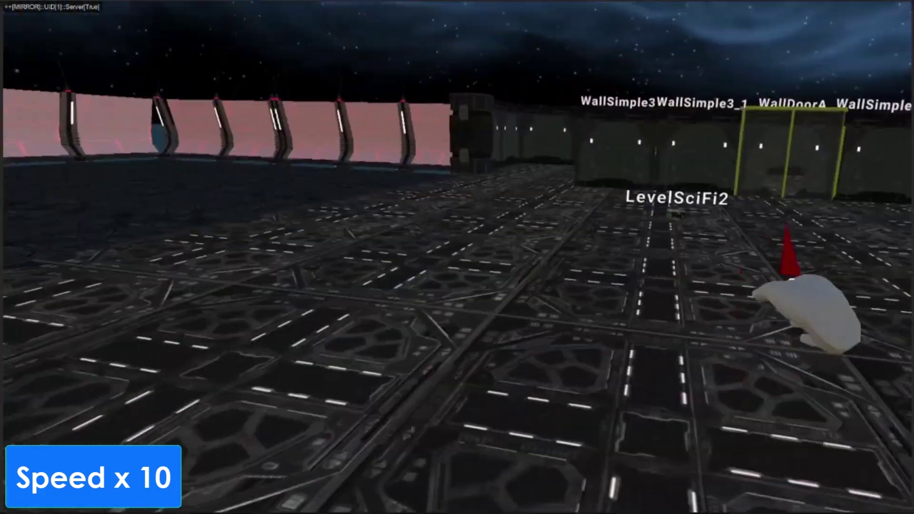
click(532, 308)
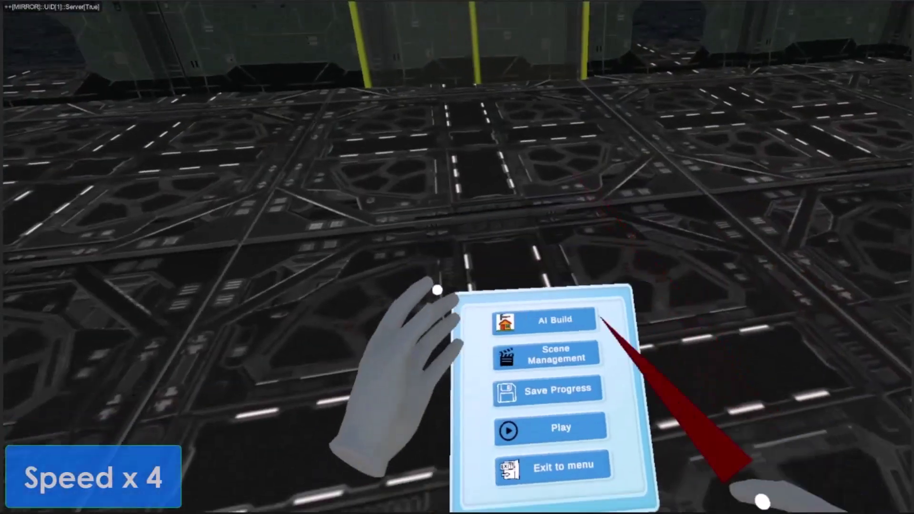
Step: Add a BatteryReactor from the catalog and make two copies of it
click(578, 302)
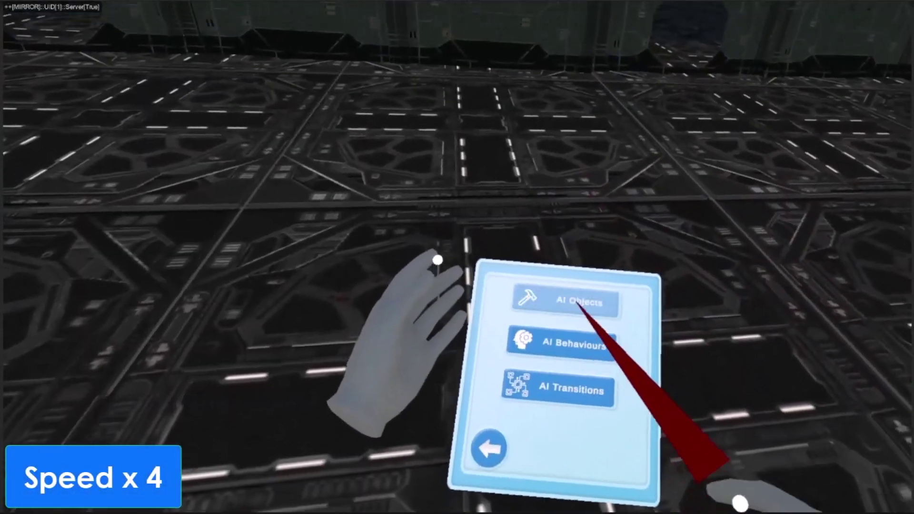
click(578, 302)
click(538, 369)
click(645, 390)
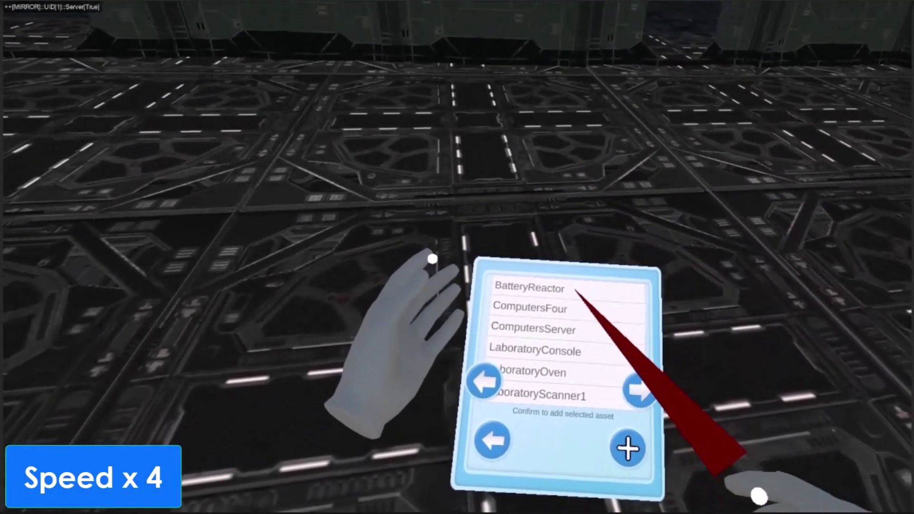
click(632, 447)
click(499, 479)
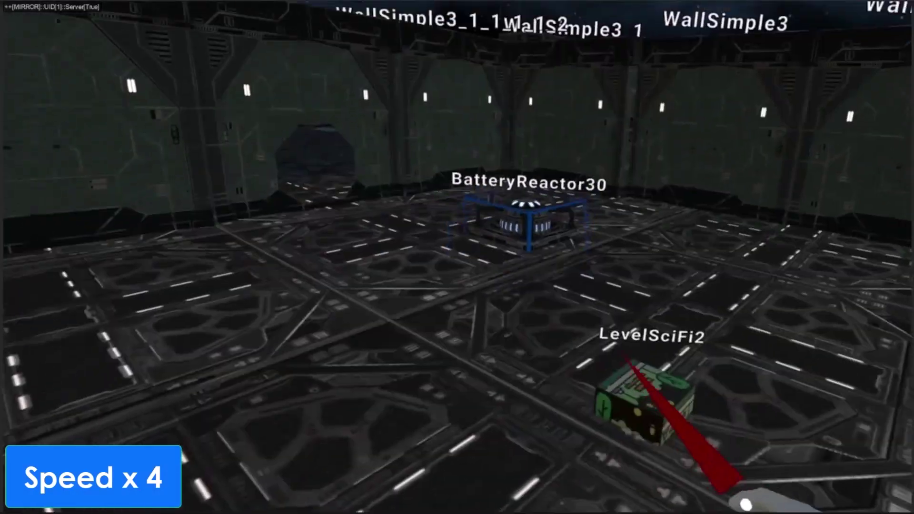
click(577, 264)
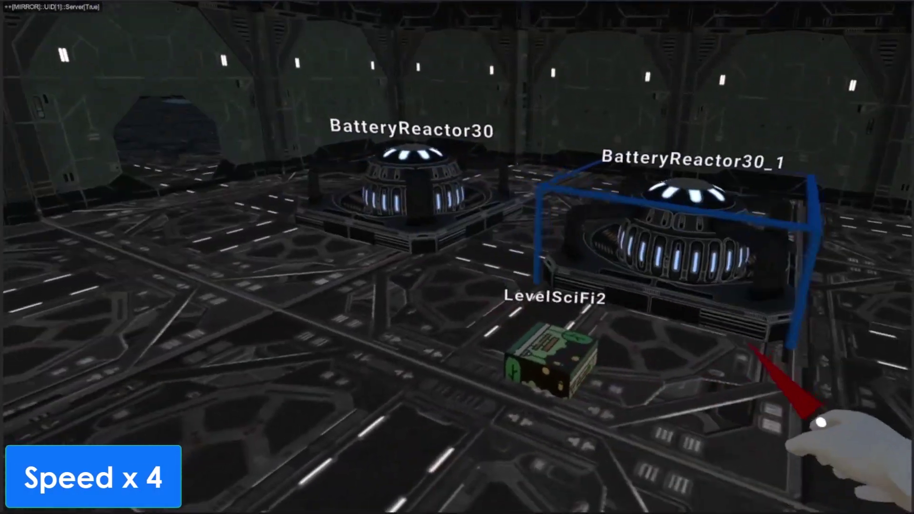
click(332, 327)
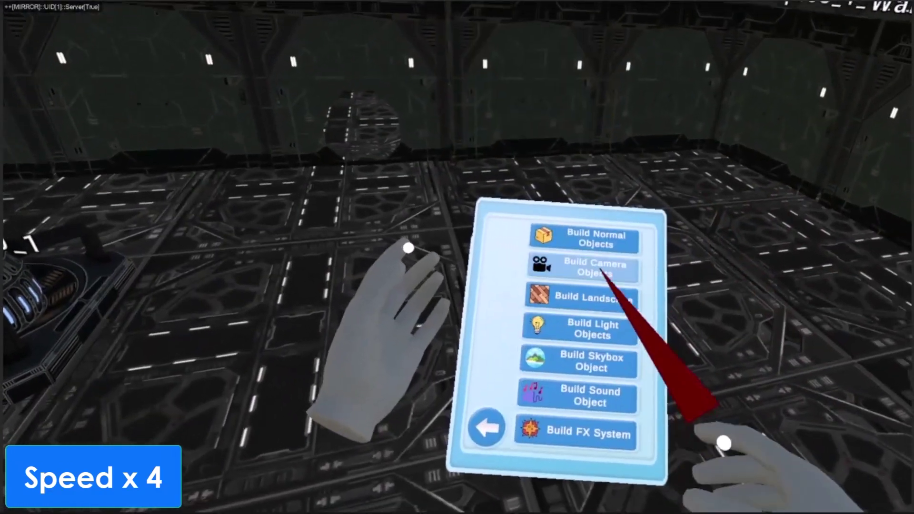
Step: Add a BatteryLarge set to adjust to the floor
click(605, 264)
click(669, 373)
click(669, 373)
click(505, 356)
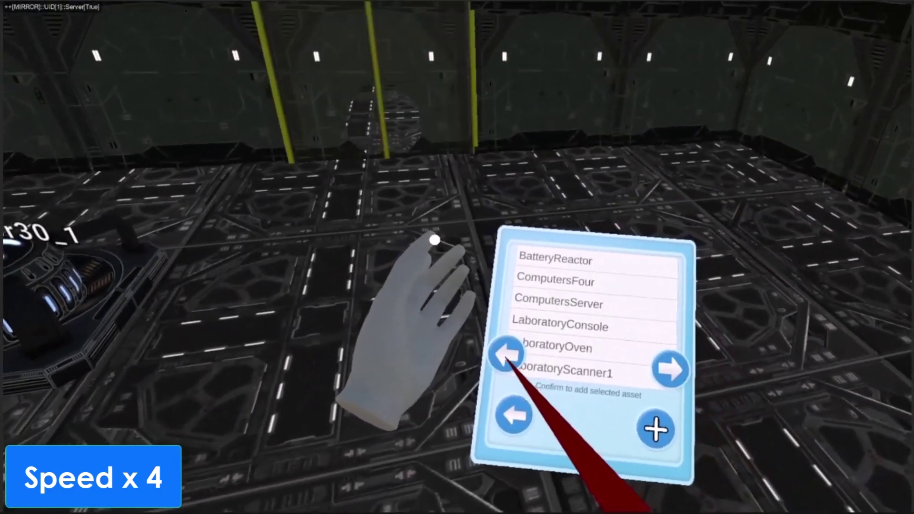
click(561, 364)
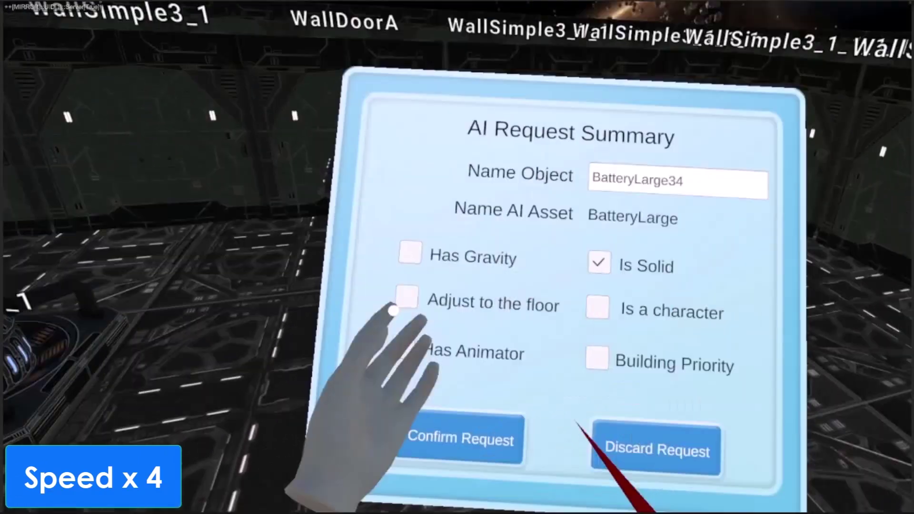
click(426, 304)
click(485, 448)
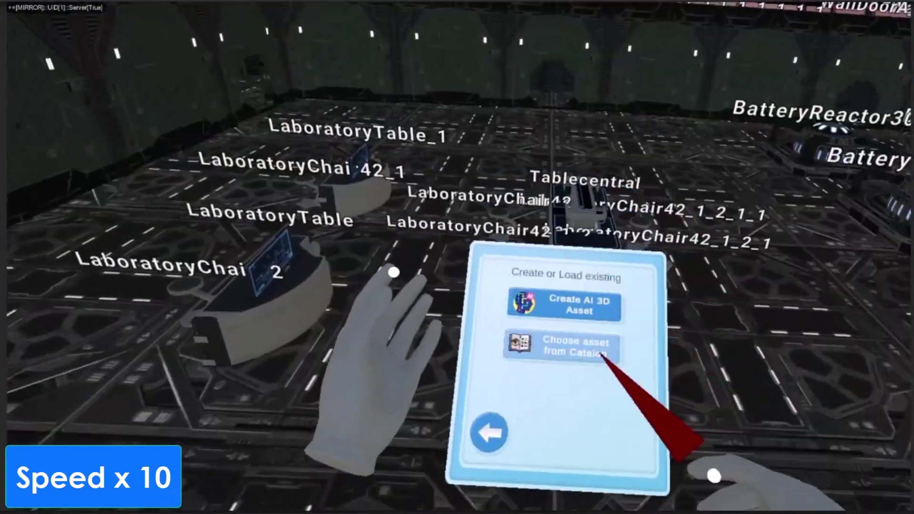
Step: Add LaboratoryScanner151 to the lab from the asset catalog
click(603, 354)
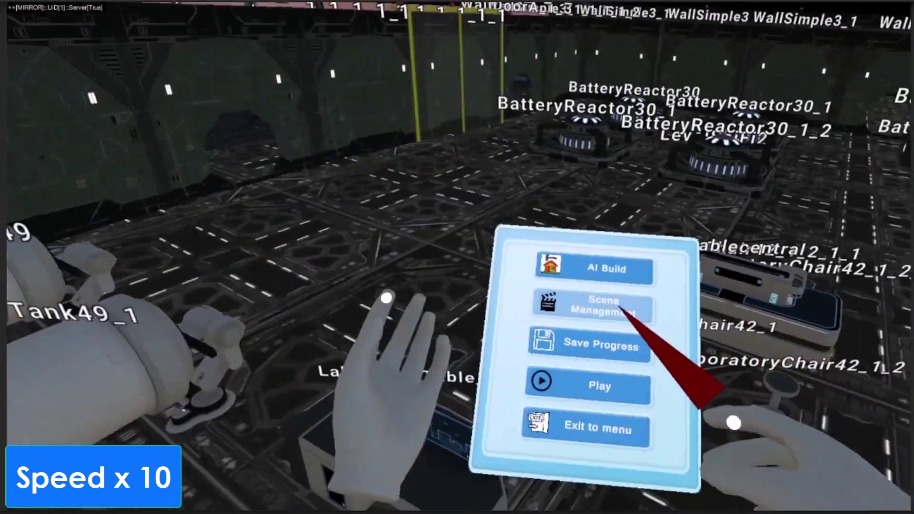
click(620, 315)
click(610, 344)
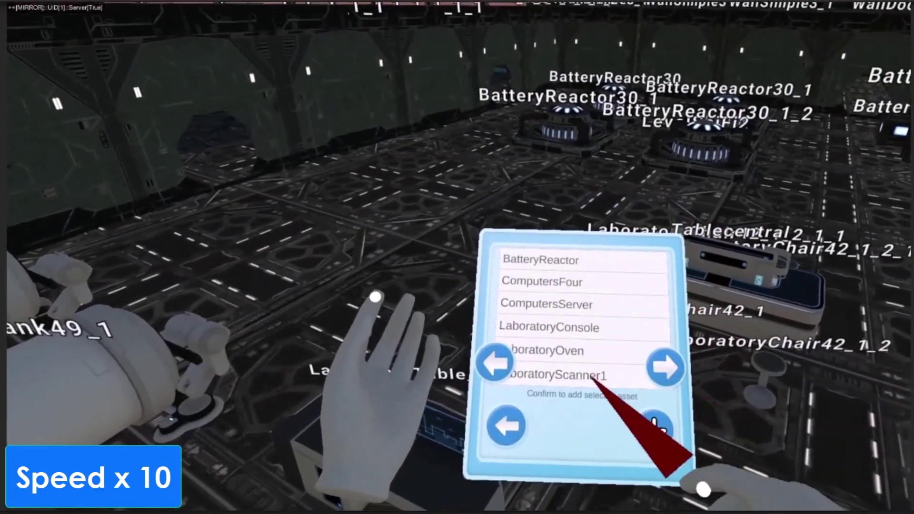
click(593, 376)
click(655, 425)
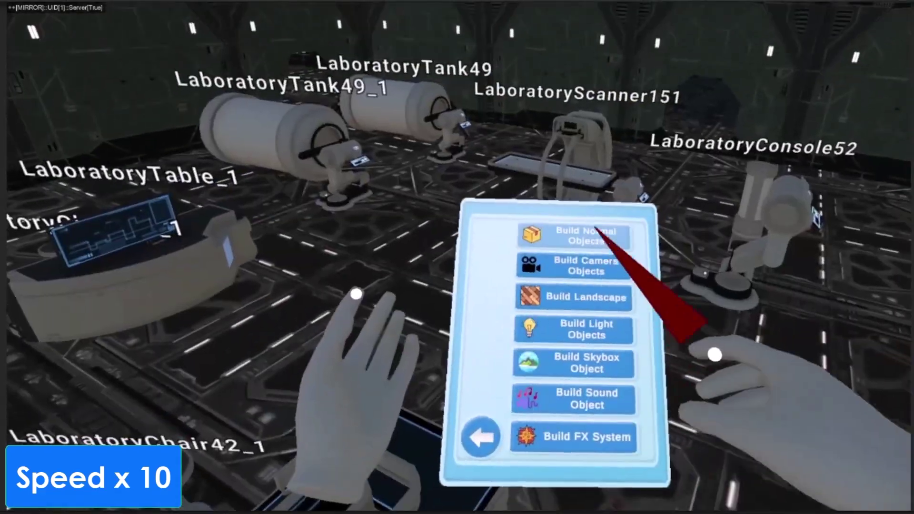
Step: Add ComputersFour53 adjusted to the floor
click(594, 230)
click(571, 320)
click(644, 456)
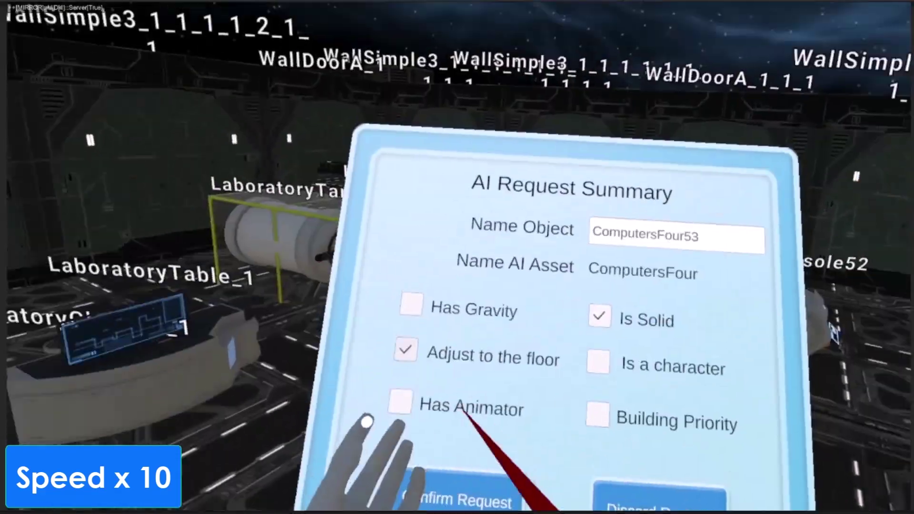
click(438, 497)
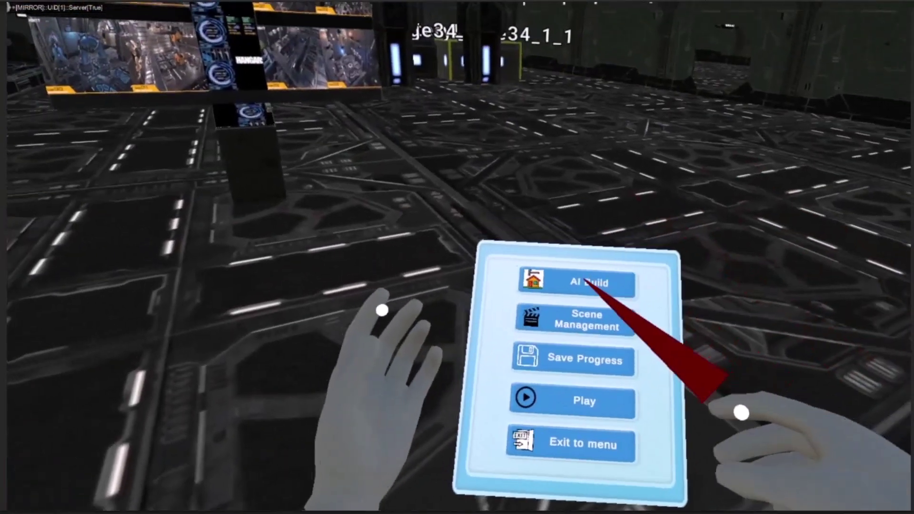
click(602, 285)
Step: Bring up the object building choices for adding the lab's characters
click(594, 290)
text(movescrip)
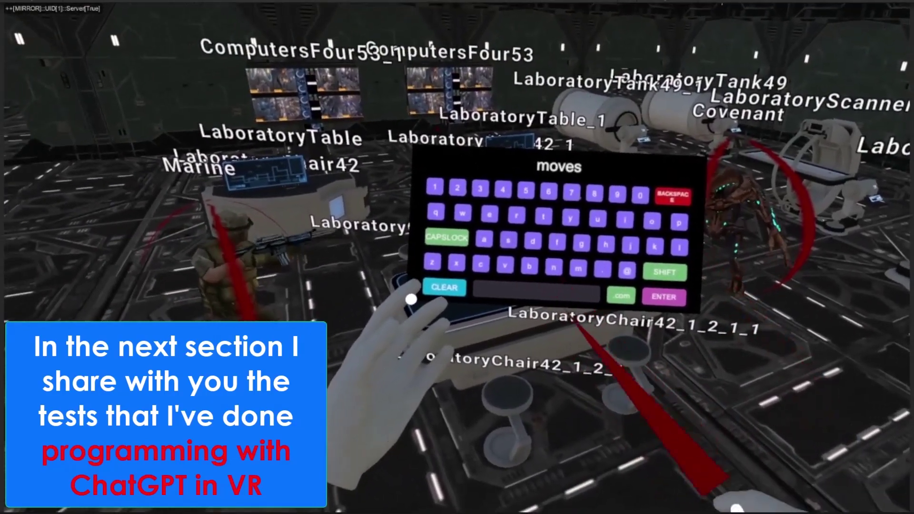
Step: Create the script named movescript and open it for AI code generation
text(t)
key(Return)
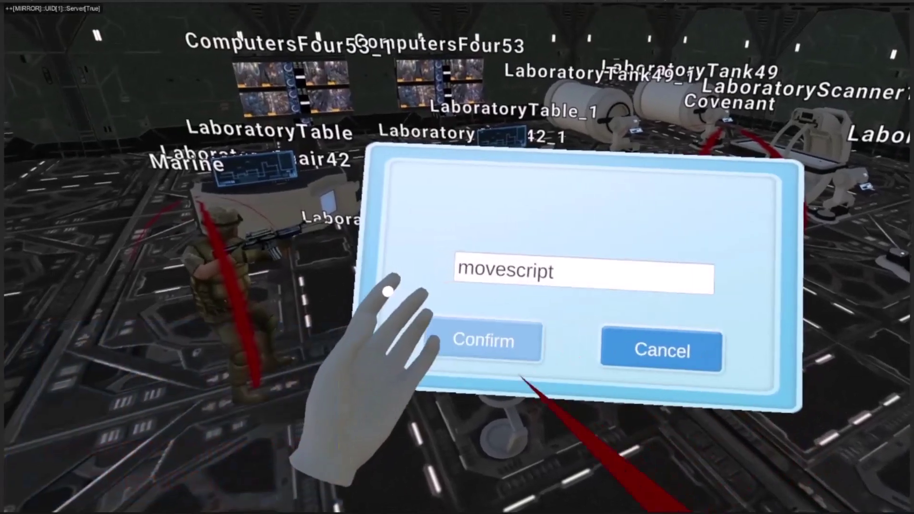
key(Return)
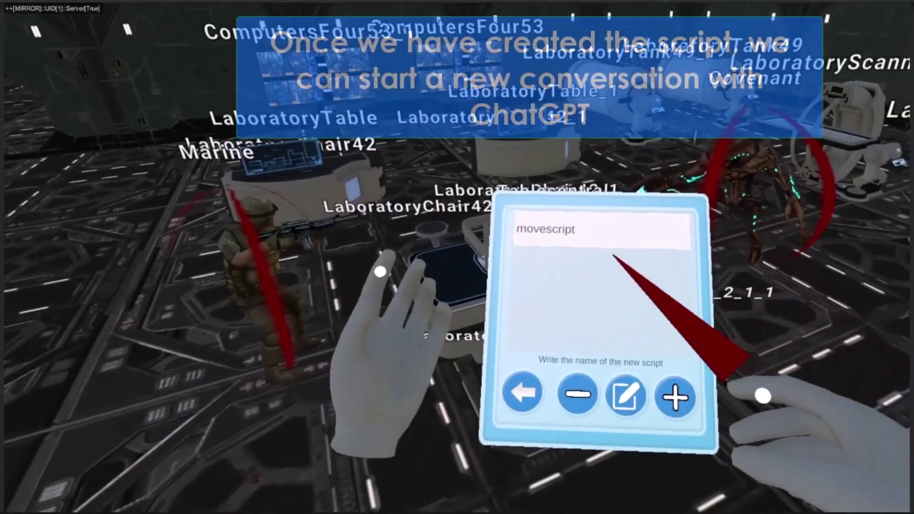
click(638, 214)
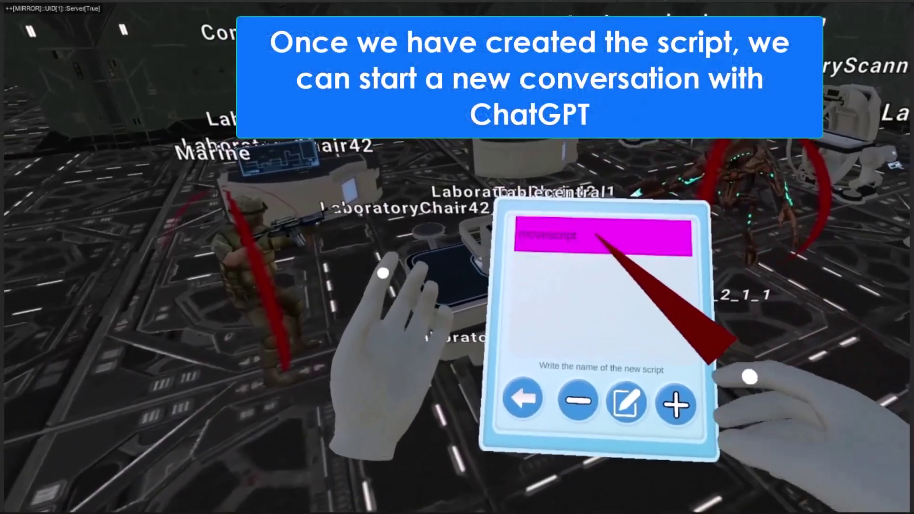
click(656, 390)
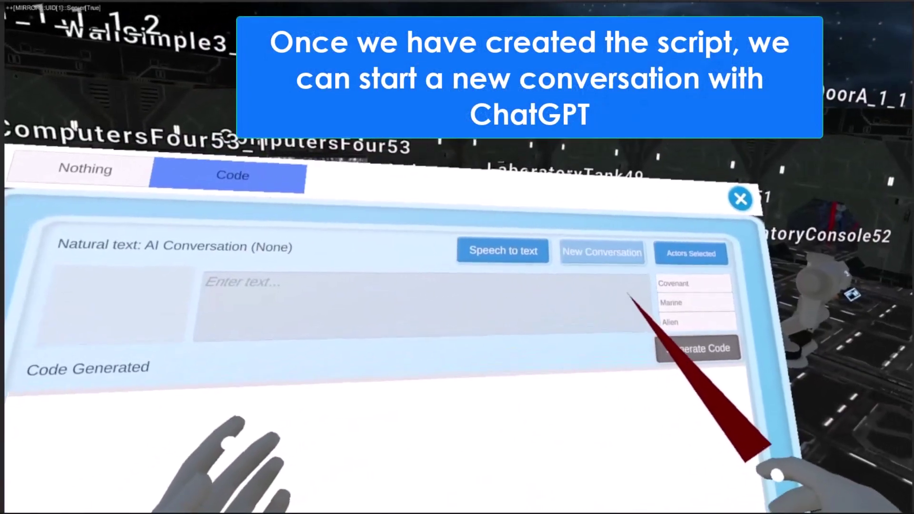
Step: In a new ChatGPT conversation, speak the request to move Marine and Covenant to face the alien
click(601, 252)
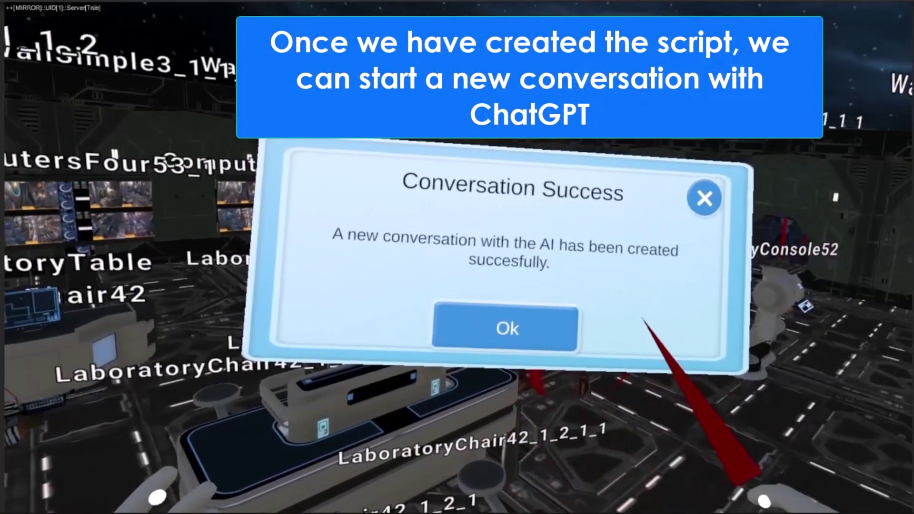
click(523, 336)
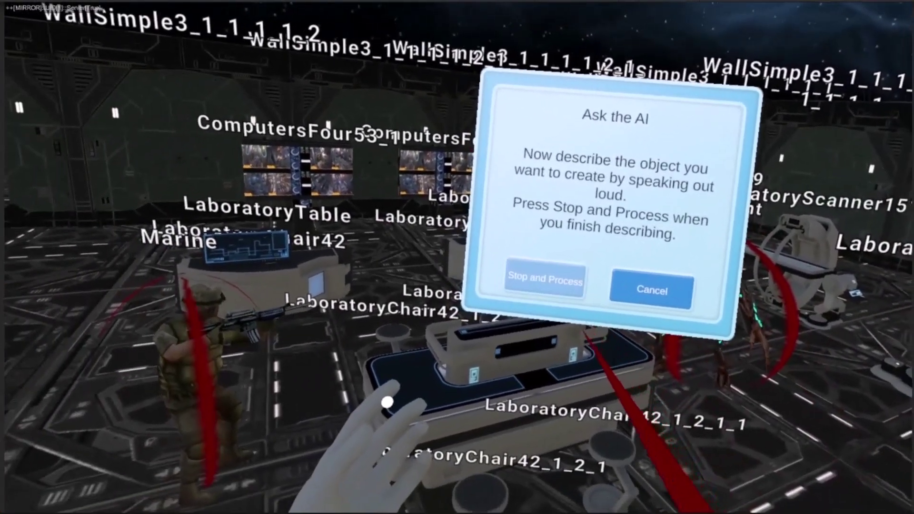
click(544, 278)
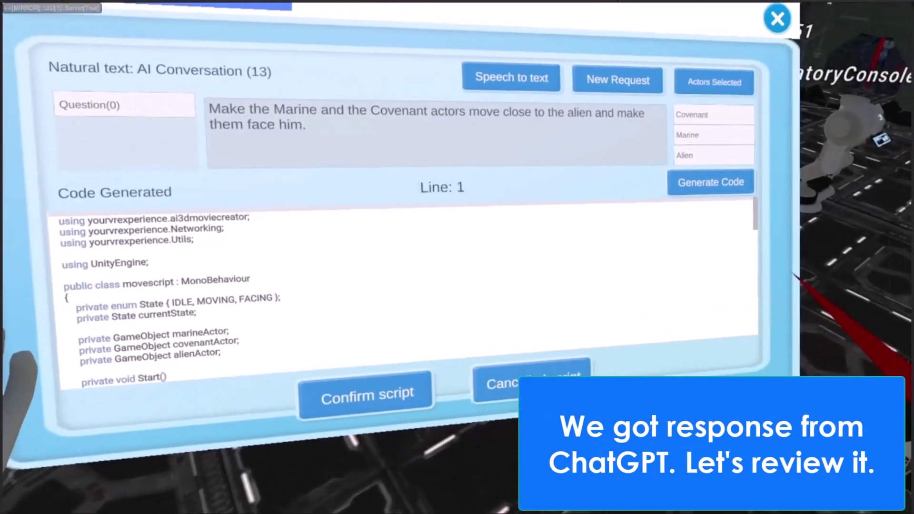
Step: Scroll through the generated movescript code to review Start() and Update()
scroll(476, 281, down, 5)
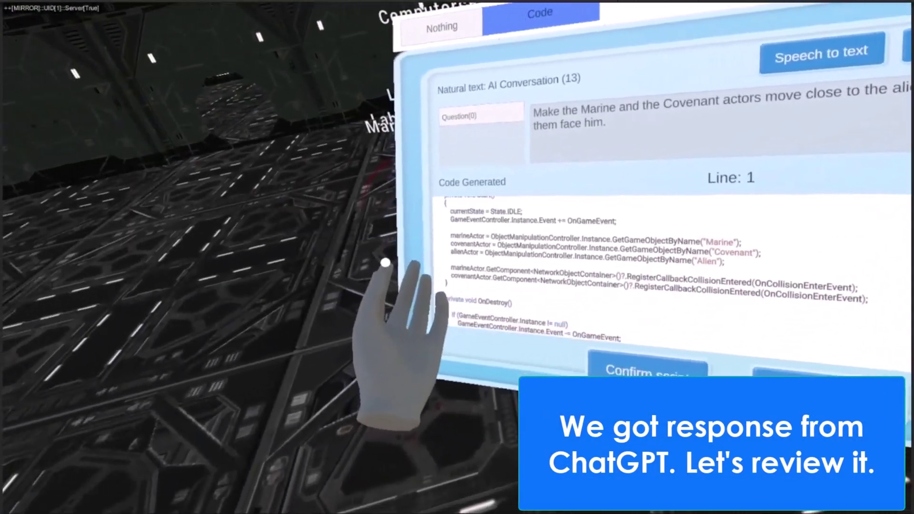
scroll(640, 285, down, 1)
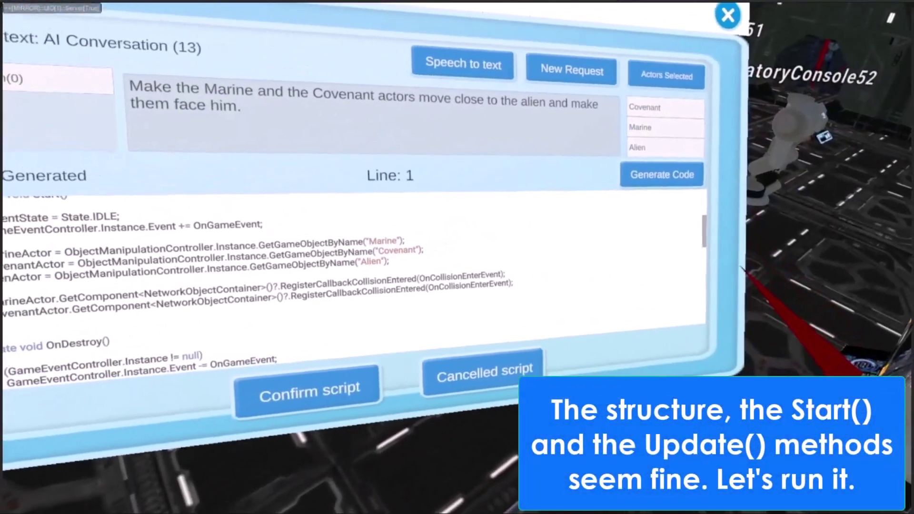
scroll(362, 286, down, 3)
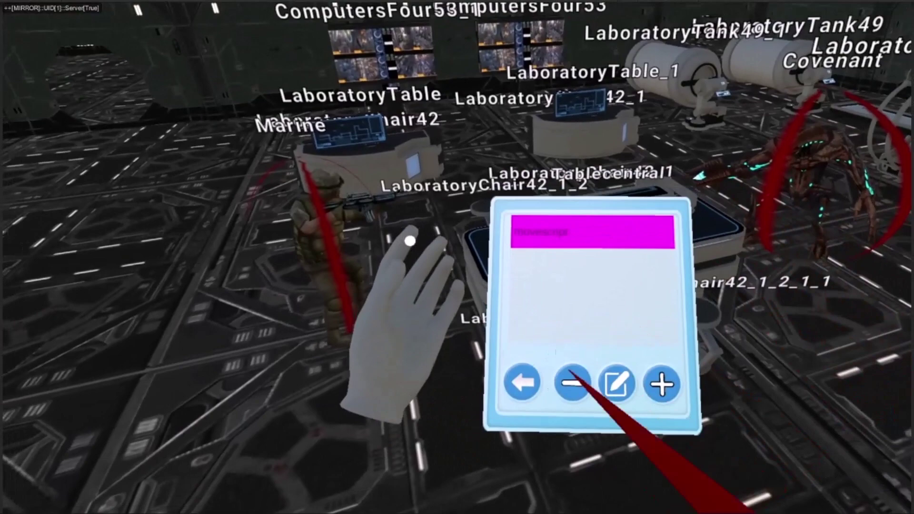
Step: Back out to the main menu and save the lab scene's progress
click(614, 381)
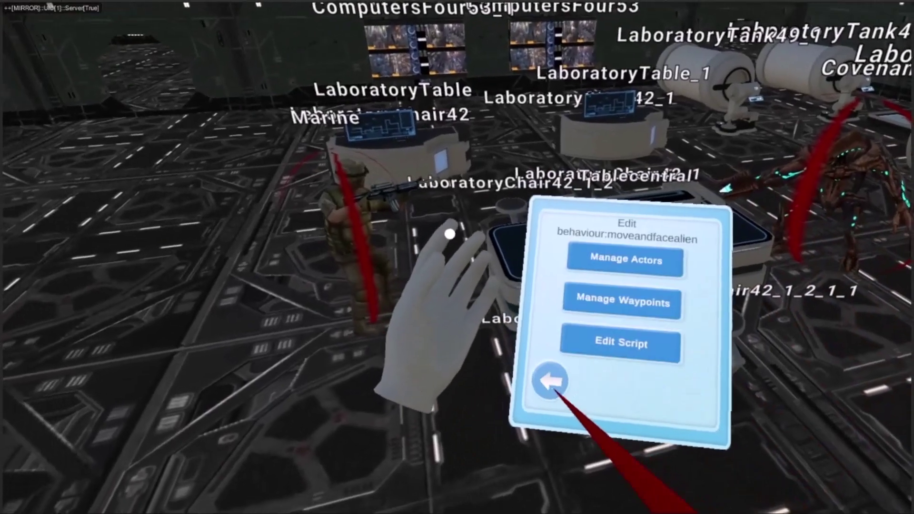
click(543, 383)
click(543, 385)
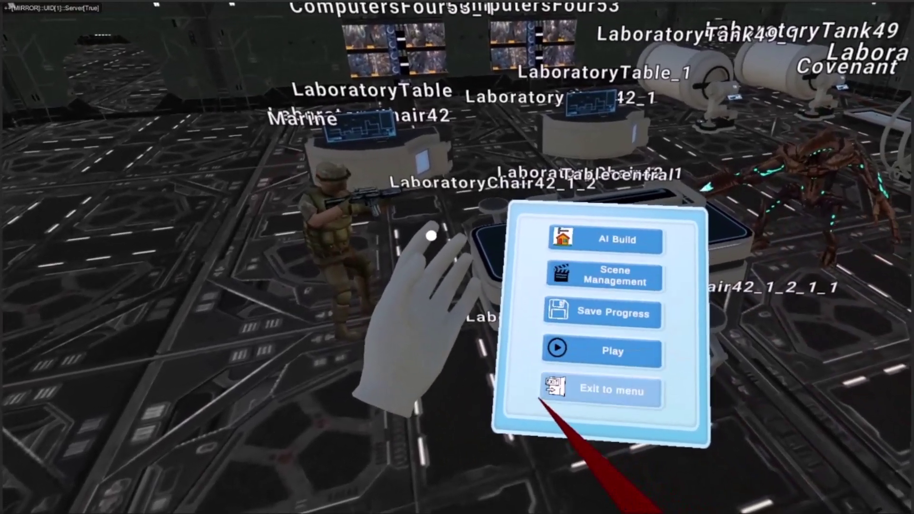
click(603, 317)
click(555, 343)
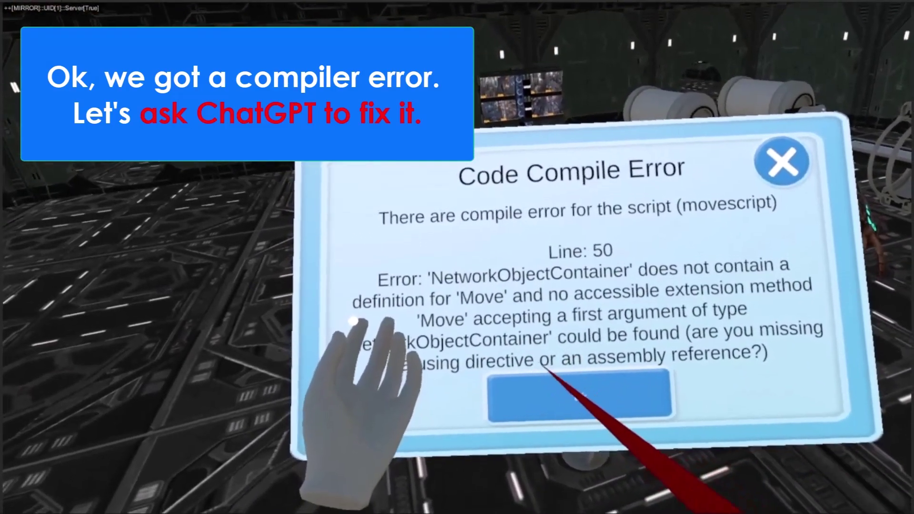
Step: Dismiss the compile error and reopen movescript's code from moveandfacealien to inspect it
click(595, 414)
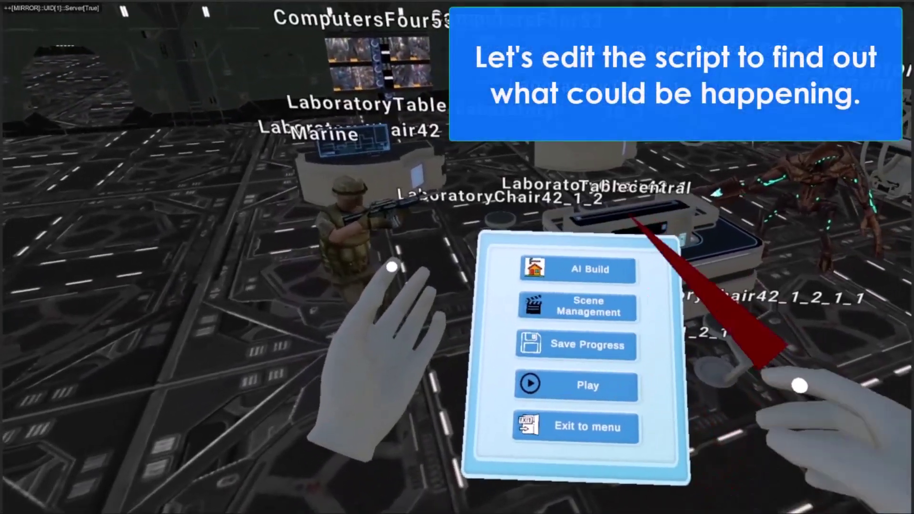
click(602, 269)
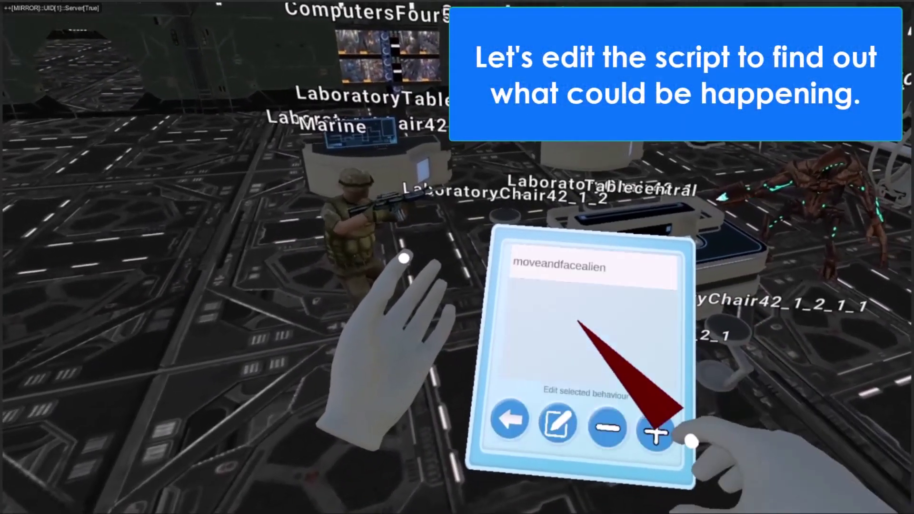
click(557, 420)
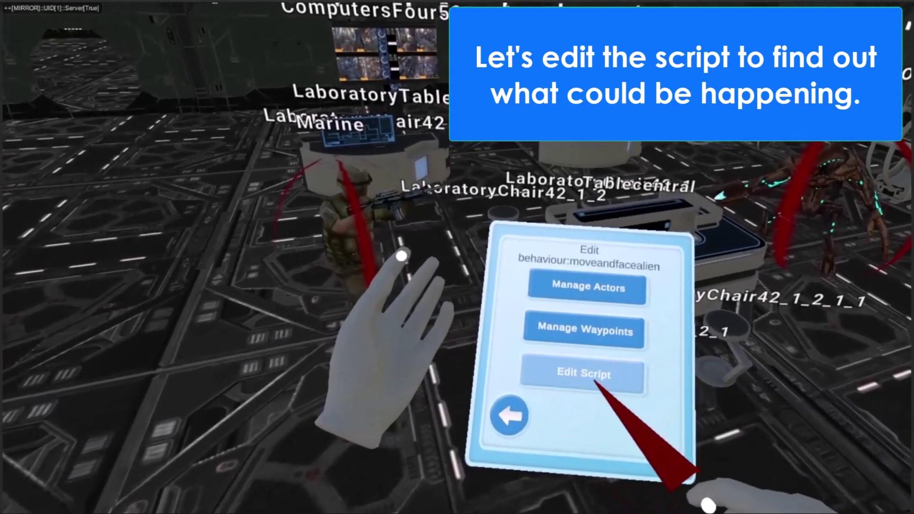
click(543, 373)
click(585, 266)
click(603, 421)
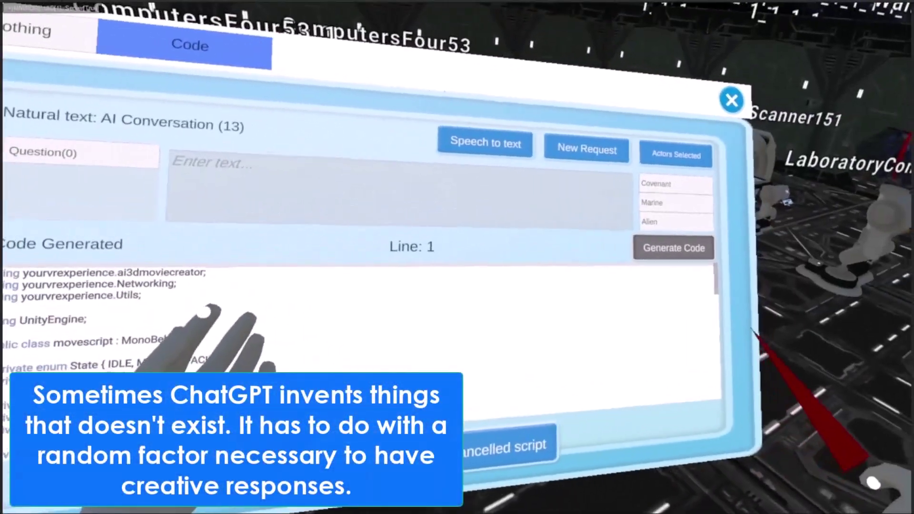
click(205, 314)
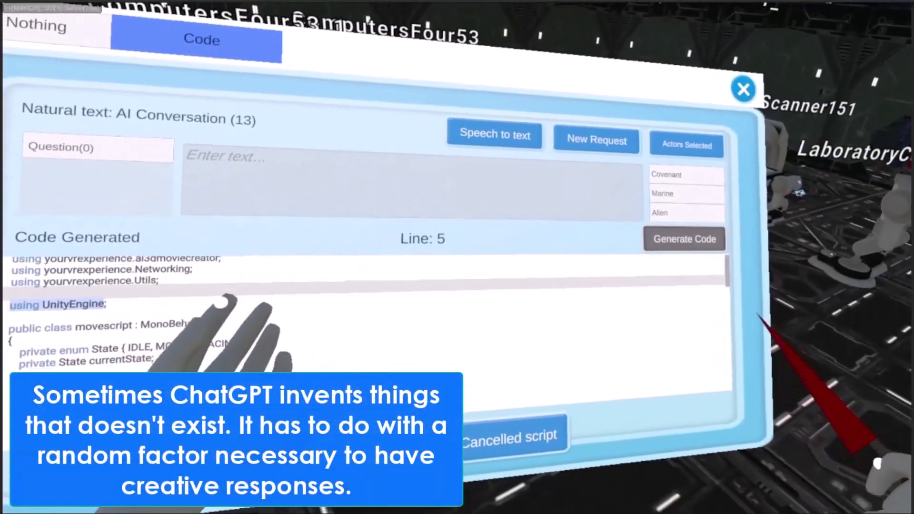
scroll(357, 333, down, 5)
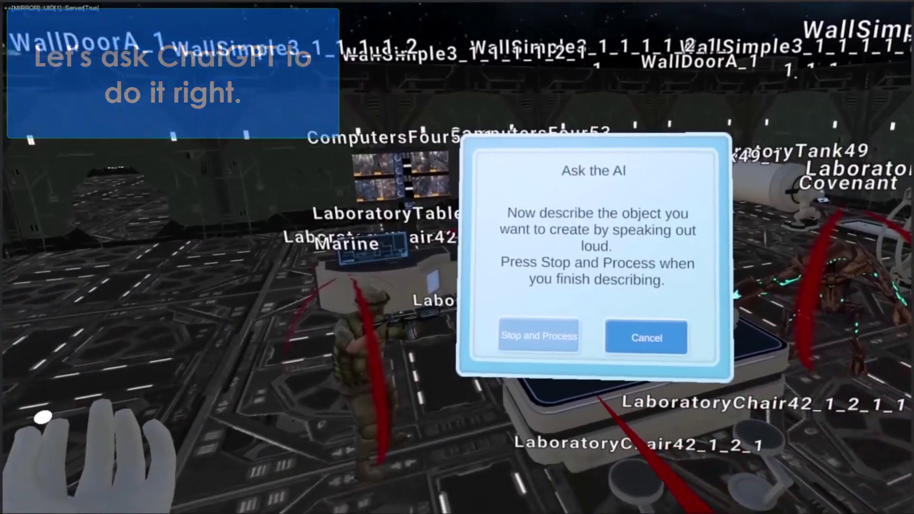
Step: Regenerate movescript from the spoken request to move the actors by transform position, then review the code
click(538, 335)
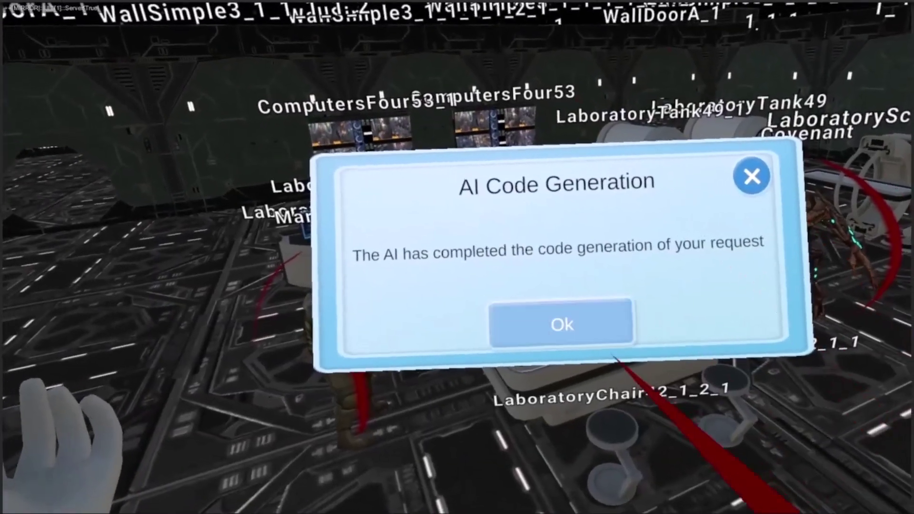
click(531, 322)
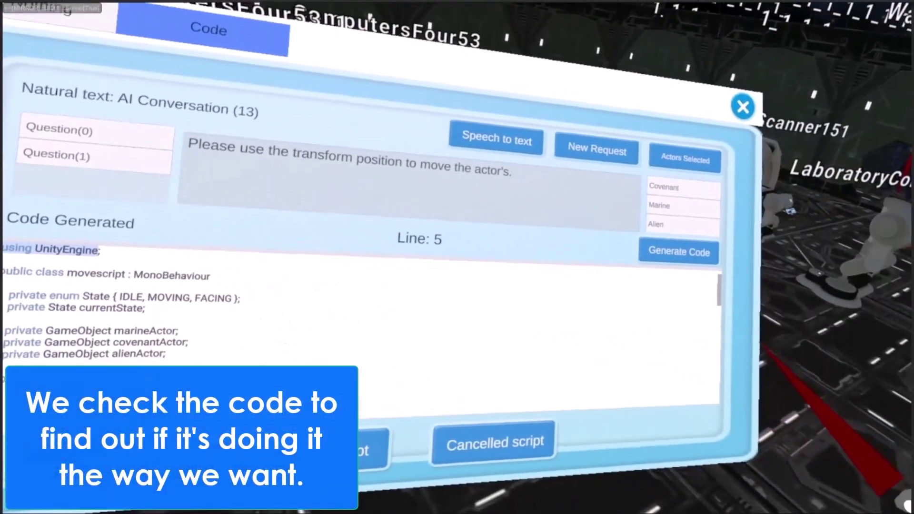
scroll(789, 357, down, 5)
scroll(523, 305, down, 5)
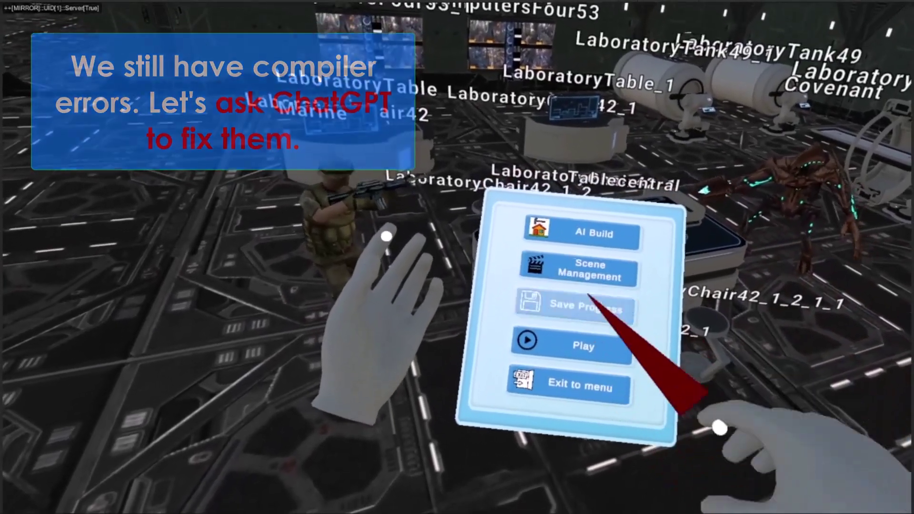
Step: Open movescript from the AI Build script list and scroll its code down to Update()
click(595, 238)
click(613, 266)
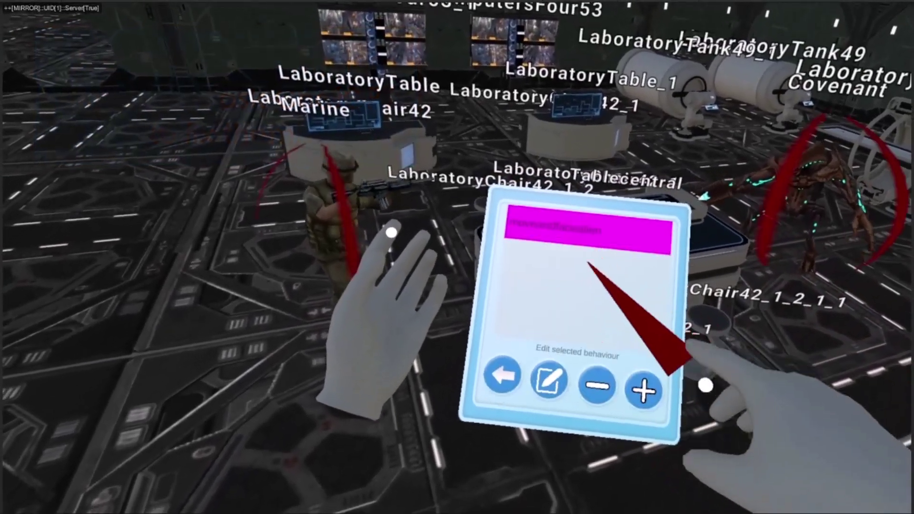
click(557, 236)
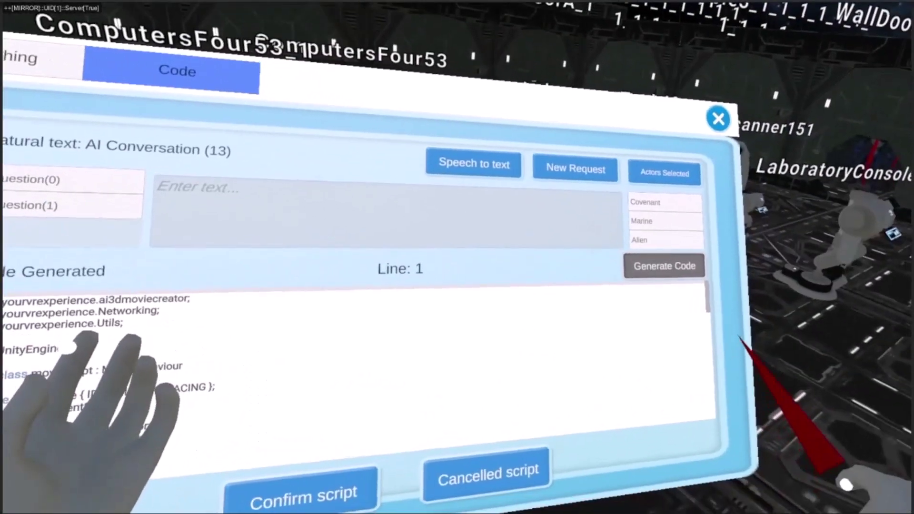
scroll(191, 292, down, 5)
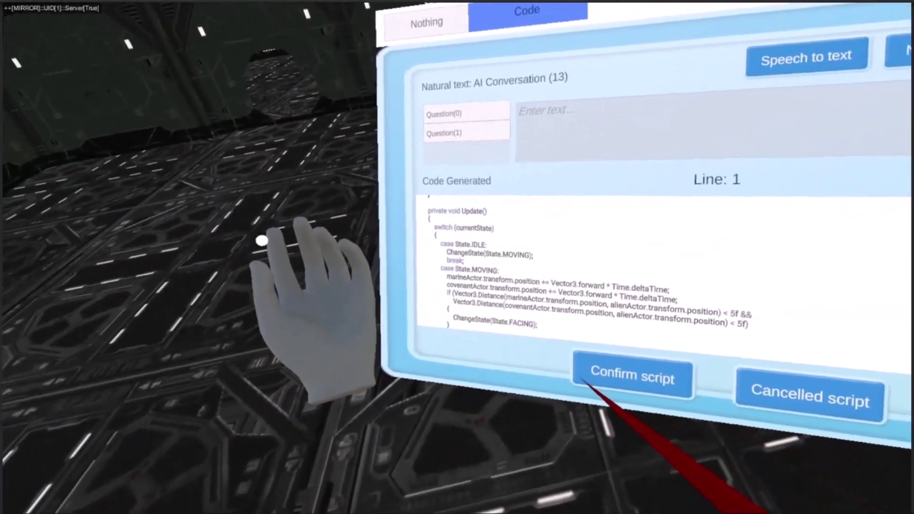
scroll(678, 349, down, 3)
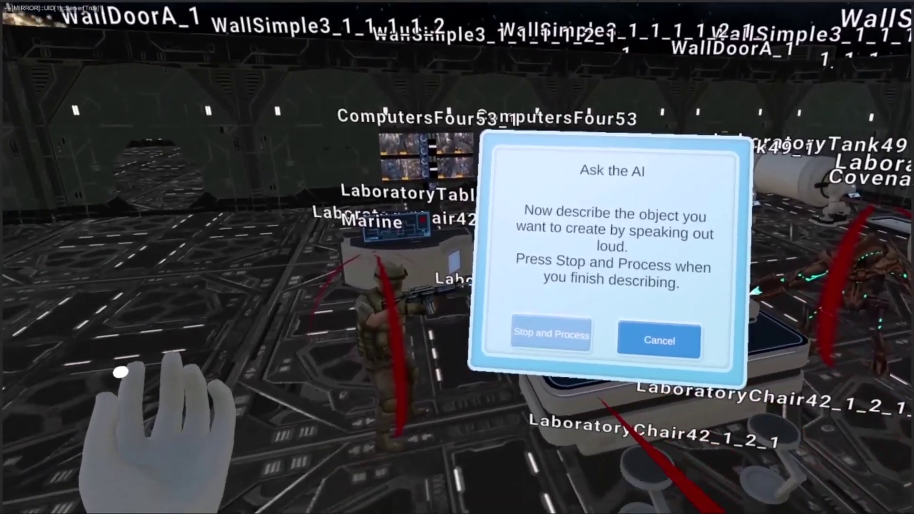
Step: Process the new spoken request so the AI regenerates movescript
click(551, 333)
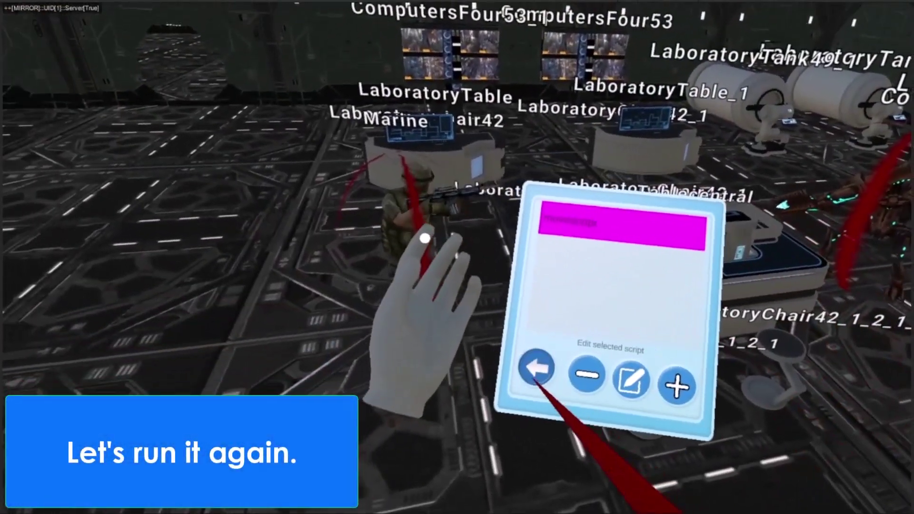
Step: Back out of the script list, behaviour editor and behaviour list to the main menu
click(536, 368)
click(518, 371)
click(504, 387)
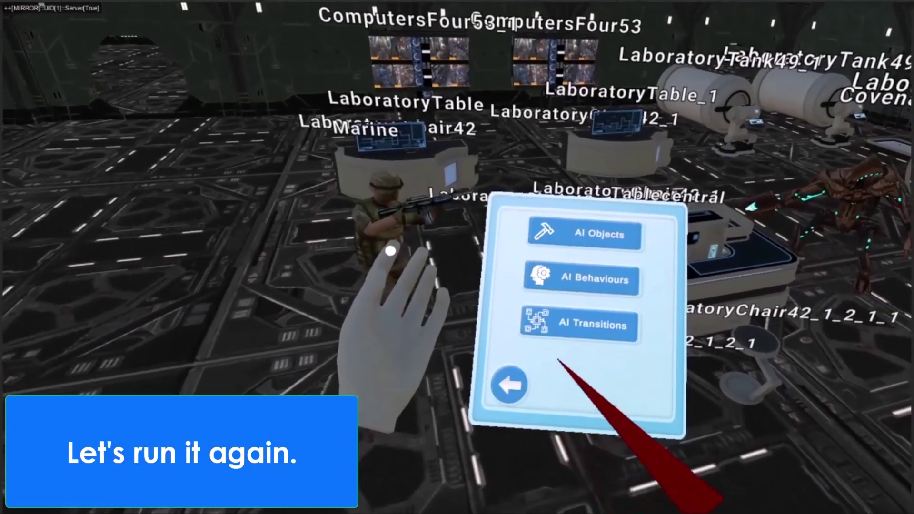
click(513, 381)
Step: Save the lab scene's progress and start test-playing it
click(577, 329)
click(551, 300)
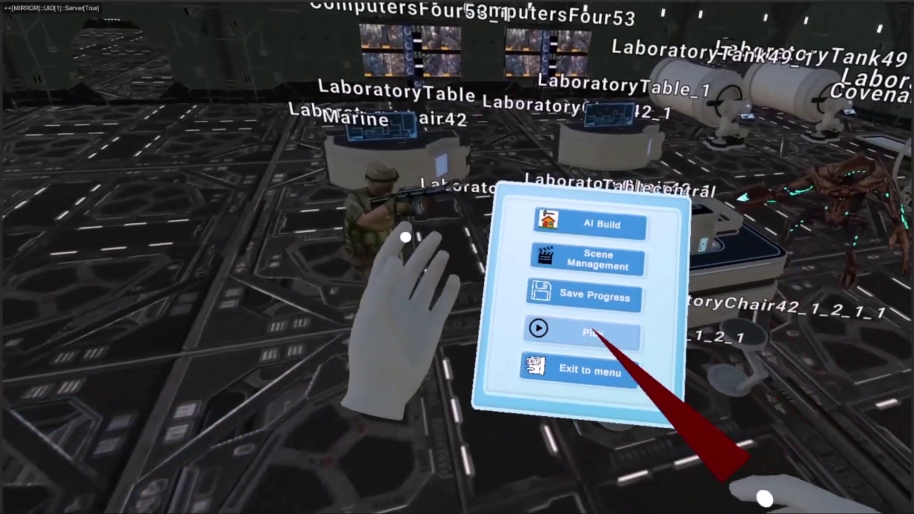
click(591, 327)
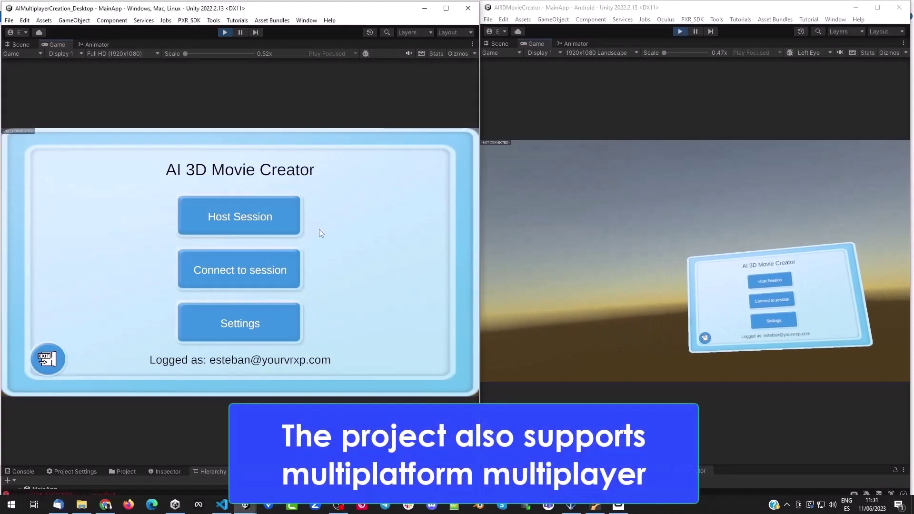
Step: Load the StoryTo3DMovie movie, host it for 2 clients, then switch to the VR client's window
click(267, 212)
click(254, 308)
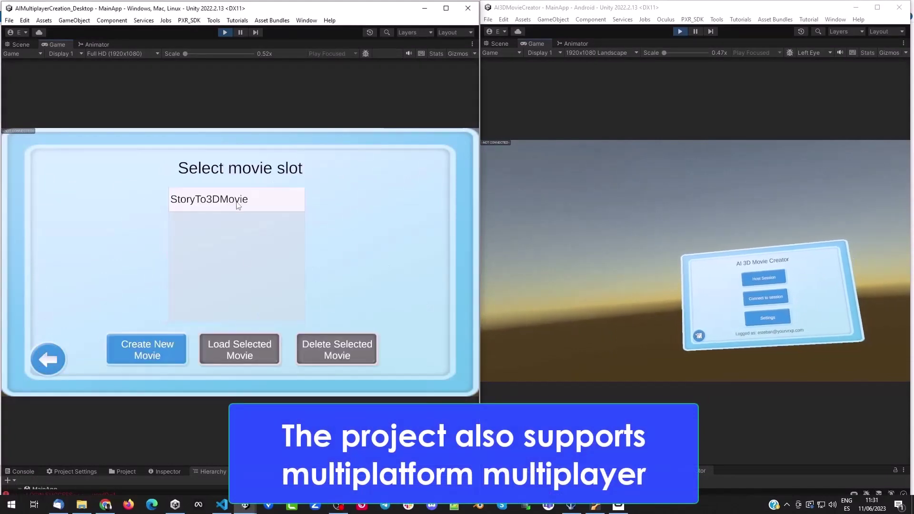
click(236, 203)
click(235, 347)
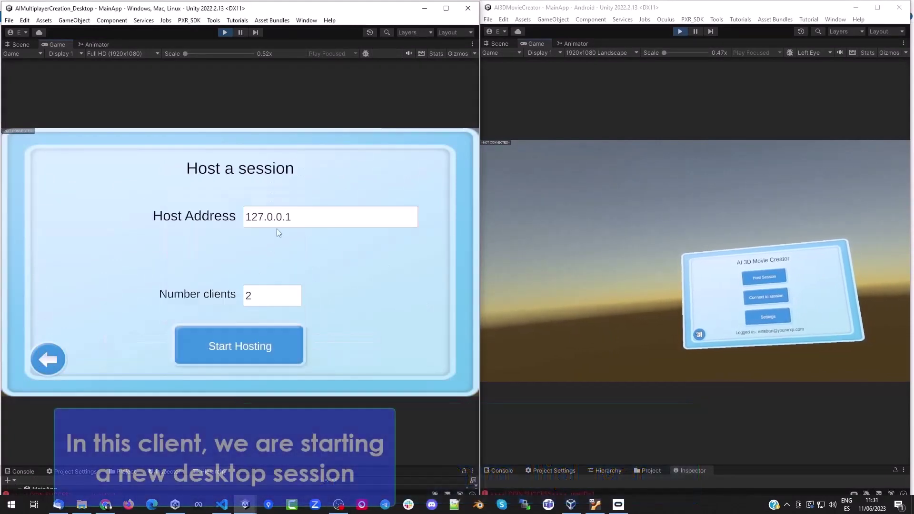
click(252, 348)
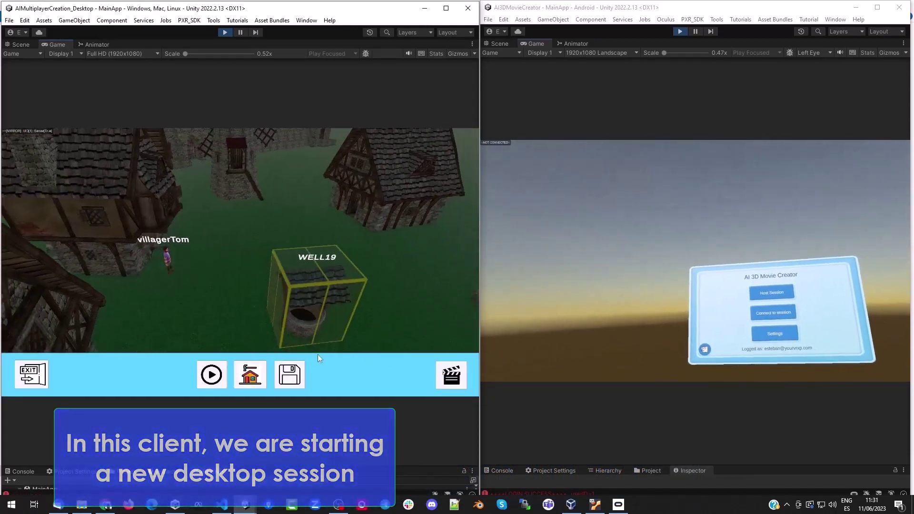
click(596, 313)
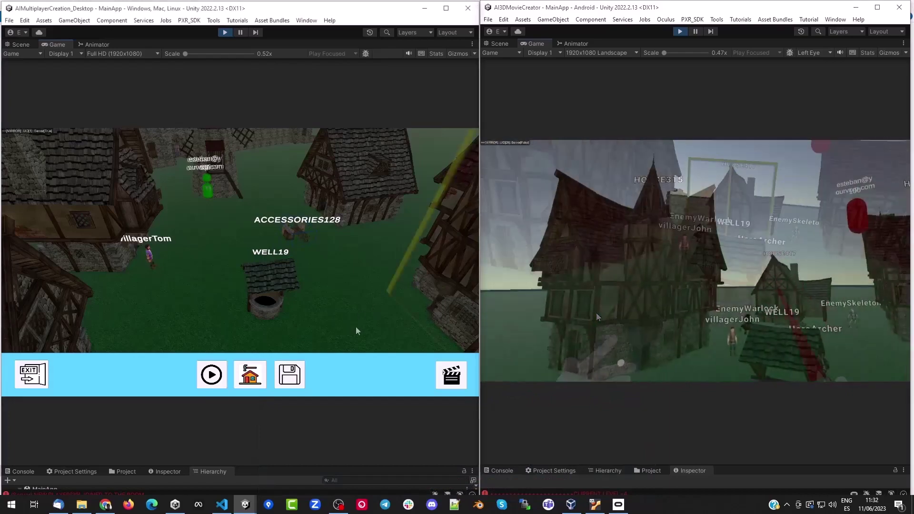
Step: Turn the camera toward the houses and request a BENCH from the AI Objects catalog
drag(355, 326, 321, 232)
click(321, 233)
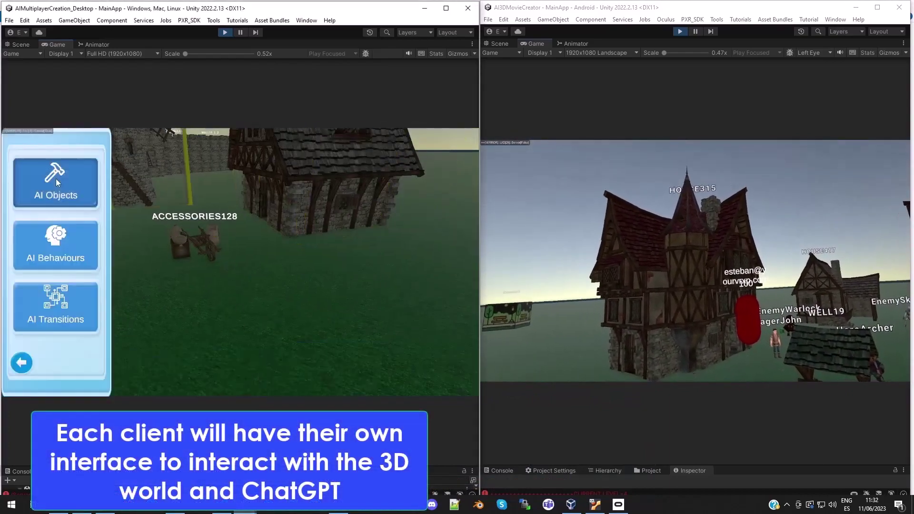
click(56, 180)
click(55, 280)
click(96, 325)
click(94, 324)
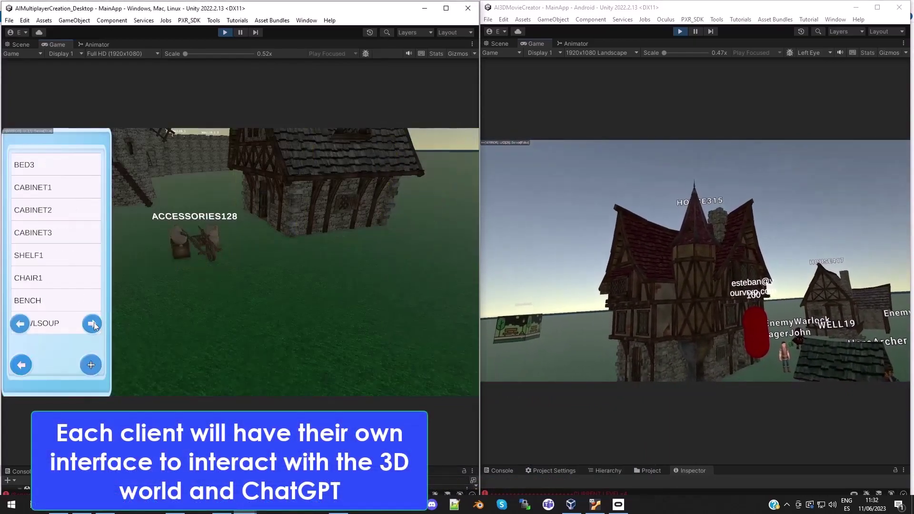
click(54, 300)
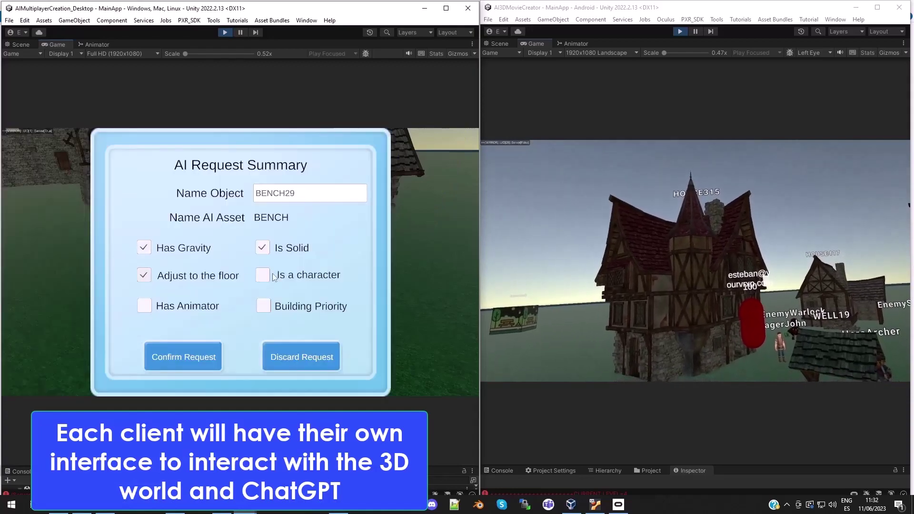
Step: Confirm placing BENCH29 in the village and close its editing options
click(209, 344)
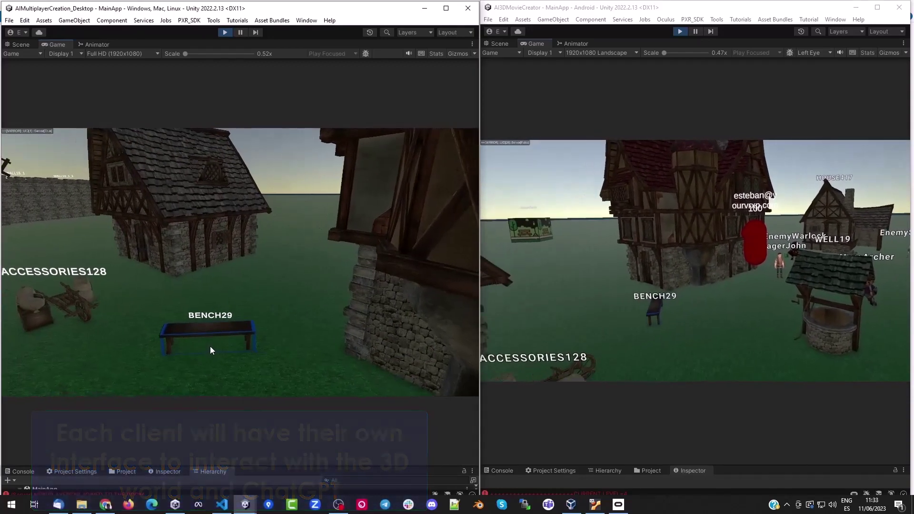
click(210, 330)
click(209, 341)
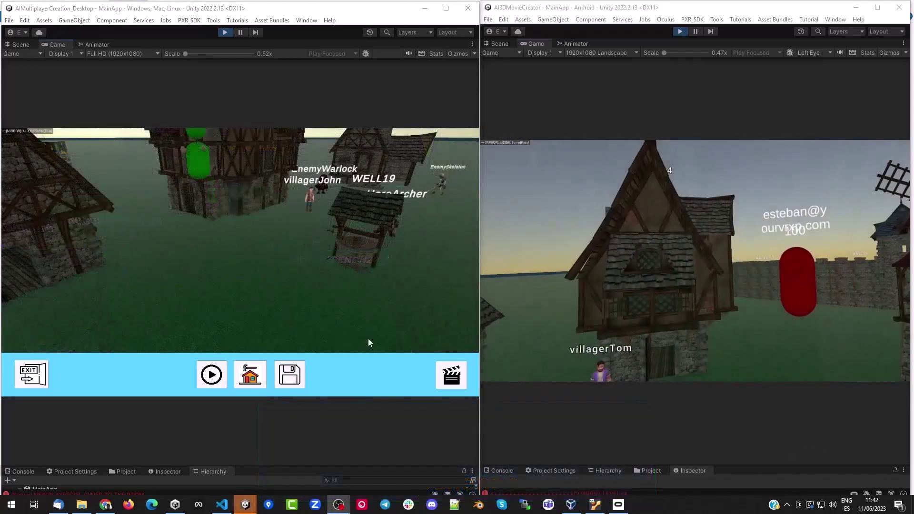
Step: Add a new AI behaviour named PlayersBehaviour
click(263, 376)
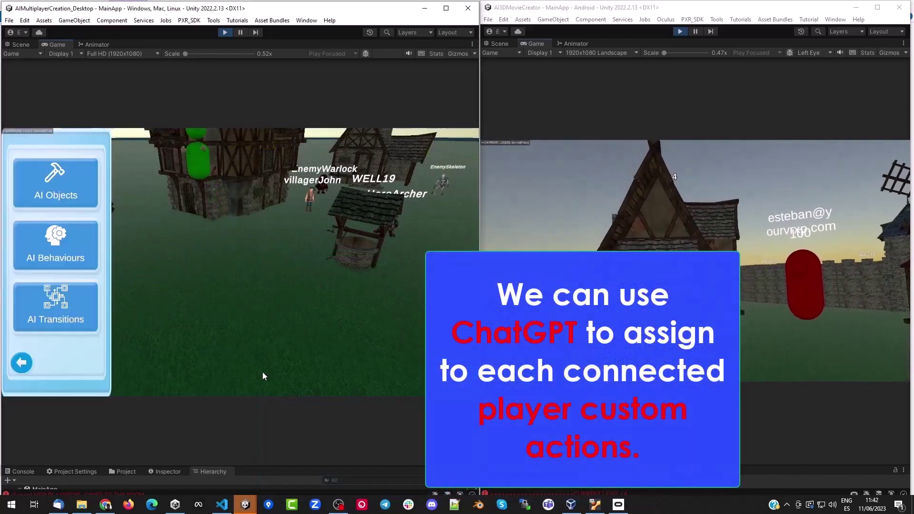
click(46, 241)
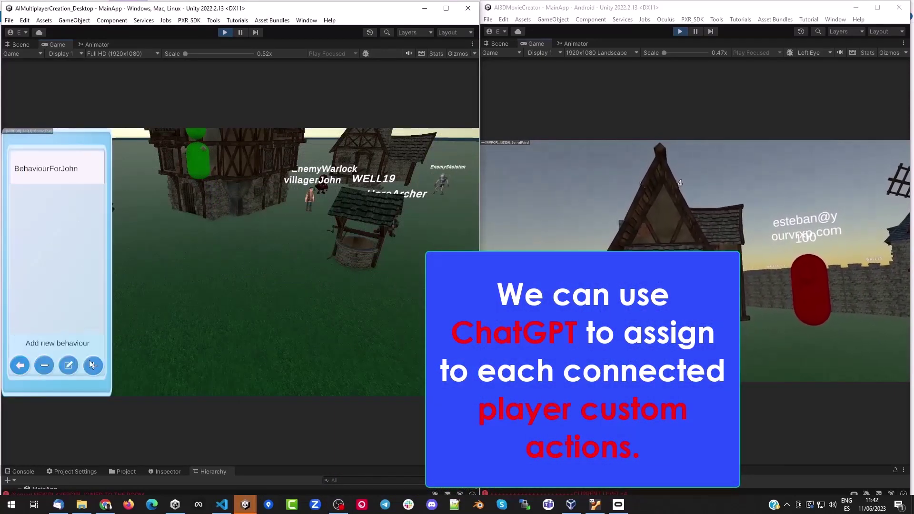
click(67, 363)
click(223, 263)
text(PlayersBehaviour)
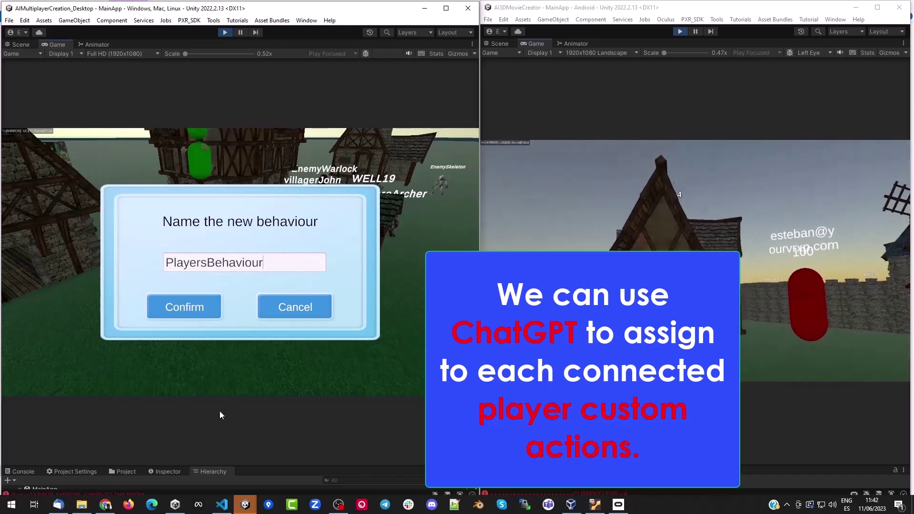
key(Return)
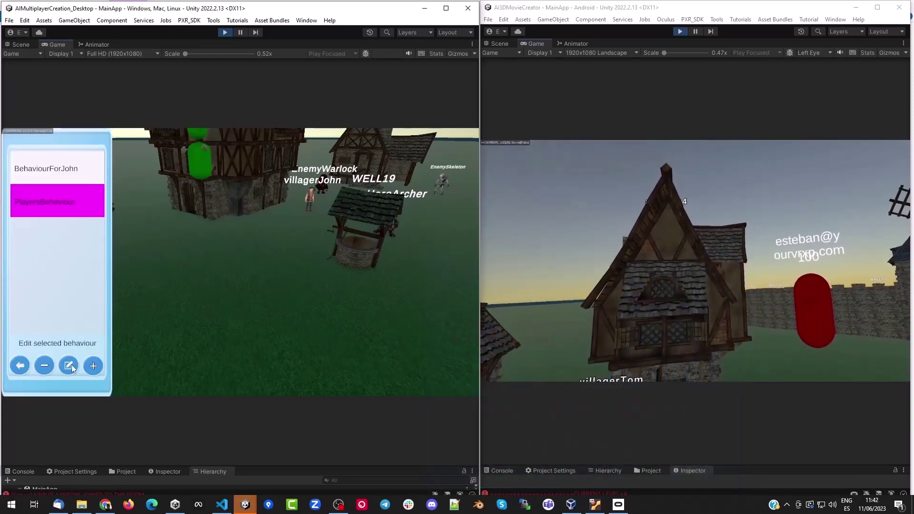
Step: Add a PlayersTakeControl script to the PlayersBehaviour behaviour
click(69, 366)
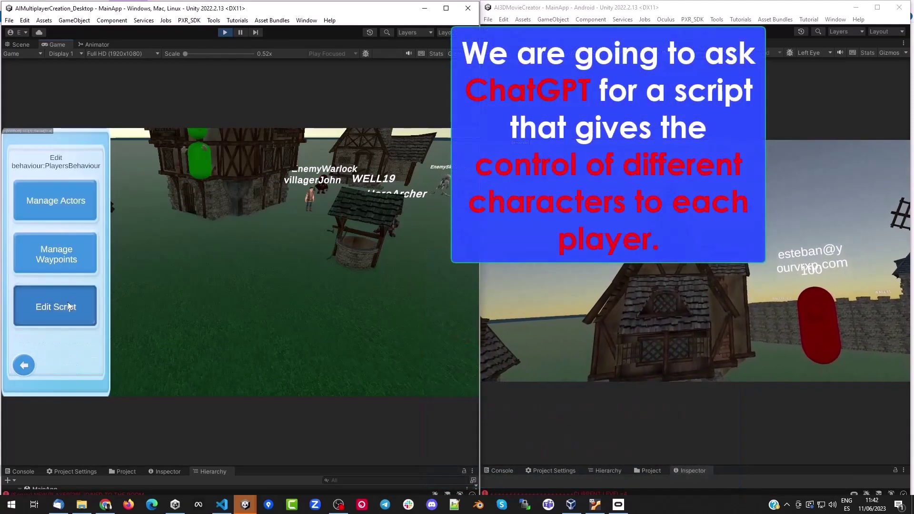
click(67, 306)
click(101, 367)
click(247, 264)
text(PlayersTakeControl)
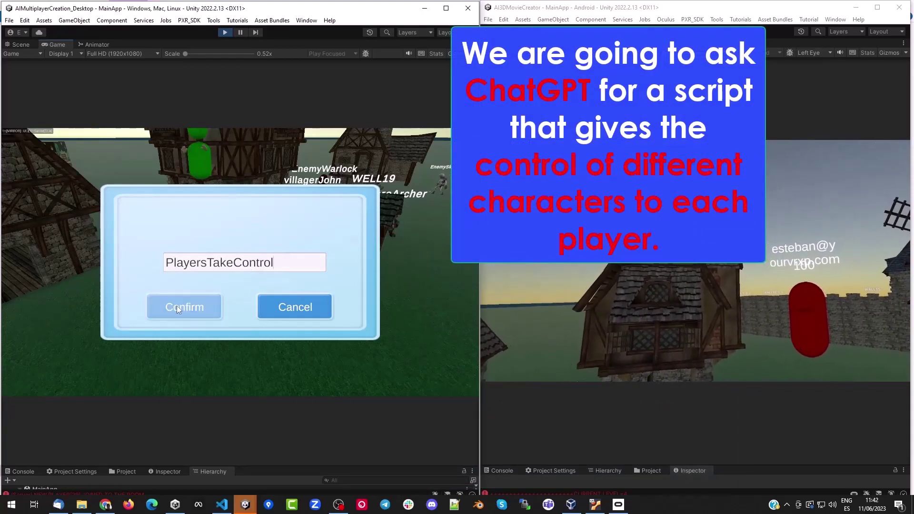
click(176, 307)
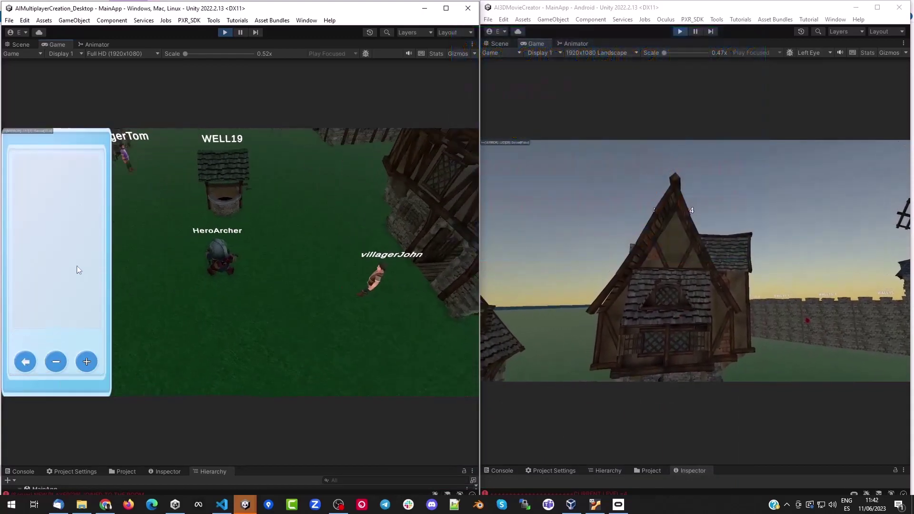
Step: Set HeroArcher and EnemyWarlock as the script's involved actors and reselect PlayersTakeControl
click(86, 362)
click(262, 286)
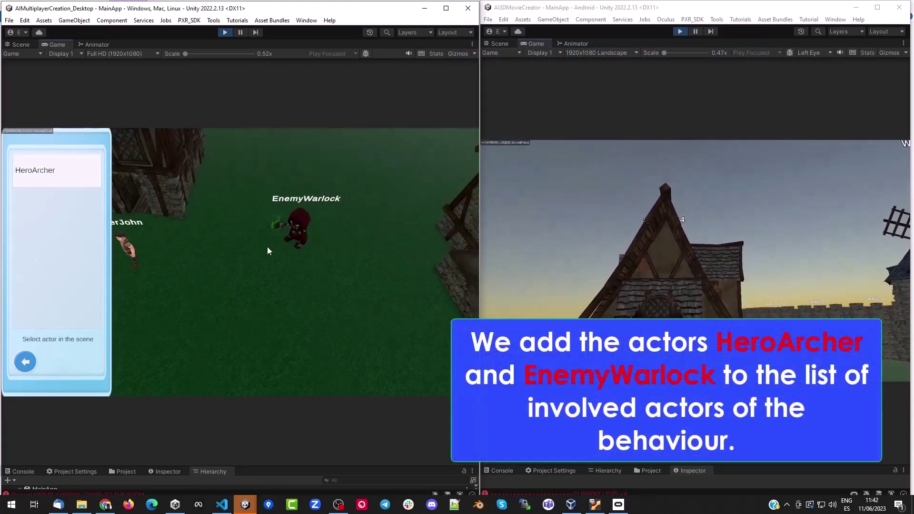
click(293, 237)
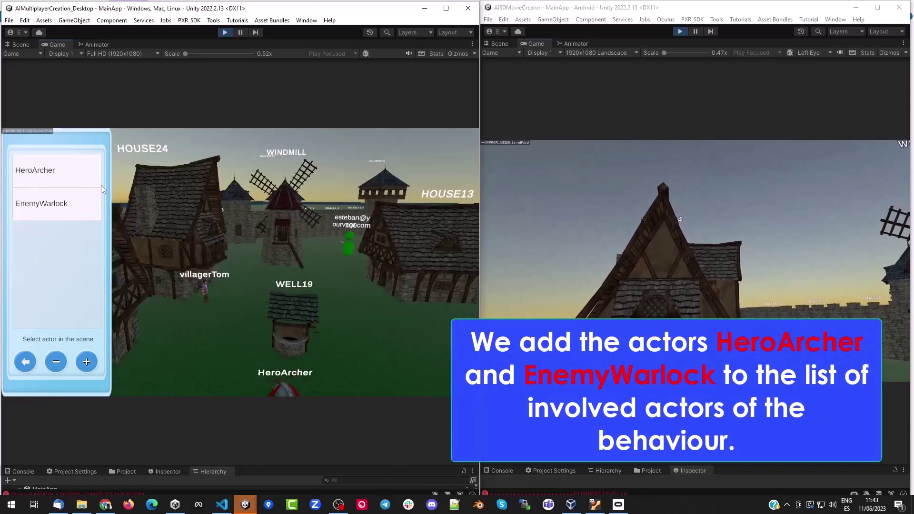
click(25, 362)
click(25, 363)
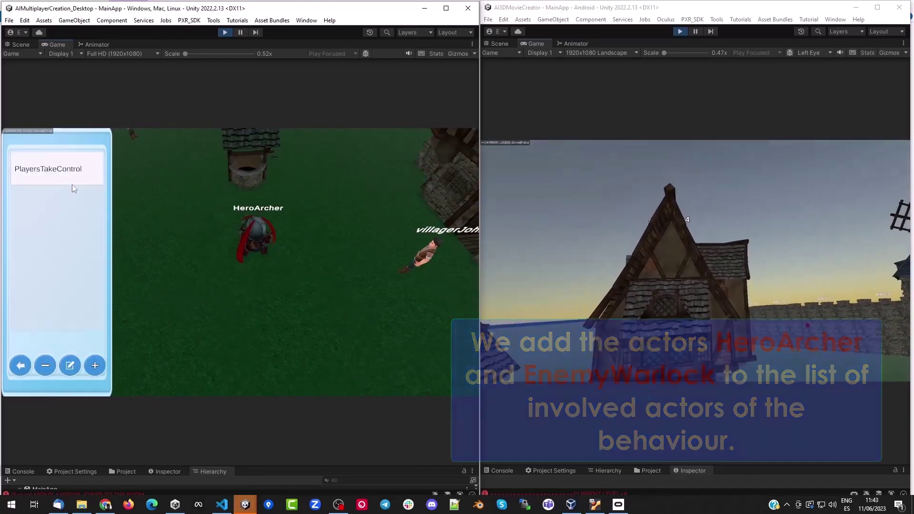
click(73, 184)
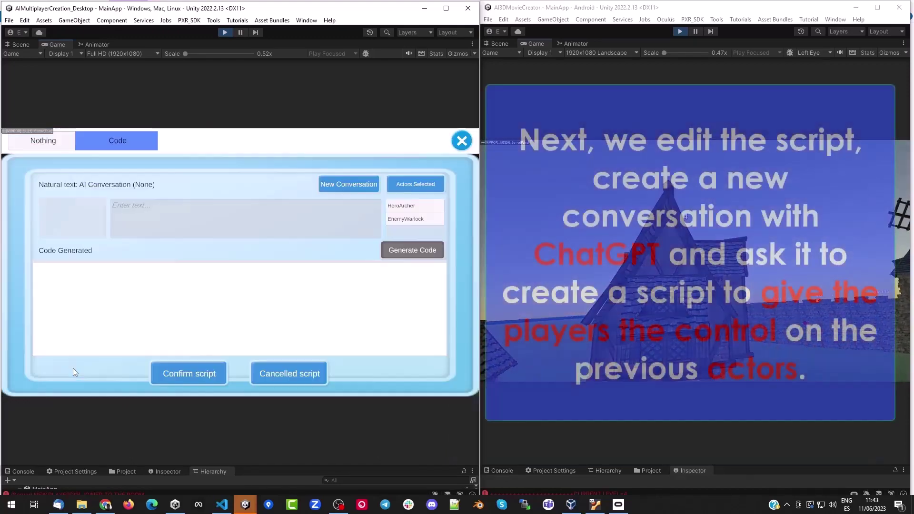
Step: Start a new ChatGPT conversation for the PlayersTakeControl script
click(73, 367)
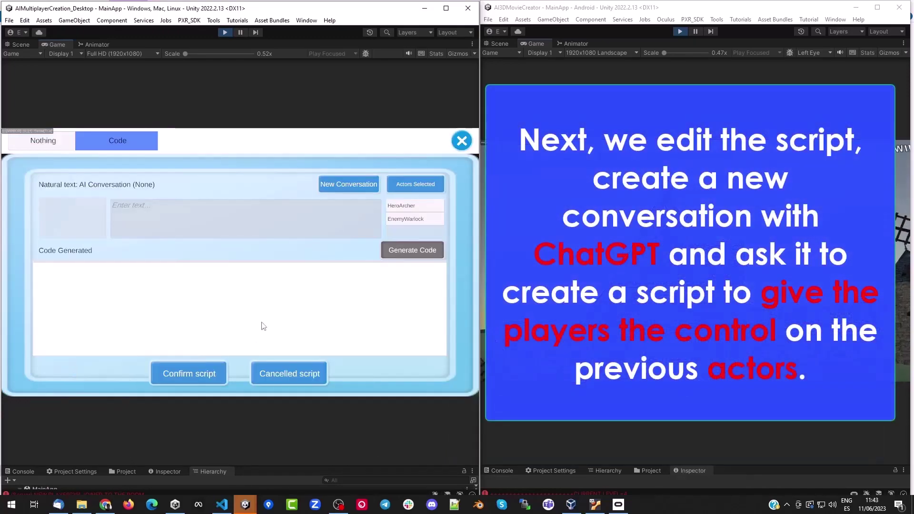
click(348, 185)
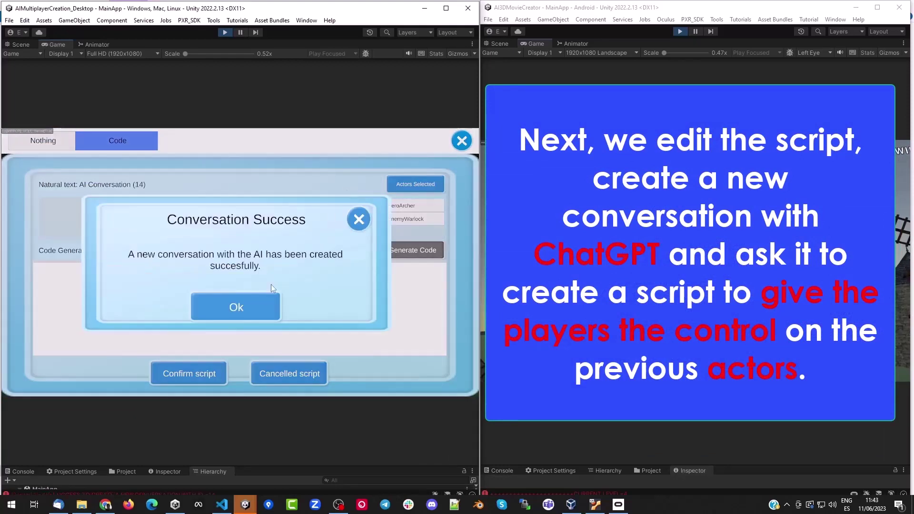
click(248, 315)
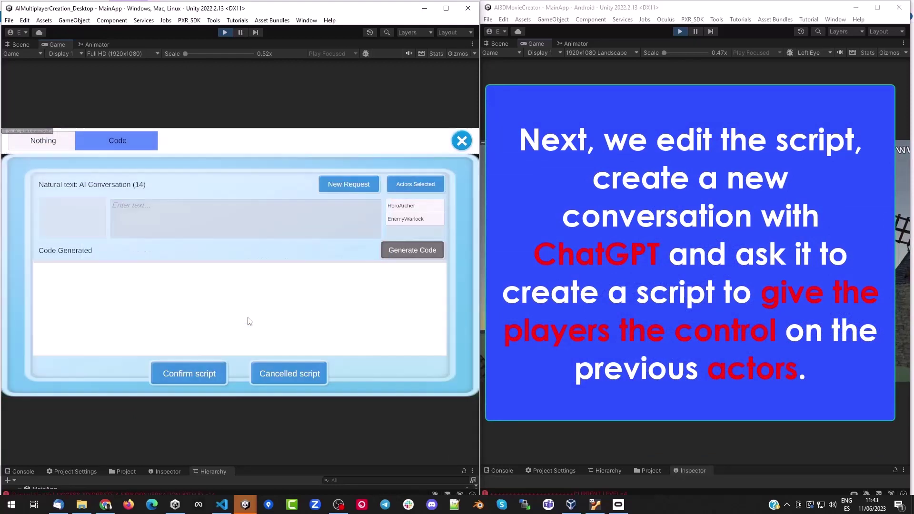
Step: Request two players take control of EnemyWarlock and HeroArcher, generate the code, and review it
click(337, 184)
click(270, 224)
text(I want the player "Esteban" take c)
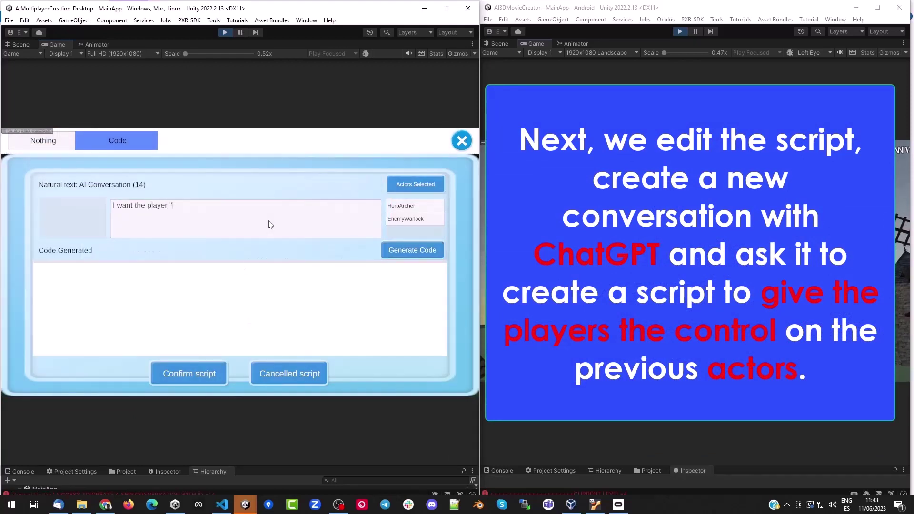
text(ontrol of the object "EnemyWarlock" and I want th)
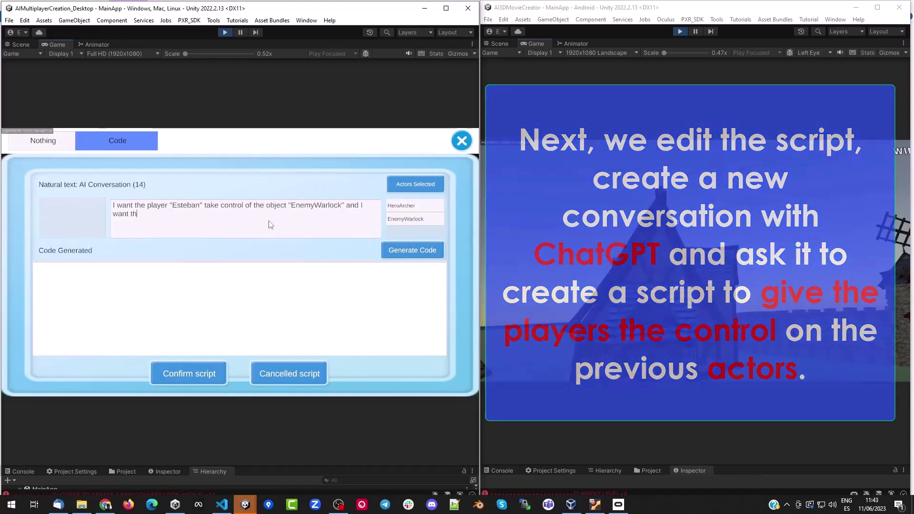
text(e player "Hector" take control of the object "HeroArcher)
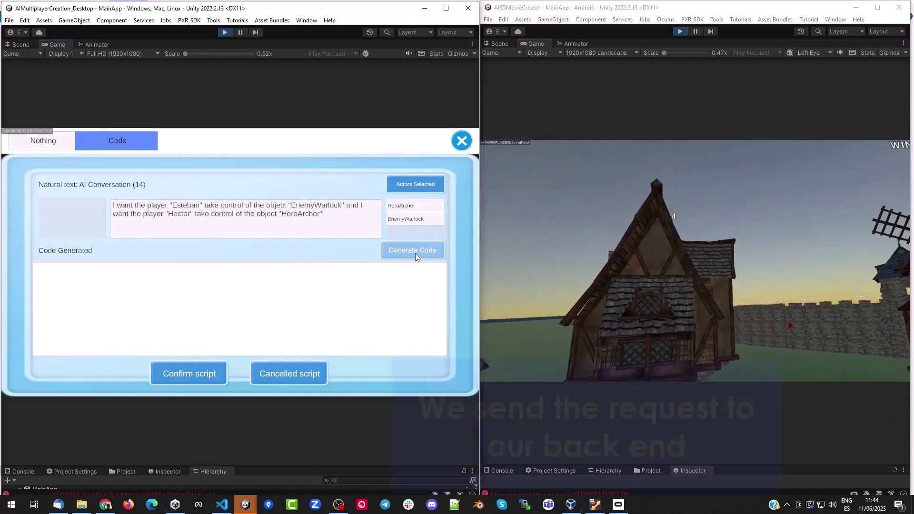
click(415, 253)
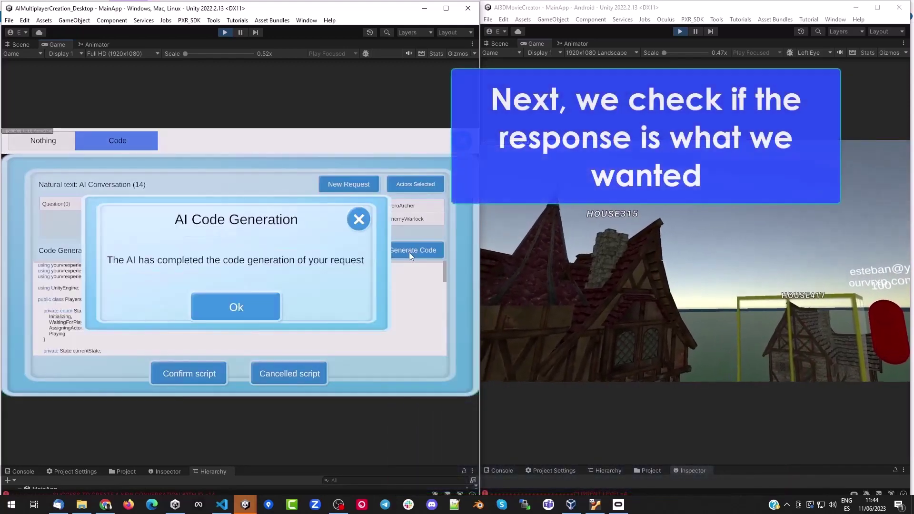
click(237, 312)
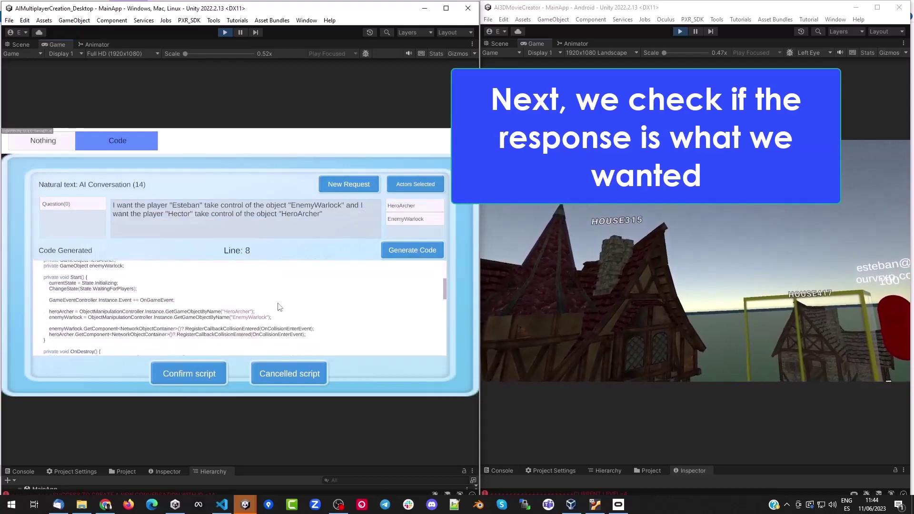
scroll(279, 307, down, 3)
scroll(230, 316, down, 2)
scroll(231, 316, down, 1)
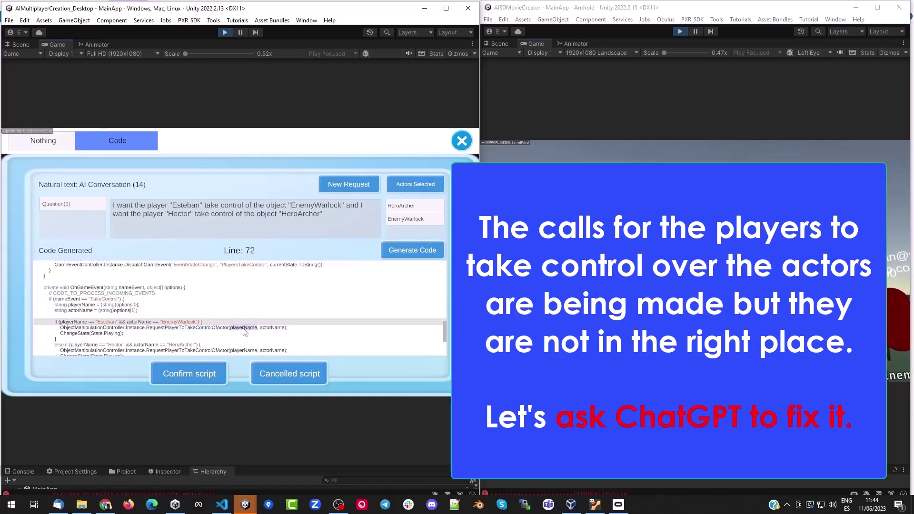
Step: Ask the AI to issue the take-control request from Start() via RequestToTakeControl(), then review the code
click(353, 189)
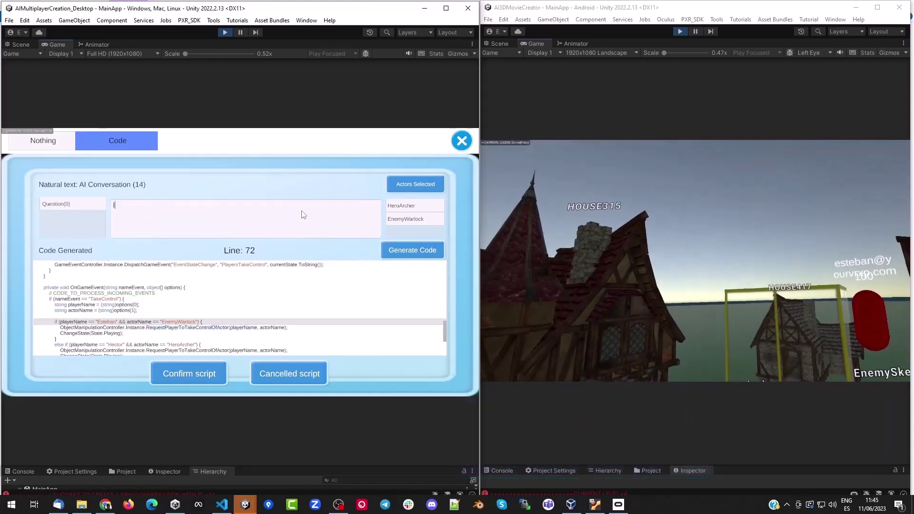
text(I want that the request to take control is done in the Start() method.)
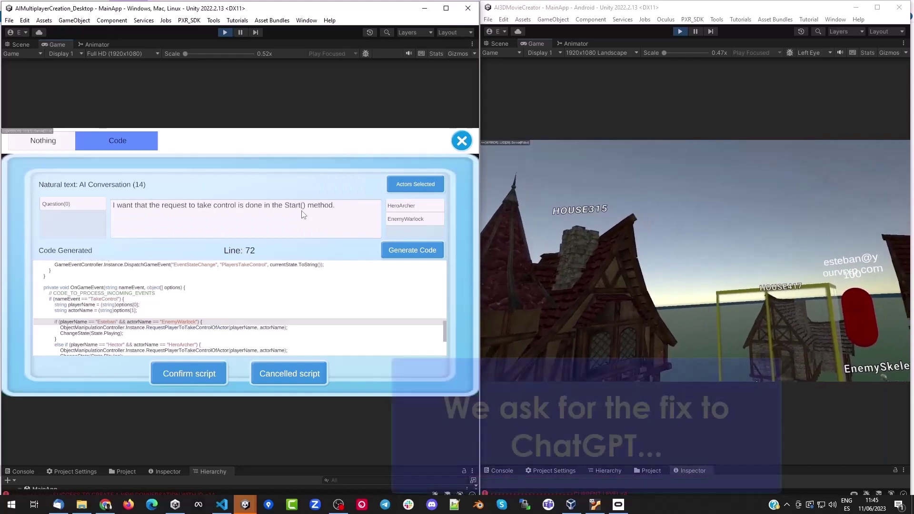
click(401, 249)
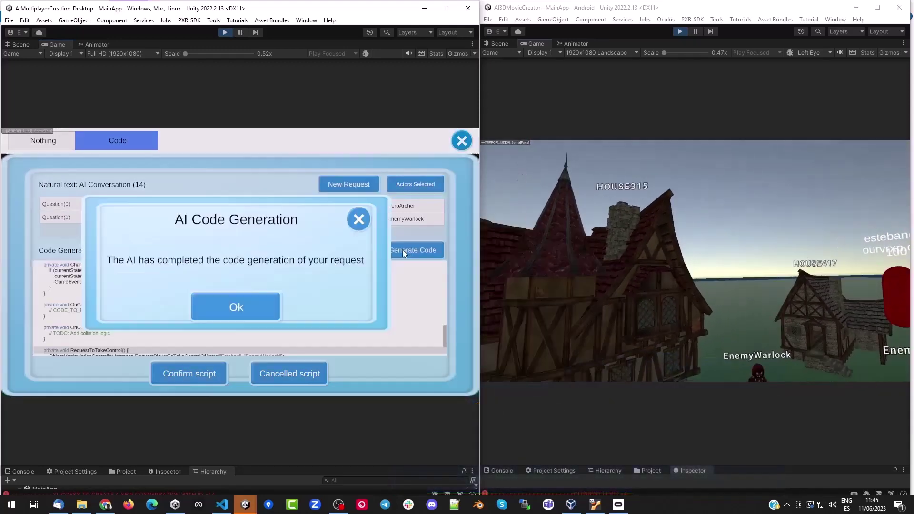
click(237, 306)
scroll(253, 316, up, 3)
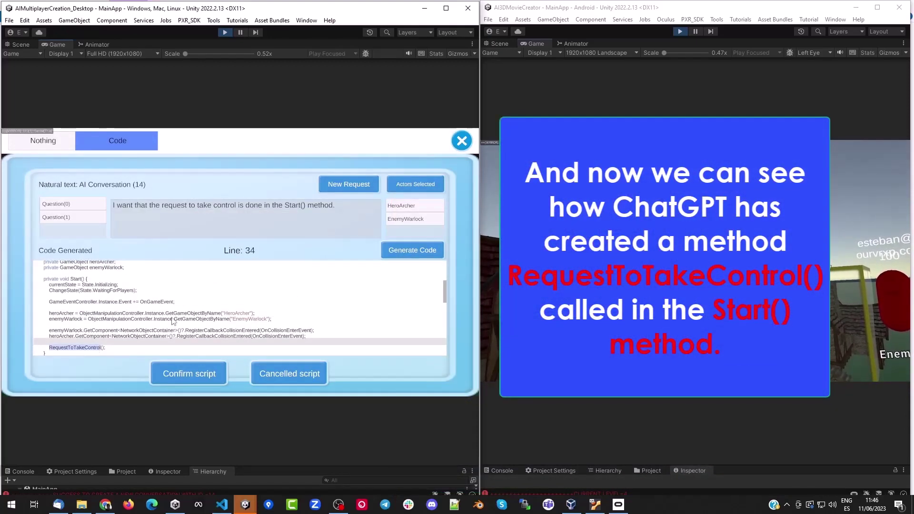
scroll(173, 321, down, 2)
scroll(173, 324, down, 3)
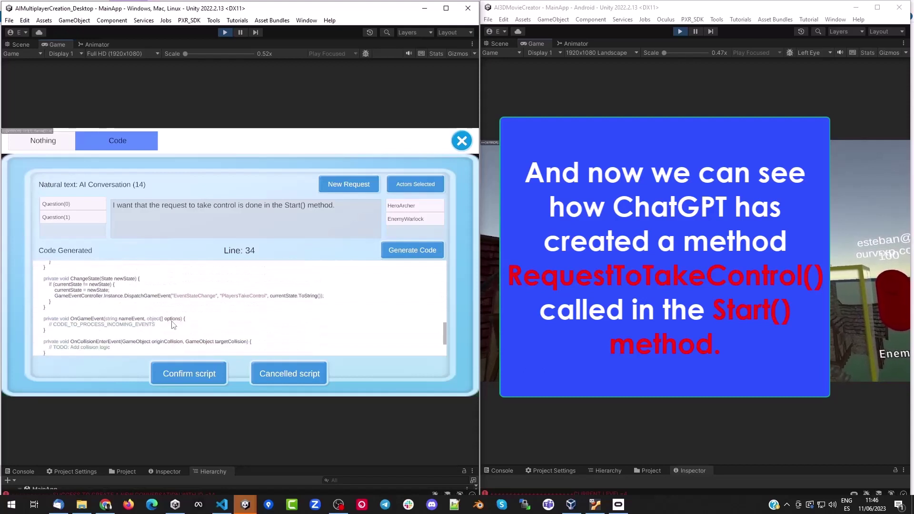
scroll(173, 325, down, 1)
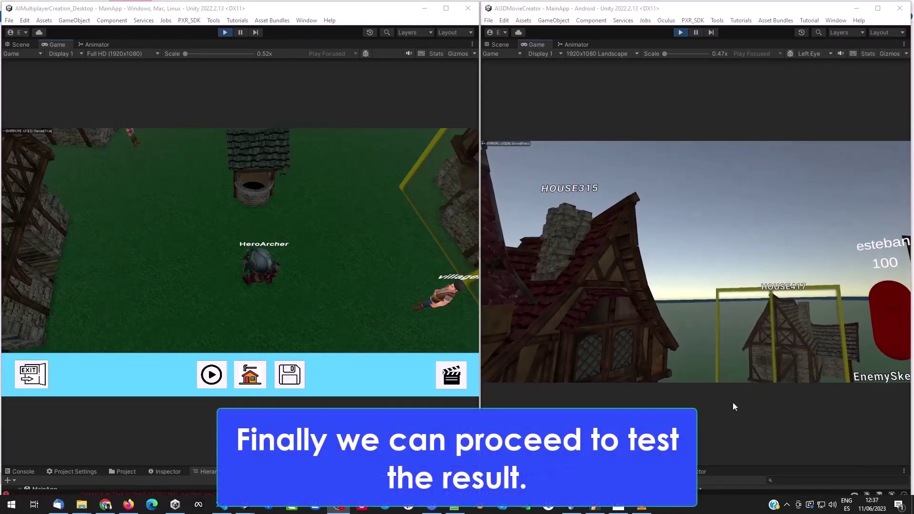
Step: Test-play the village scene from the desktop client to check the take-control script
click(213, 375)
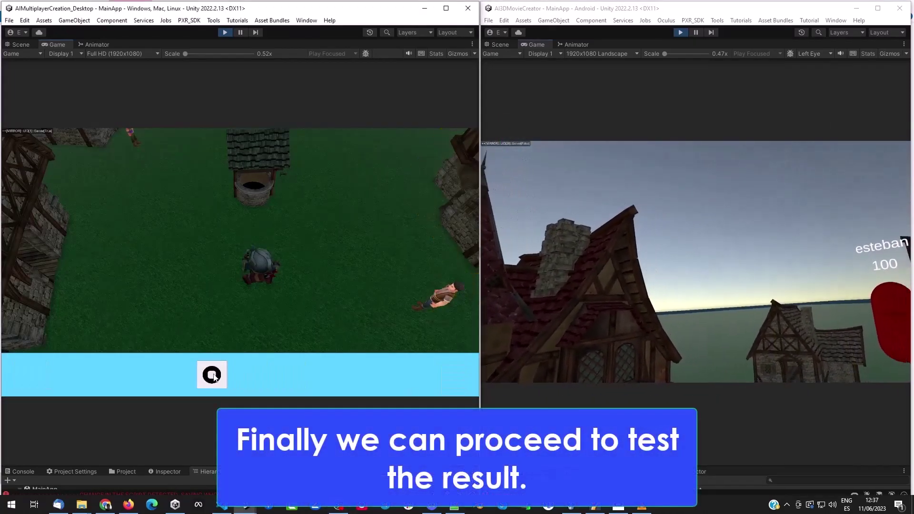